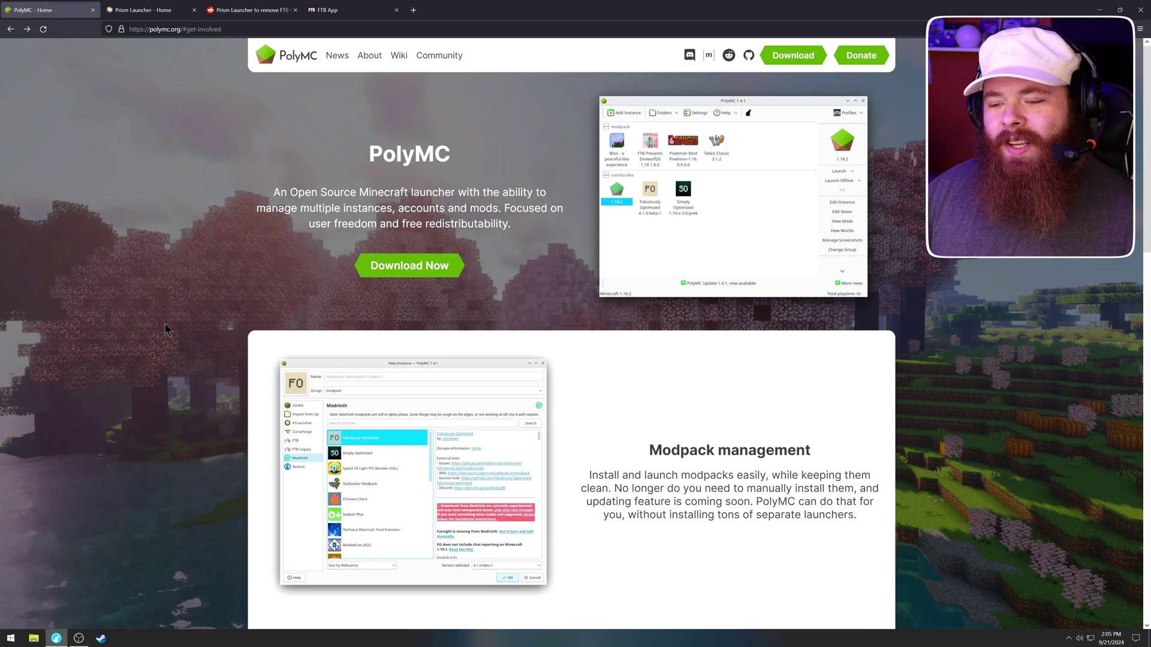
Compare the release news pages of the Prism Launcher and PolyMC websites.
{"action": "left_click", "coordinate": [167, 17]}
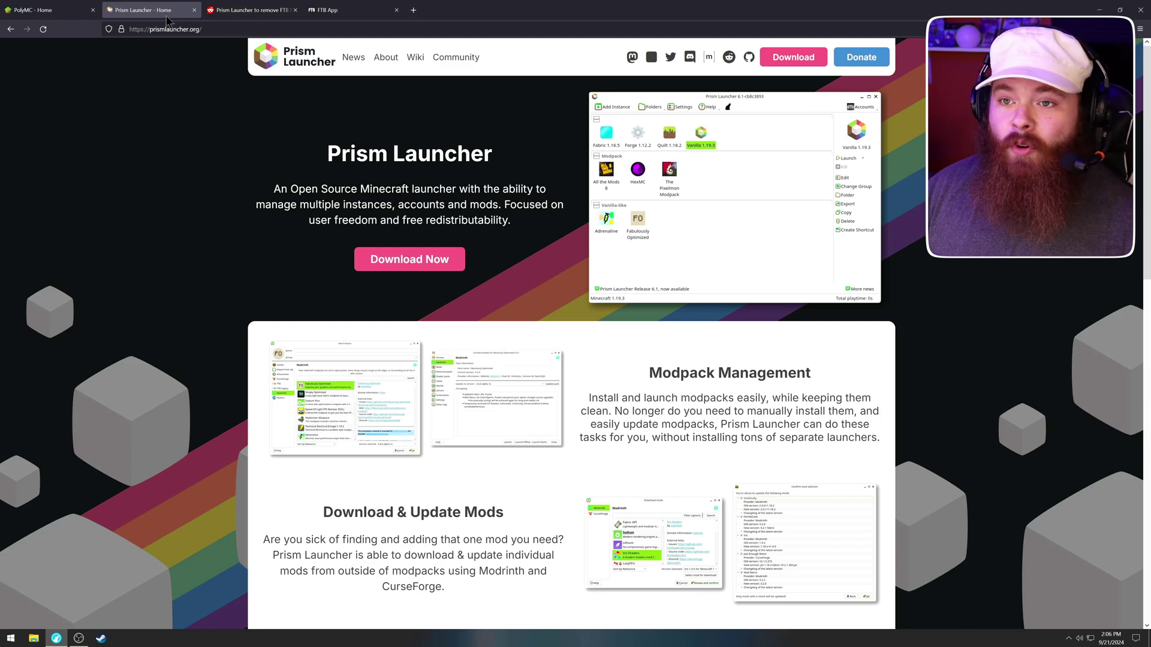
{"action": "left_click", "coordinate": [350, 60]}
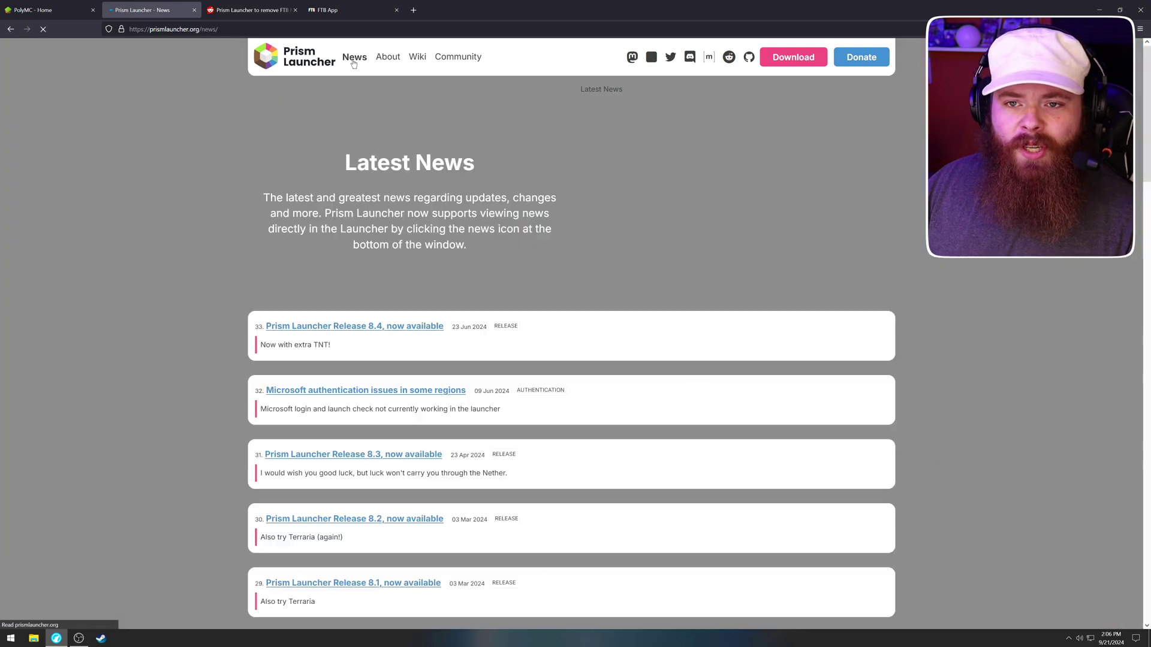
{"action": "left_click", "coordinate": [71, 13]}
{"action": "left_click", "coordinate": [335, 56]}
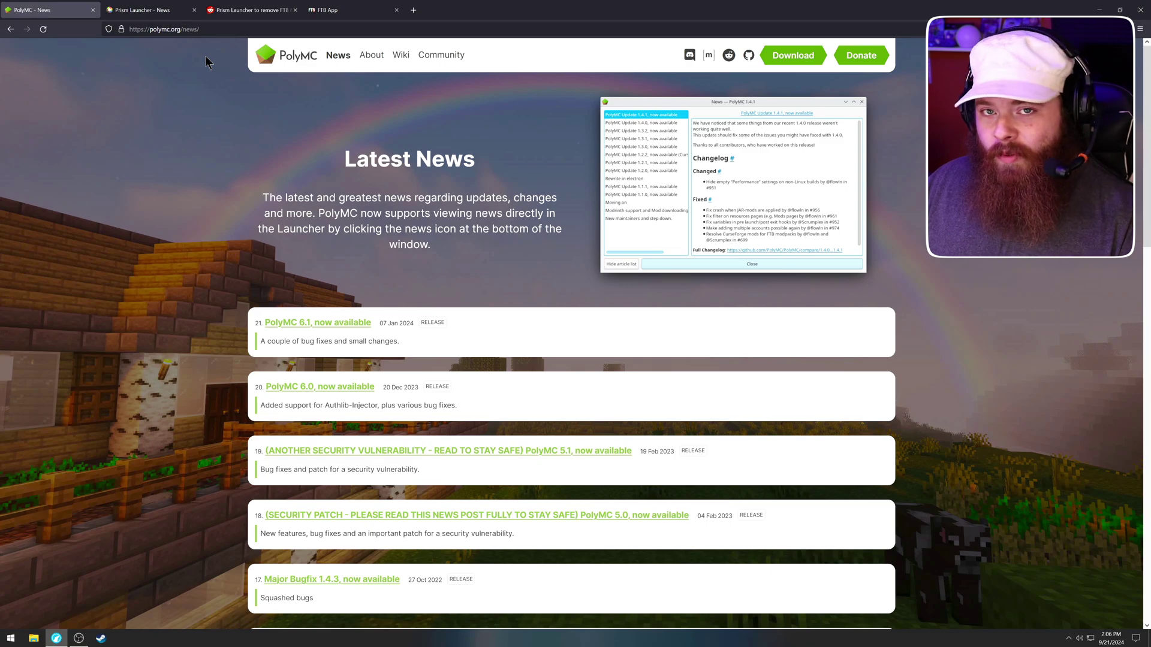
{"action": "left_click", "coordinate": [161, 13]}
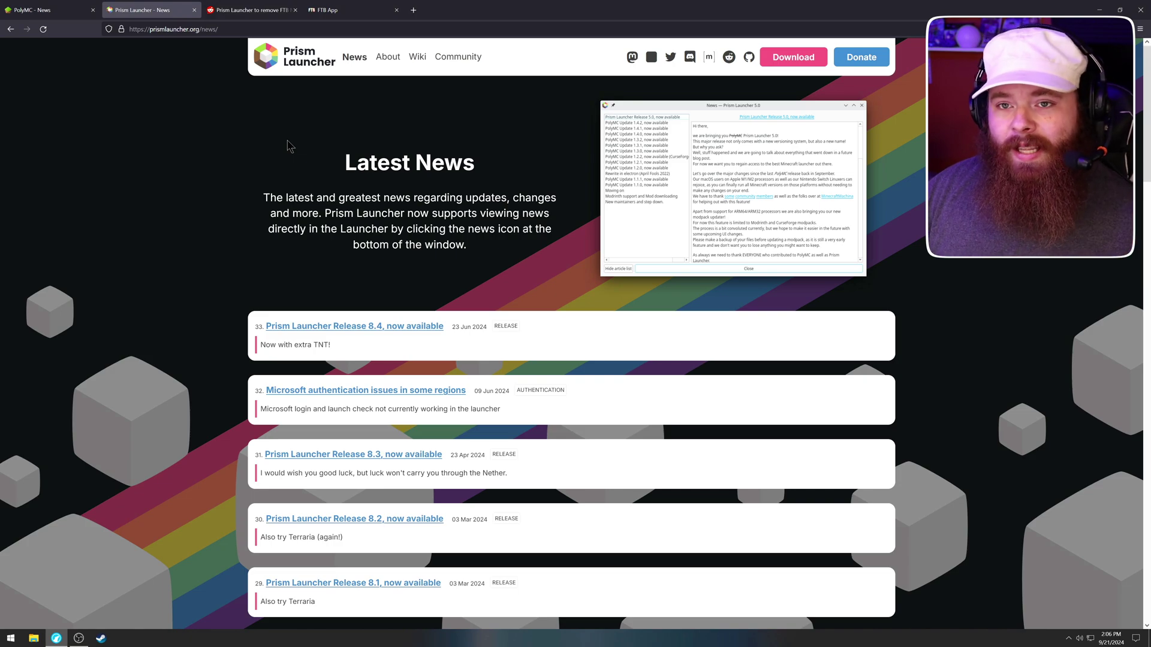
View the Reddit thread about Prism Launcher removing FTB modpack support, and return the Prism Launcher and PolyMC sites to their home pages.
{"action": "left_click", "coordinate": [247, 12]}
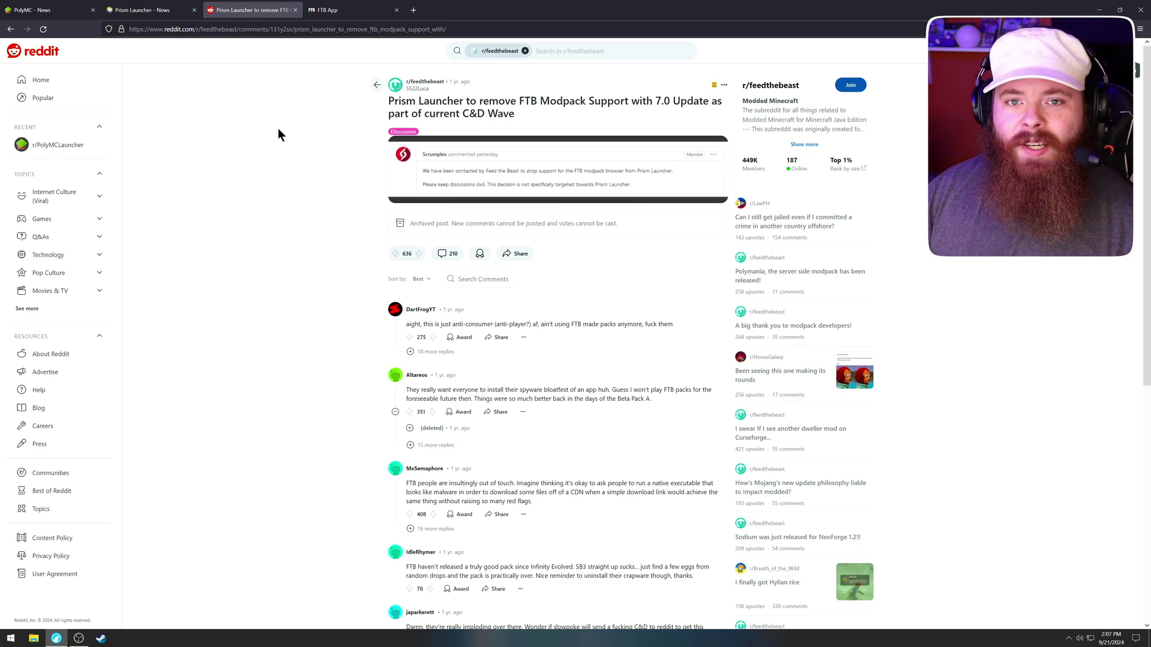
{"action": "left_click", "coordinate": [182, 18]}
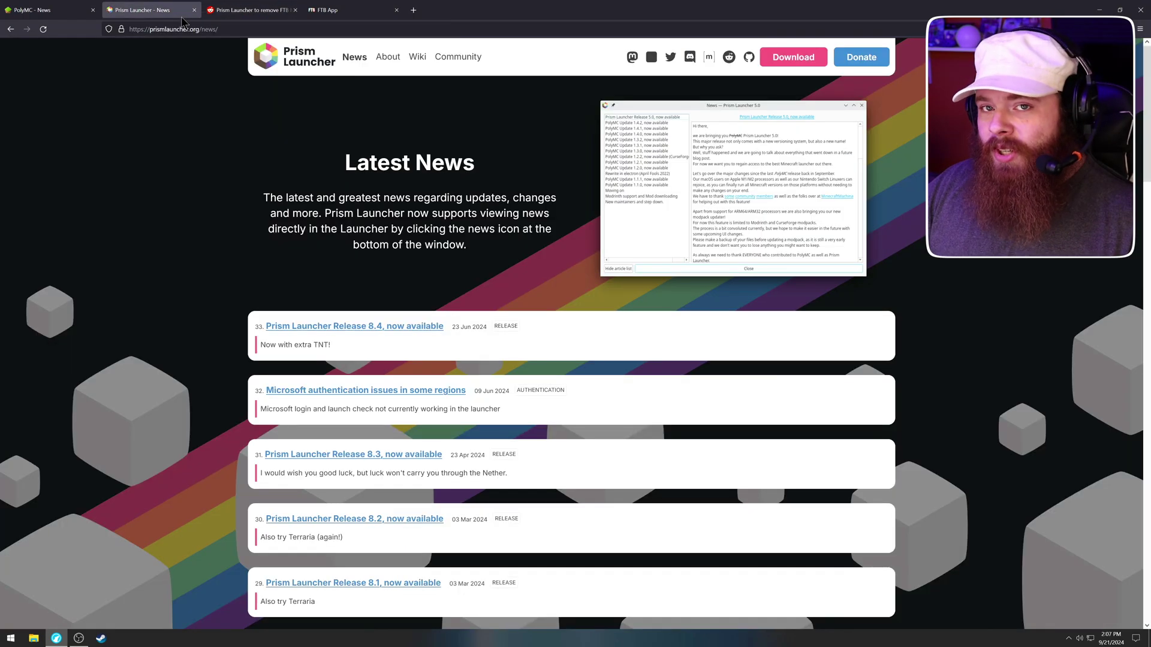
{"action": "left_click", "coordinate": [283, 65]}
{"action": "left_click", "coordinate": [64, 11]}
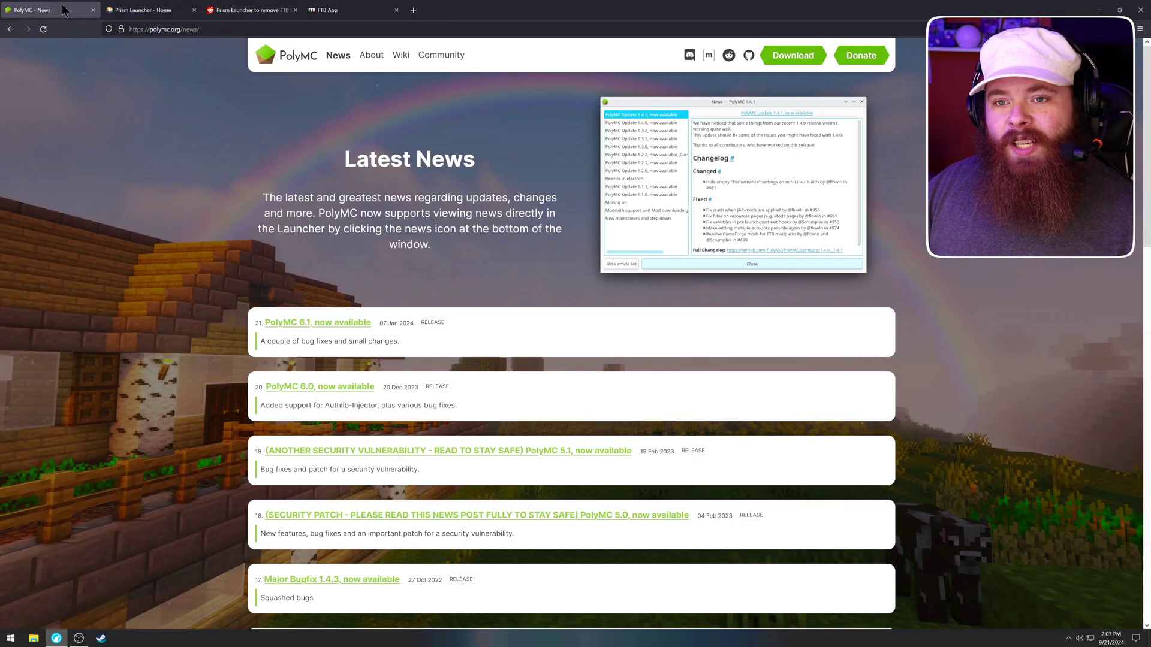
{"action": "left_click", "coordinate": [284, 57]}
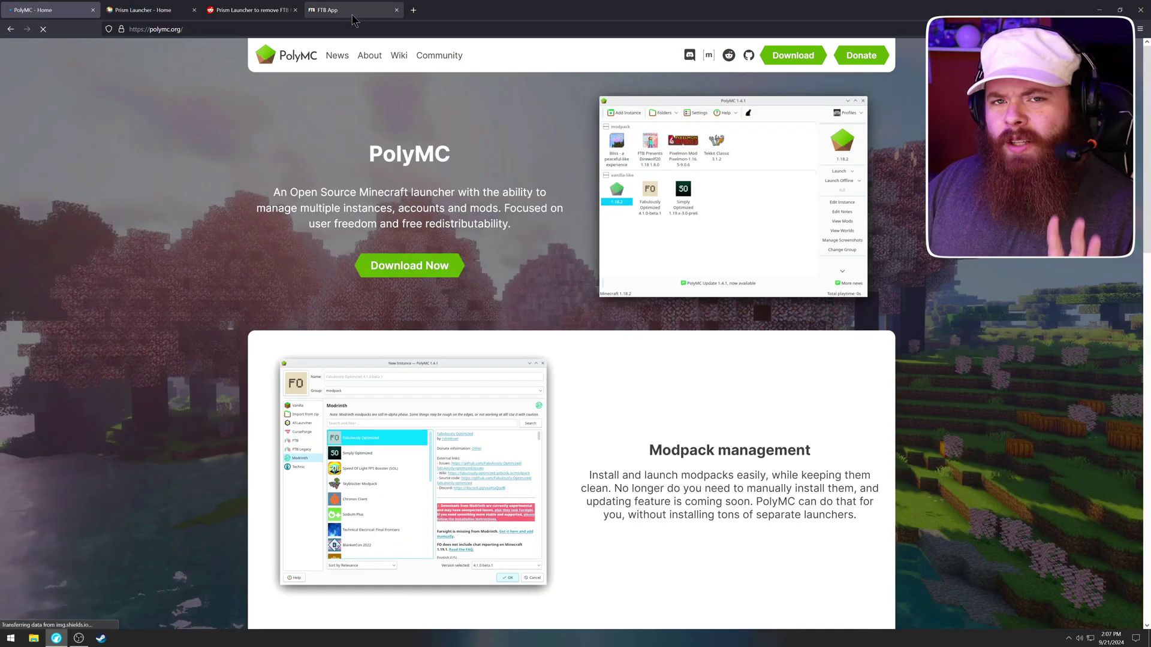
Examine the FTB App's download options for Windows, MacOS and Linux on the Feed the Beast site.
{"action": "left_click", "coordinate": [353, 19]}
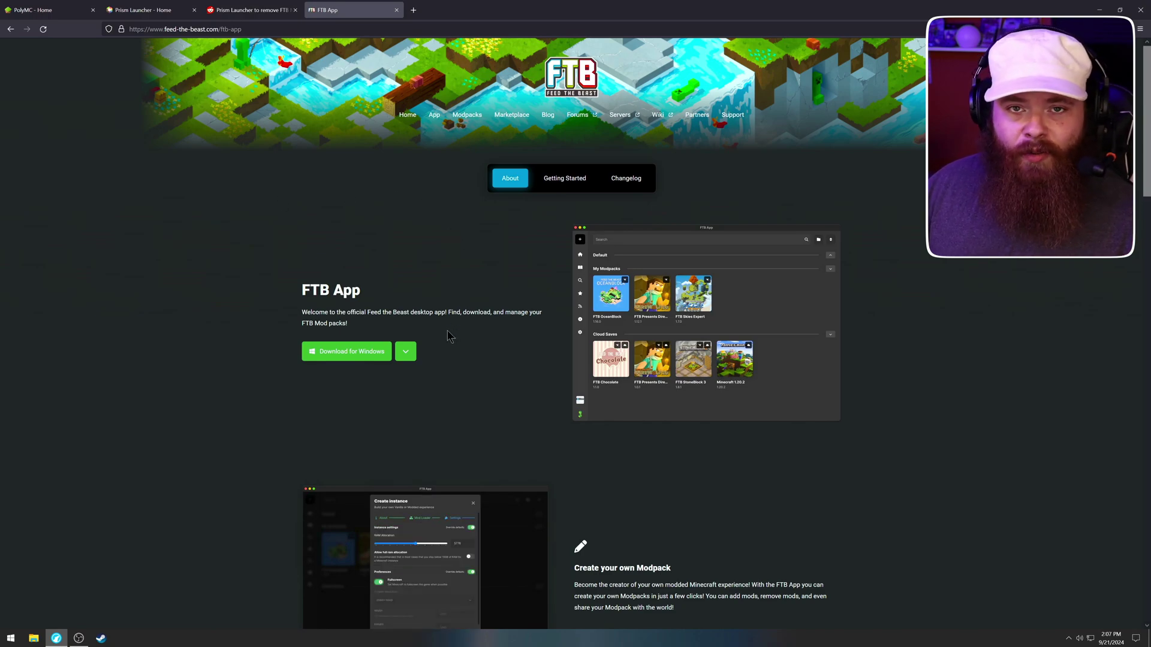
{"action": "left_click", "coordinate": [407, 355]}
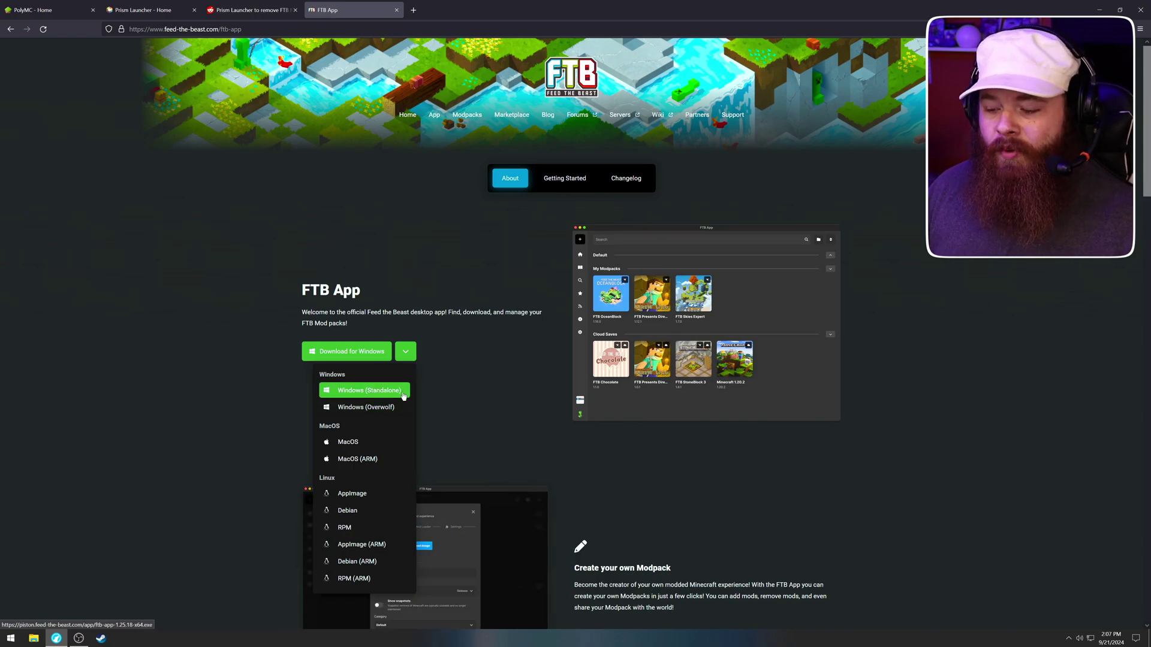
{"action": "left_click", "coordinate": [164, 7]}
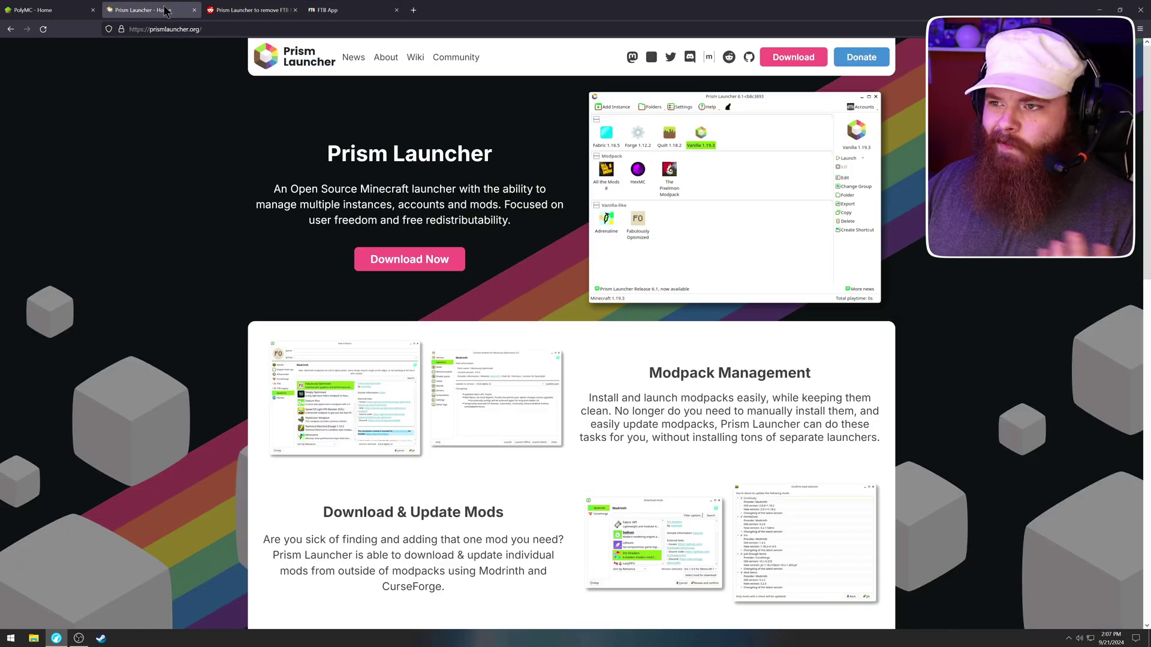
{"action": "left_click", "coordinate": [332, 10]}
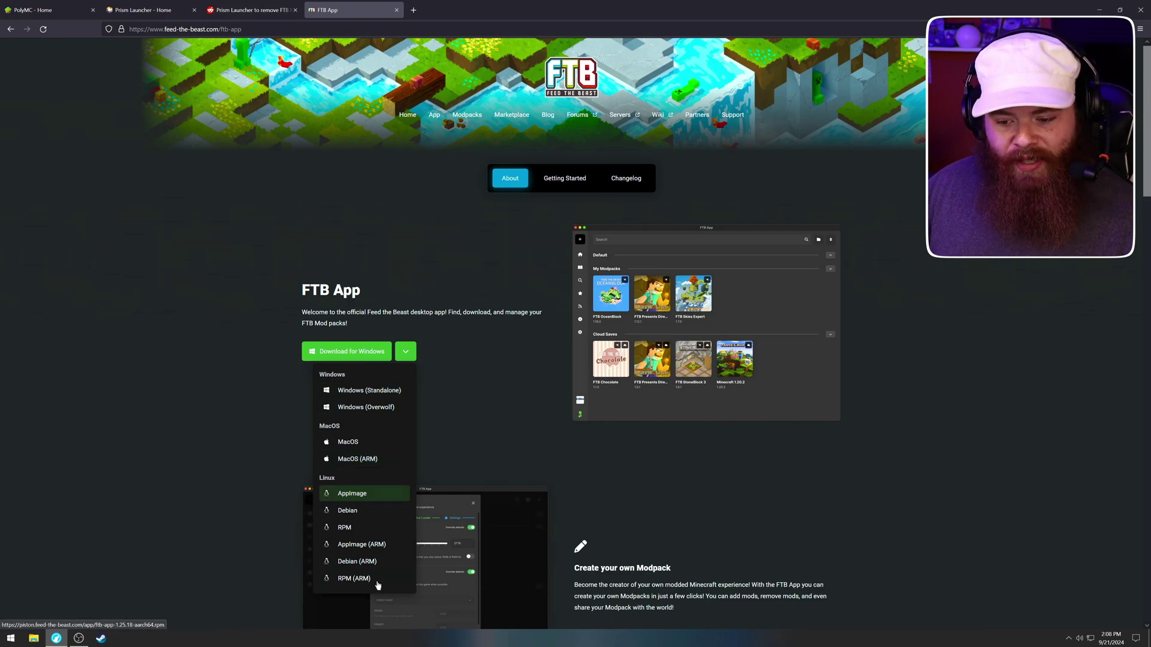
{"action": "left_click", "coordinate": [506, 402]}
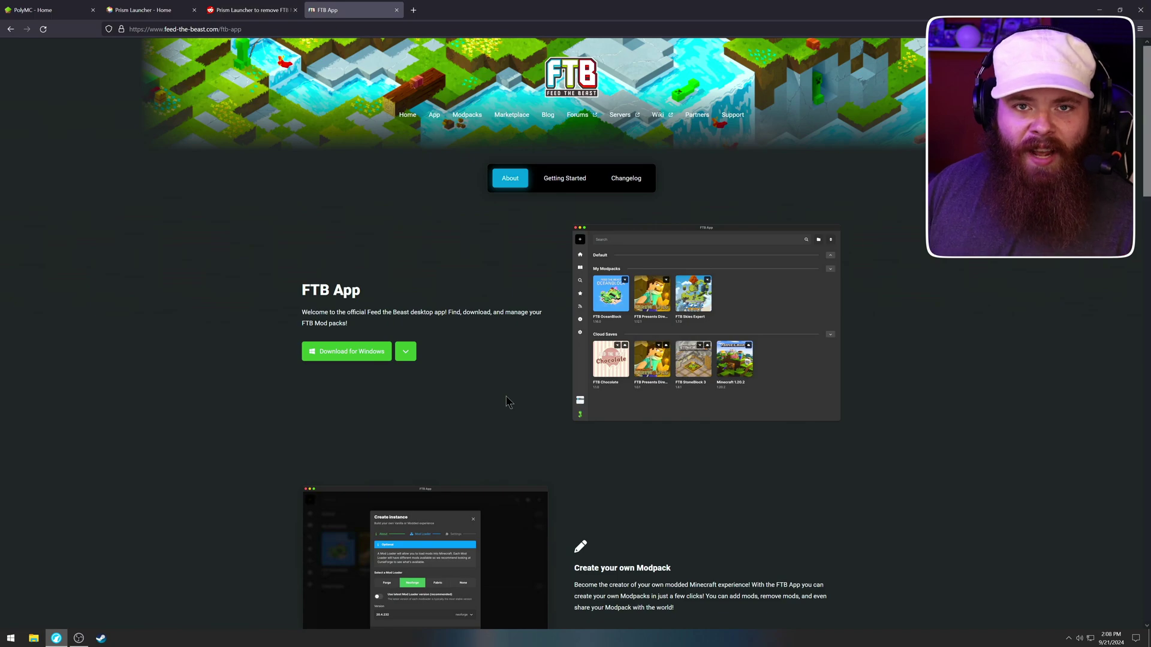
Return to the PolyMC website and open its download page.
{"action": "left_click", "coordinate": [143, 10]}
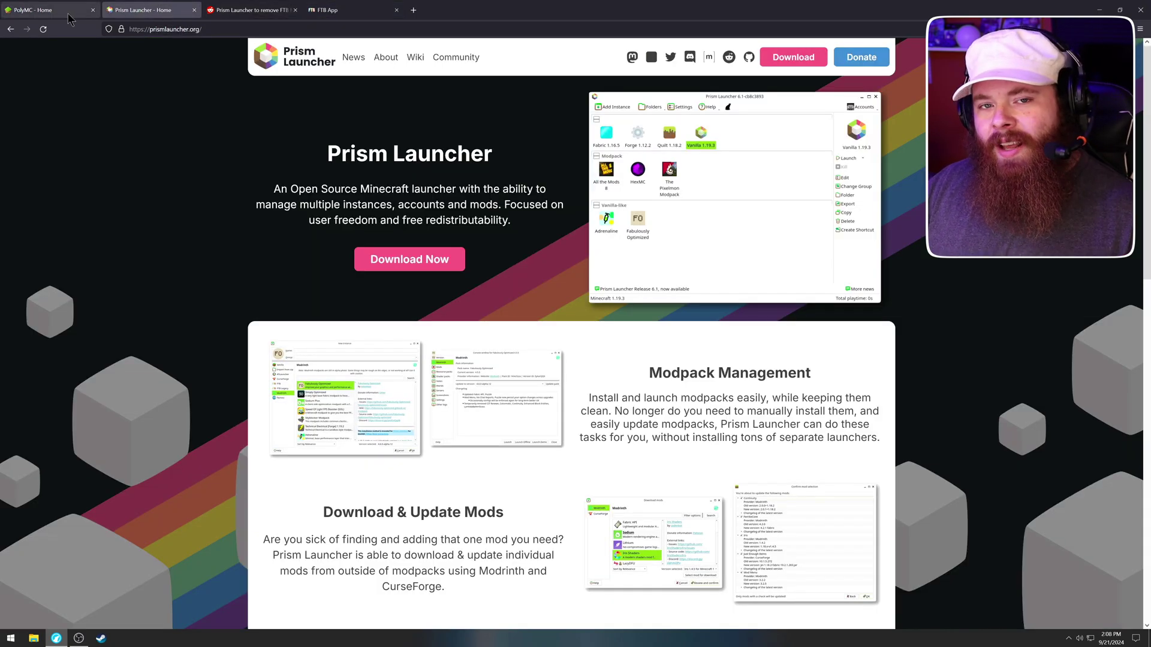
{"action": "left_click", "coordinate": [69, 19]}
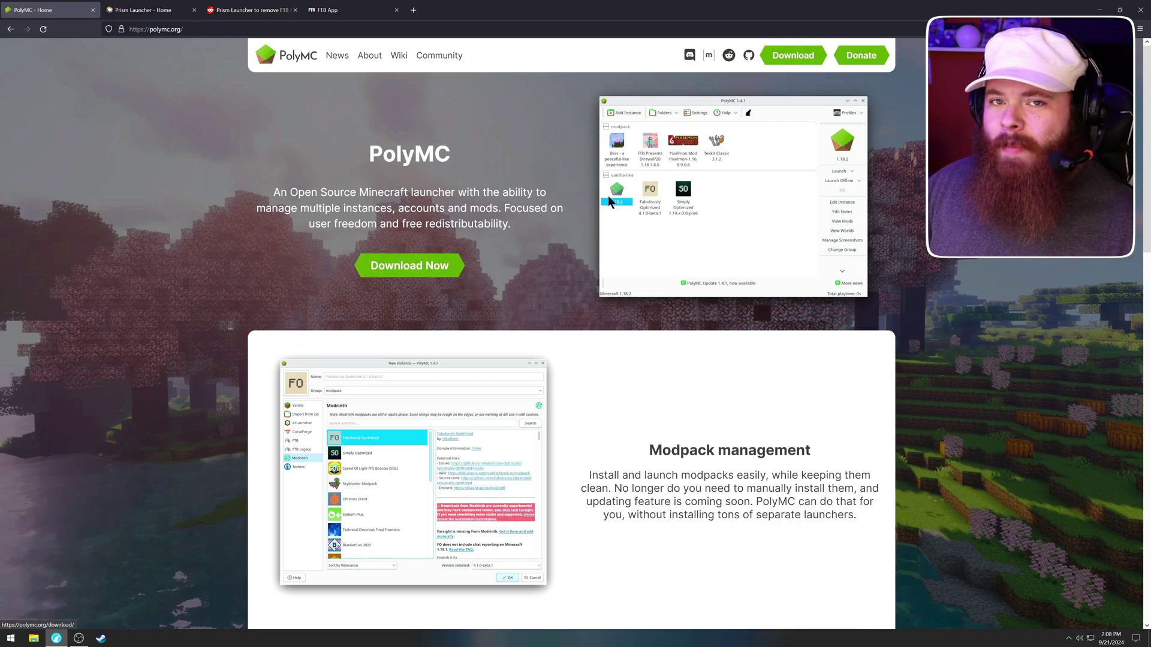
{"action": "left_click", "coordinate": [419, 269]}
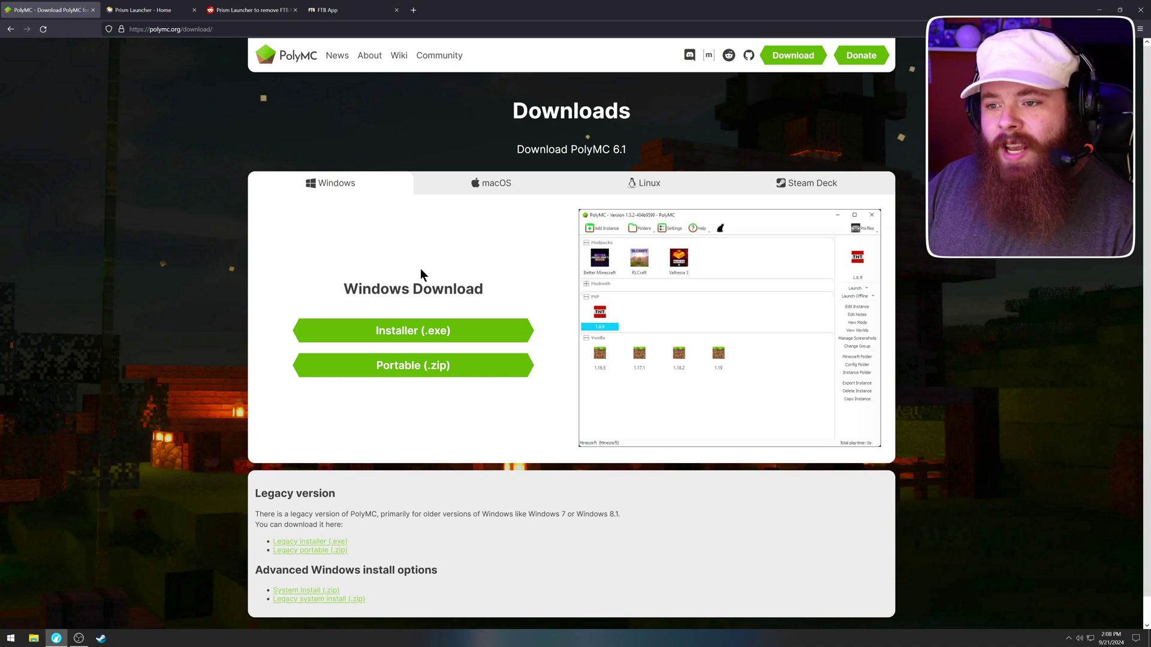
Review PolyMC's macOS, Linux and Steam Deck download options, and return to the Windows downloads.
{"action": "left_click", "coordinate": [487, 186]}
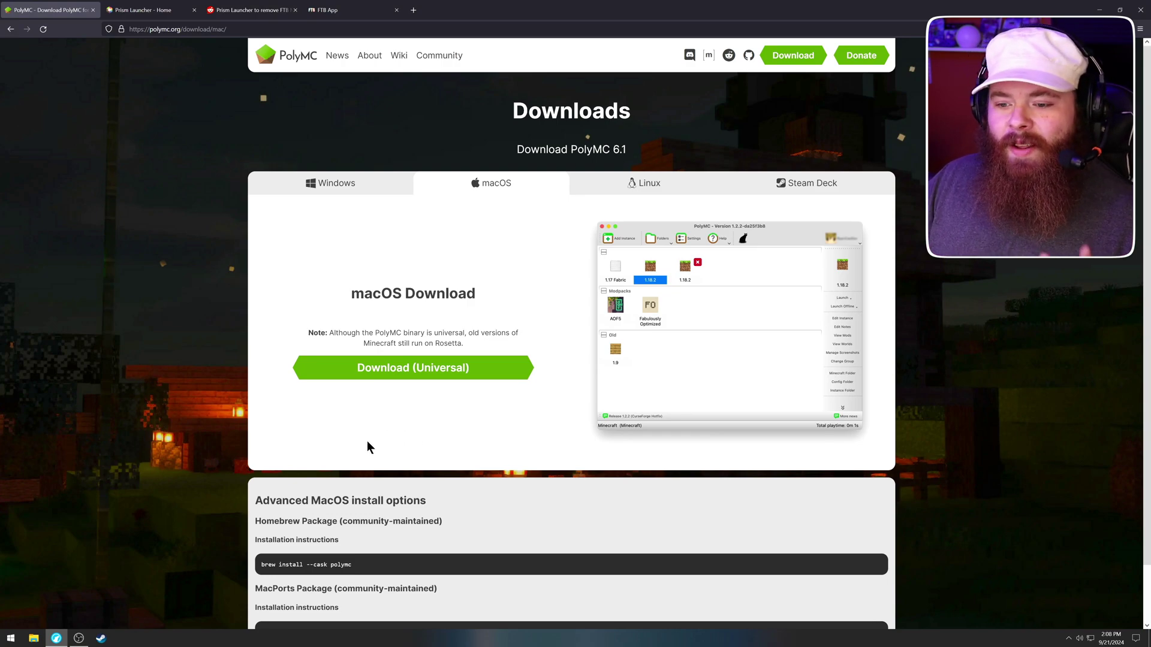
{"action": "left_click", "coordinate": [641, 184]}
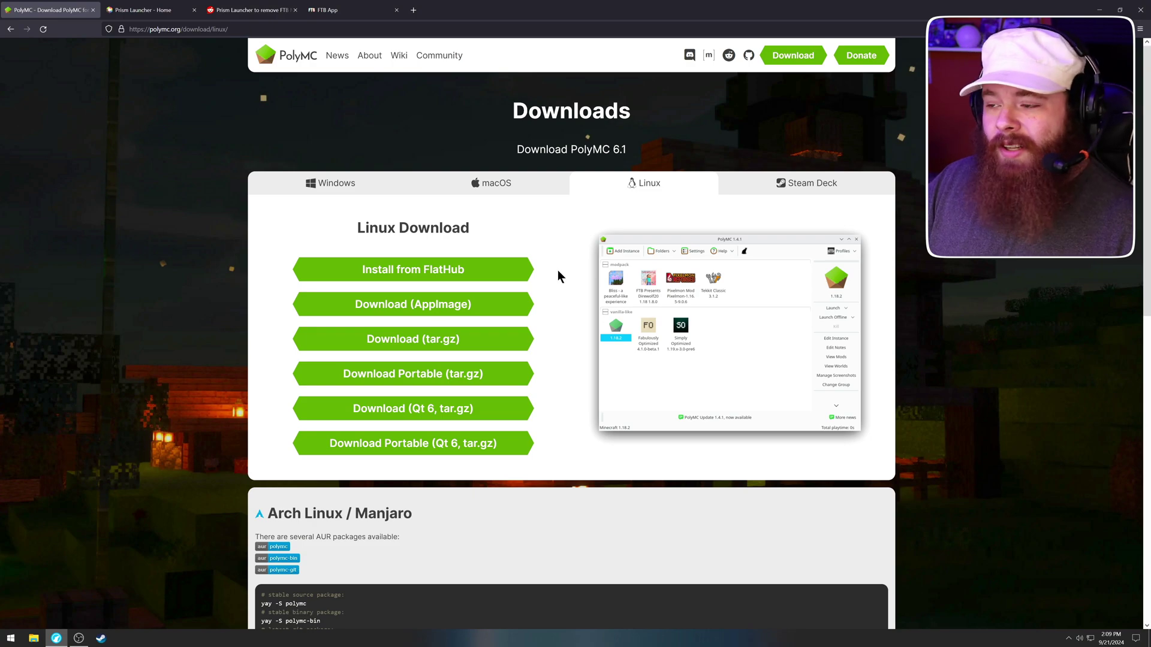
{"action": "left_click", "coordinate": [810, 187]}
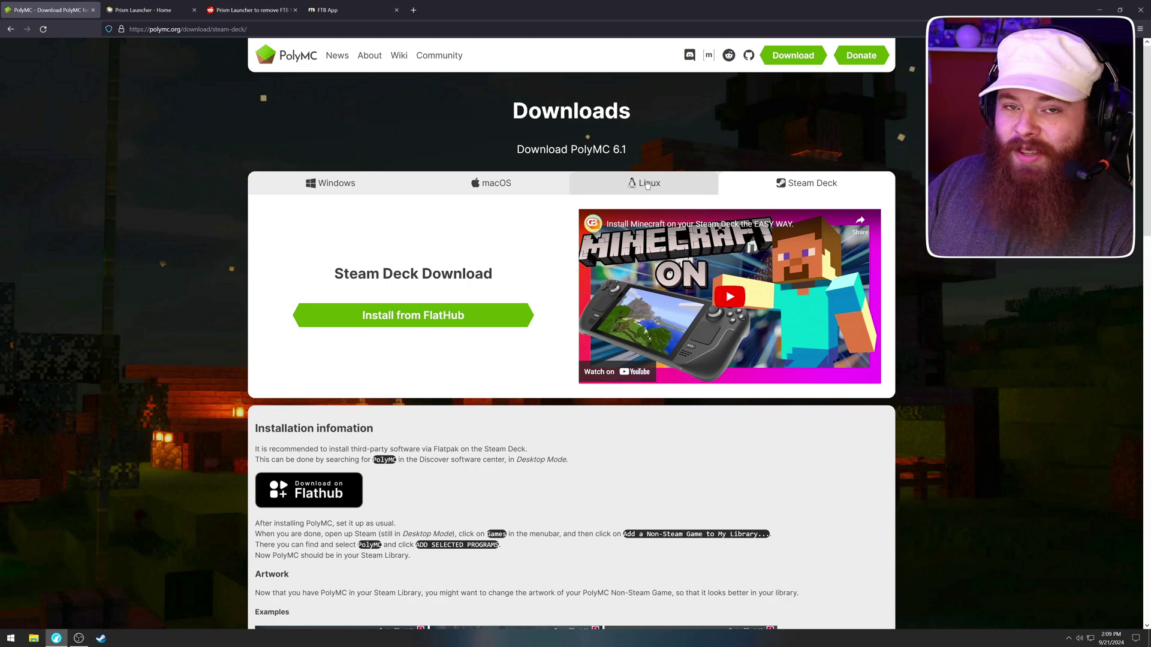
{"action": "left_click", "coordinate": [594, 189]}
{"action": "left_click", "coordinate": [495, 184]}
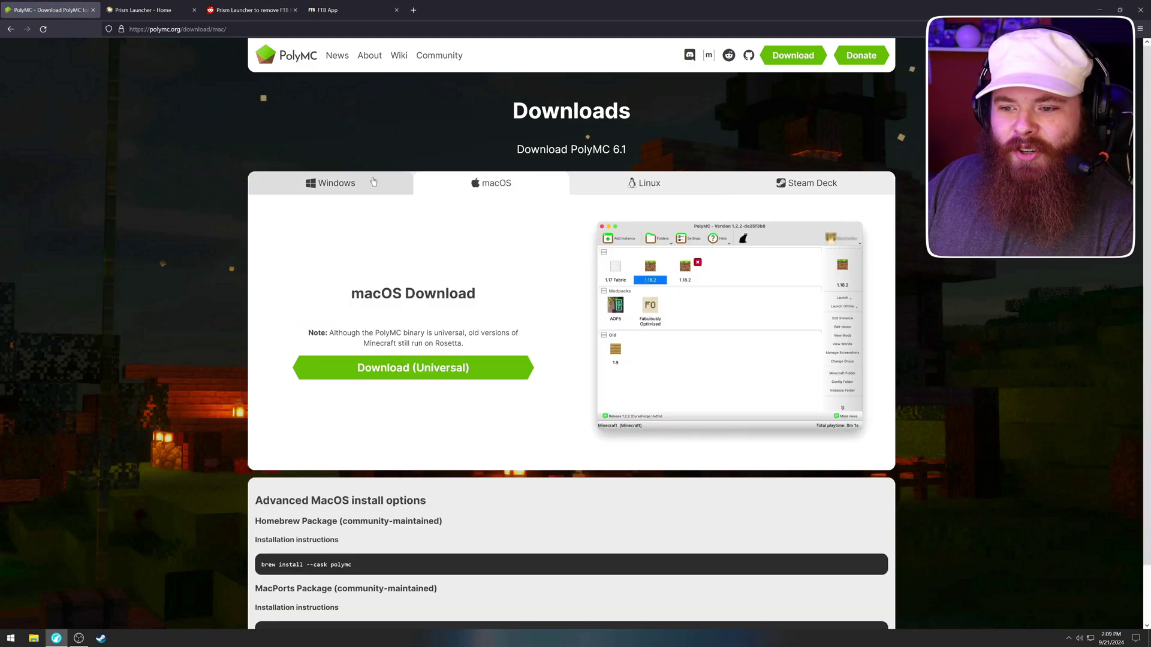
{"action": "left_click", "coordinate": [360, 183]}
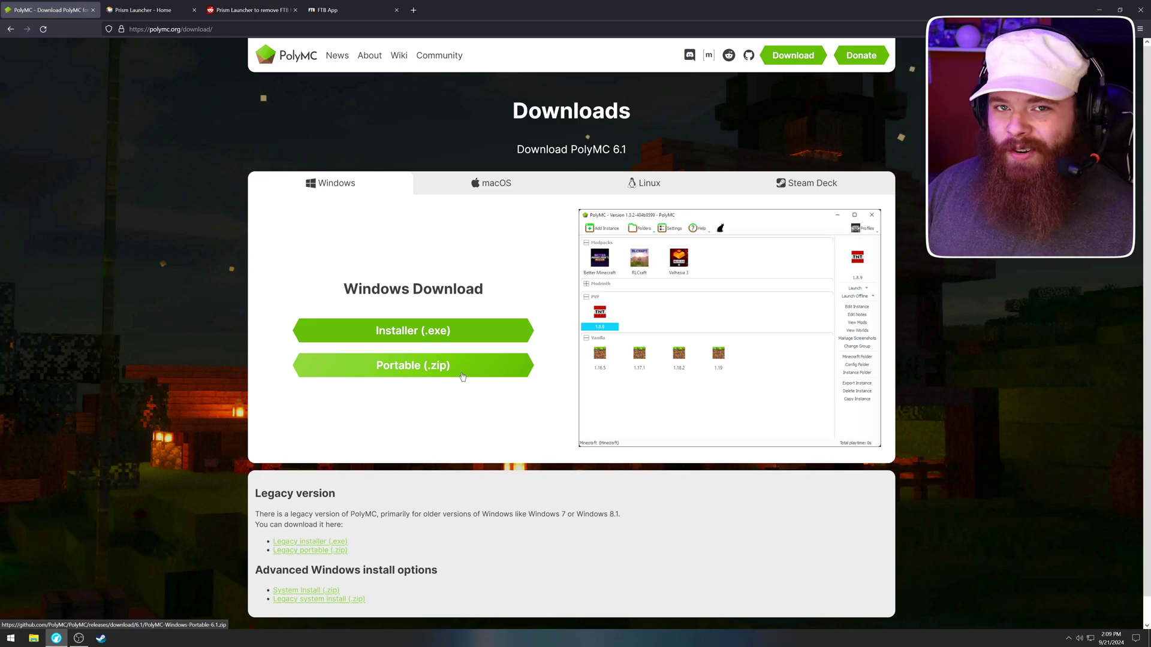
Download the PolyMC Windows installer (.exe) and save it as PolyMC-Windows-Setup-6.1 in the Downloads folder.
{"action": "left_click", "coordinate": [461, 337]}
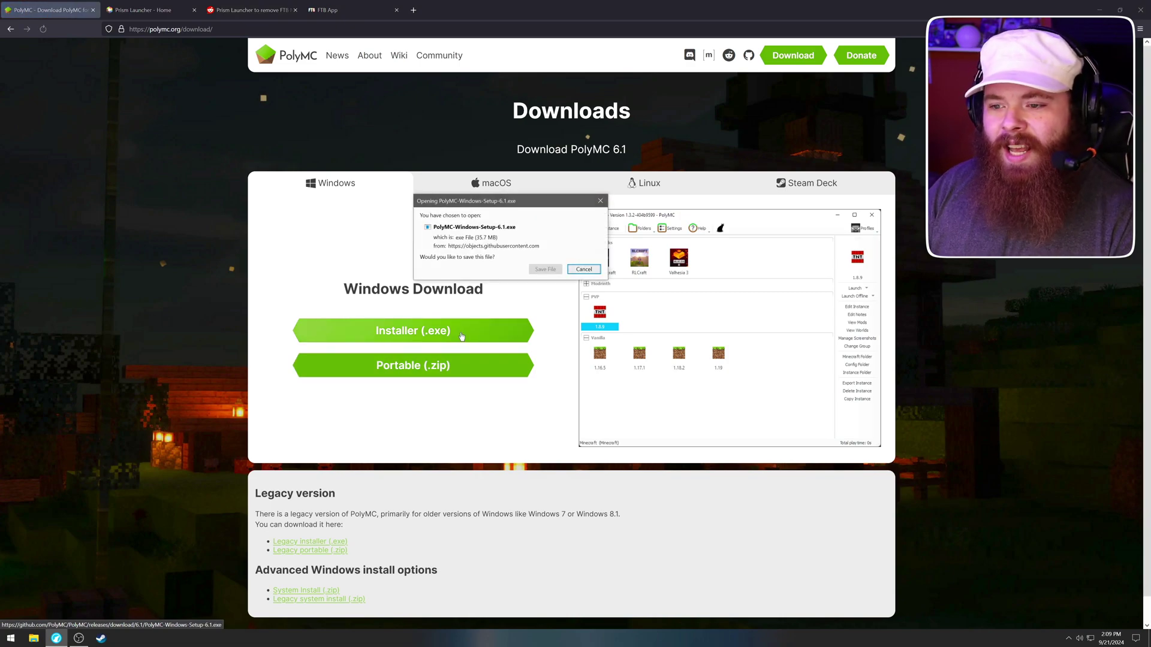
{"action": "left_click", "coordinate": [534, 270]}
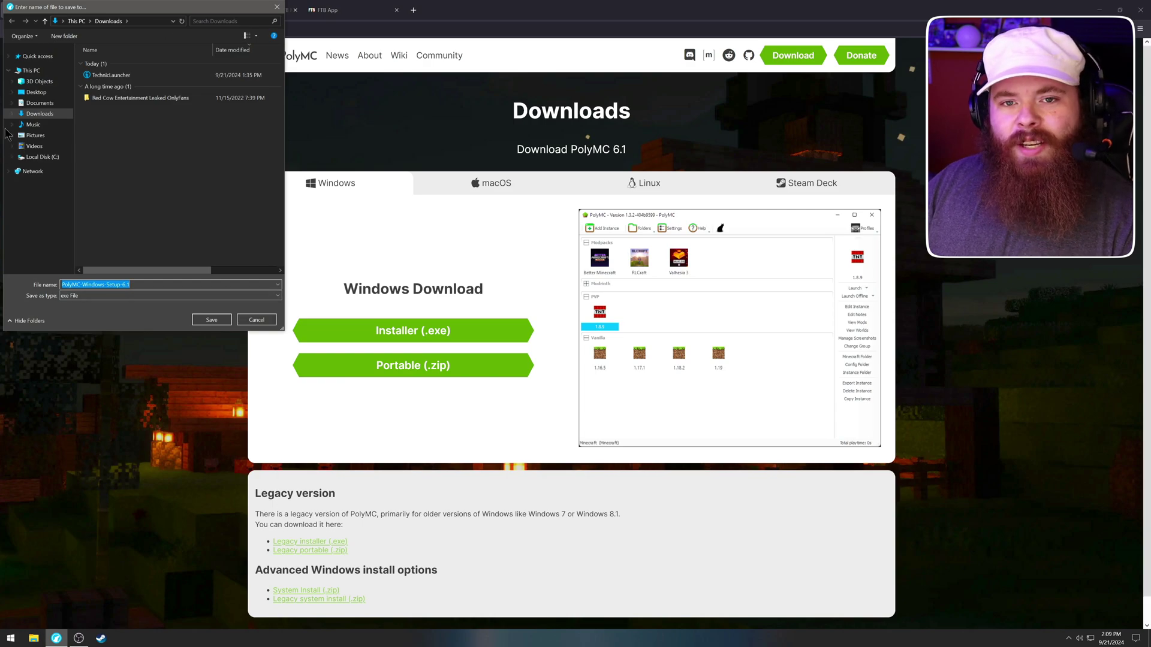
{"action": "left_click", "coordinate": [209, 319]}
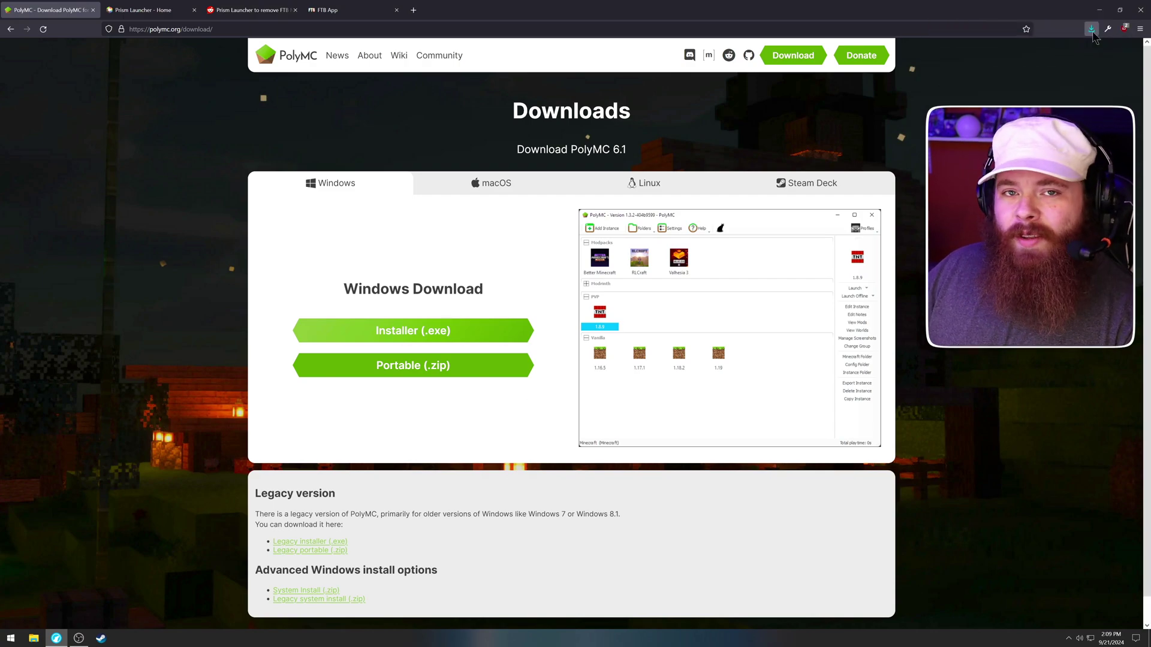
Run PolyMC-Windows-Setup-6.1 from the Downloads folder and close the folder window.
{"action": "left_click", "coordinate": [1092, 30]}
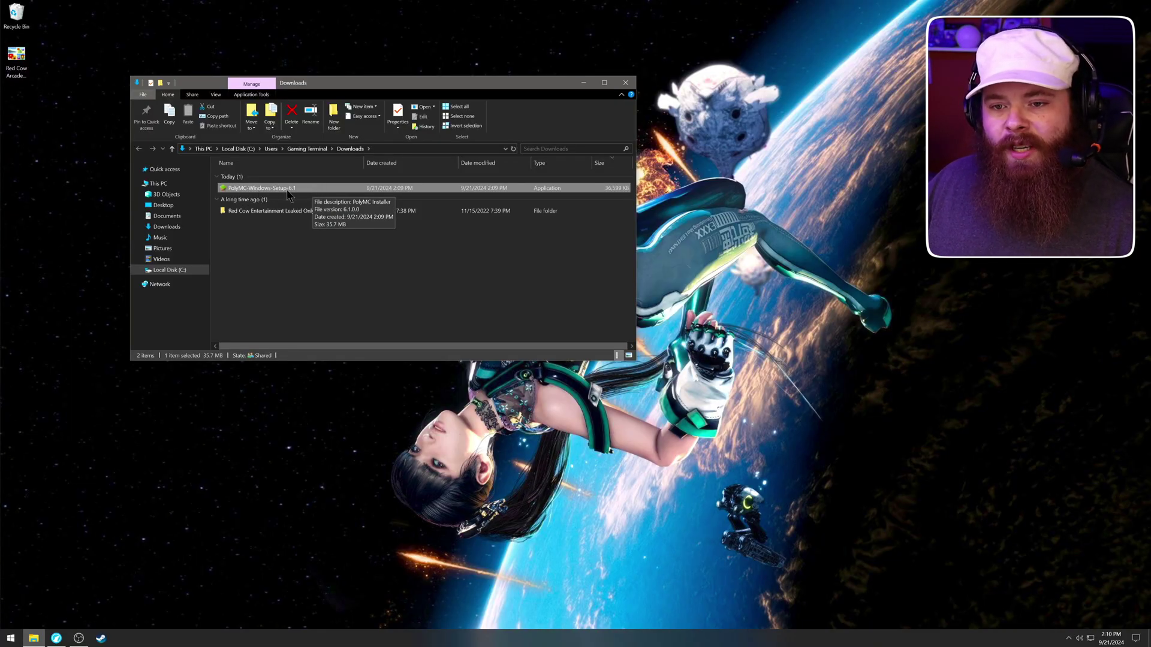
{"action": "double_click", "coordinate": [304, 190]}
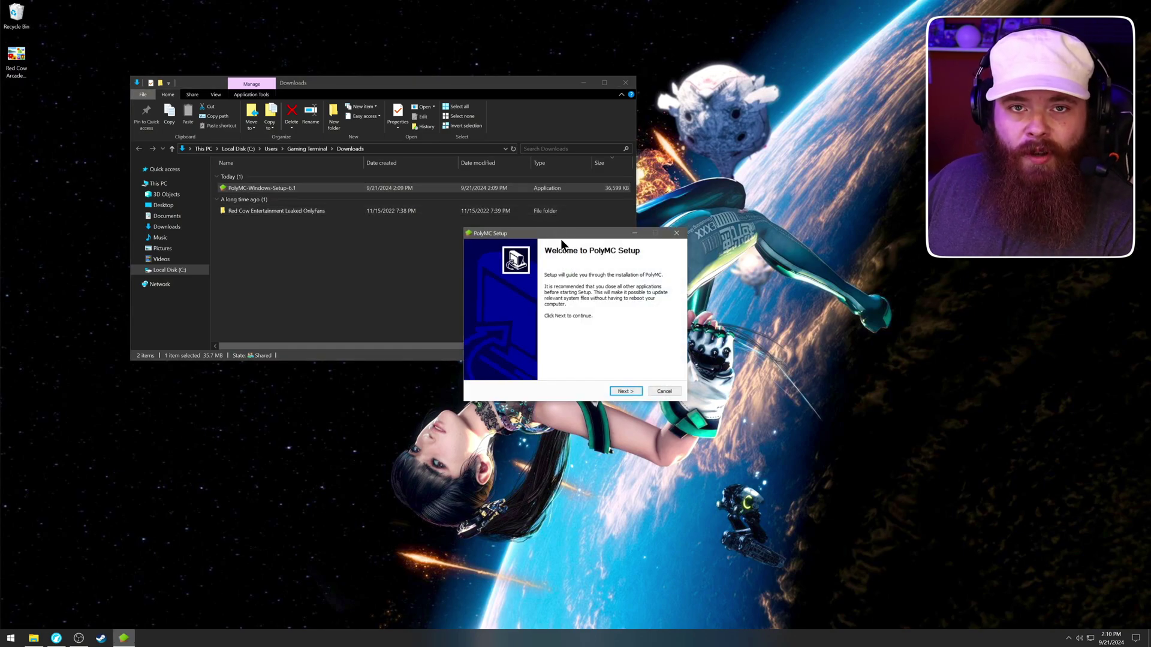
{"action": "left_click", "coordinate": [626, 83]}
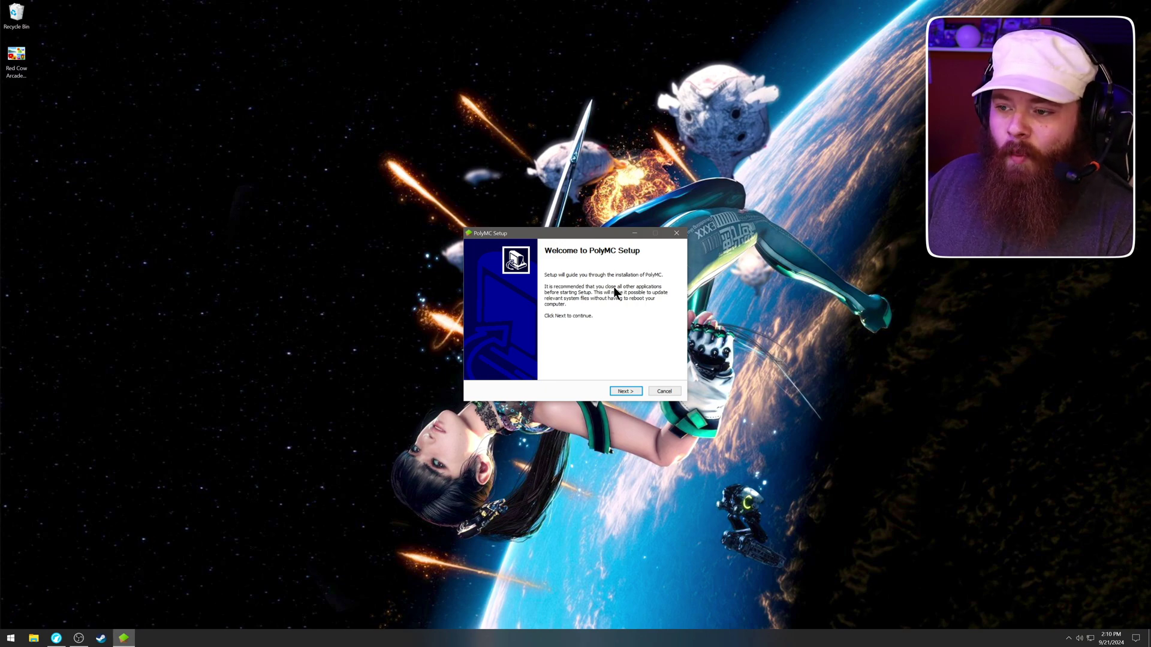
Install PolyMC in the default destination folder with a Start Menu shortcut but no desktop shortcut.
{"action": "left_click", "coordinate": [618, 391]}
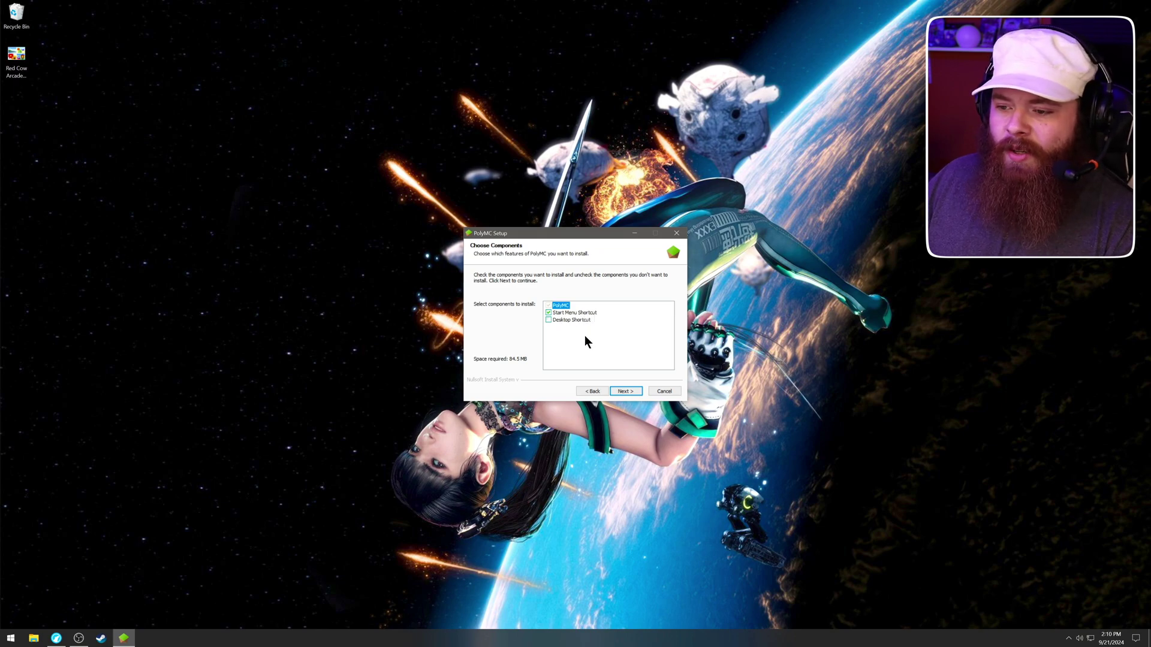
{"action": "left_click", "coordinate": [547, 313]}
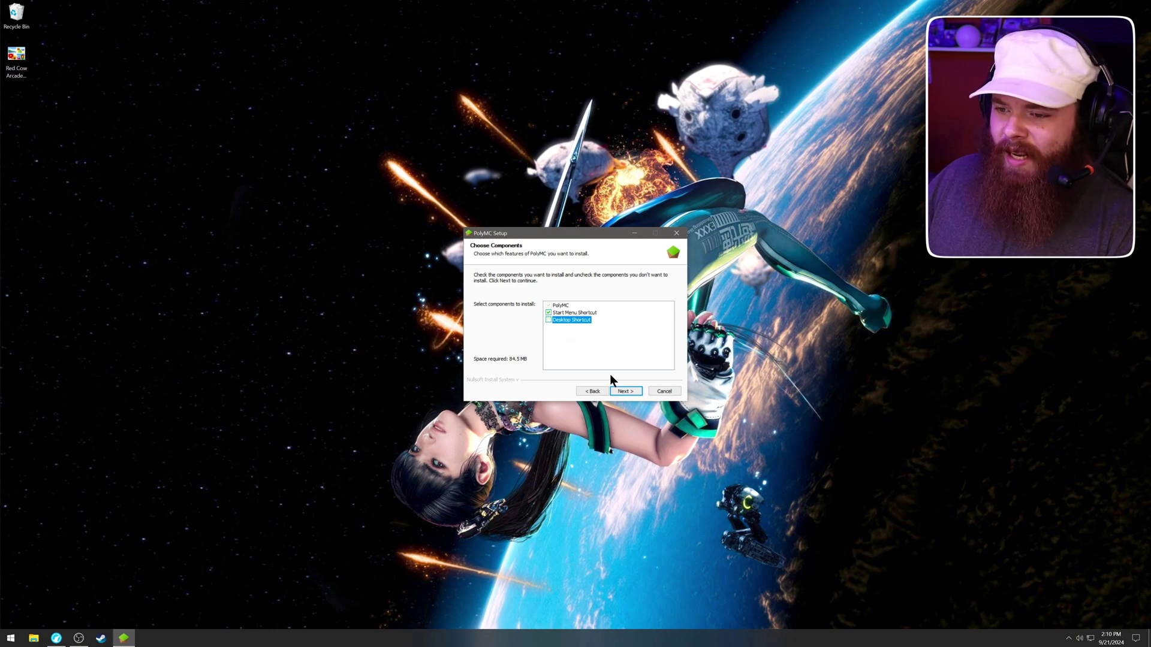
{"action": "left_click", "coordinate": [620, 389]}
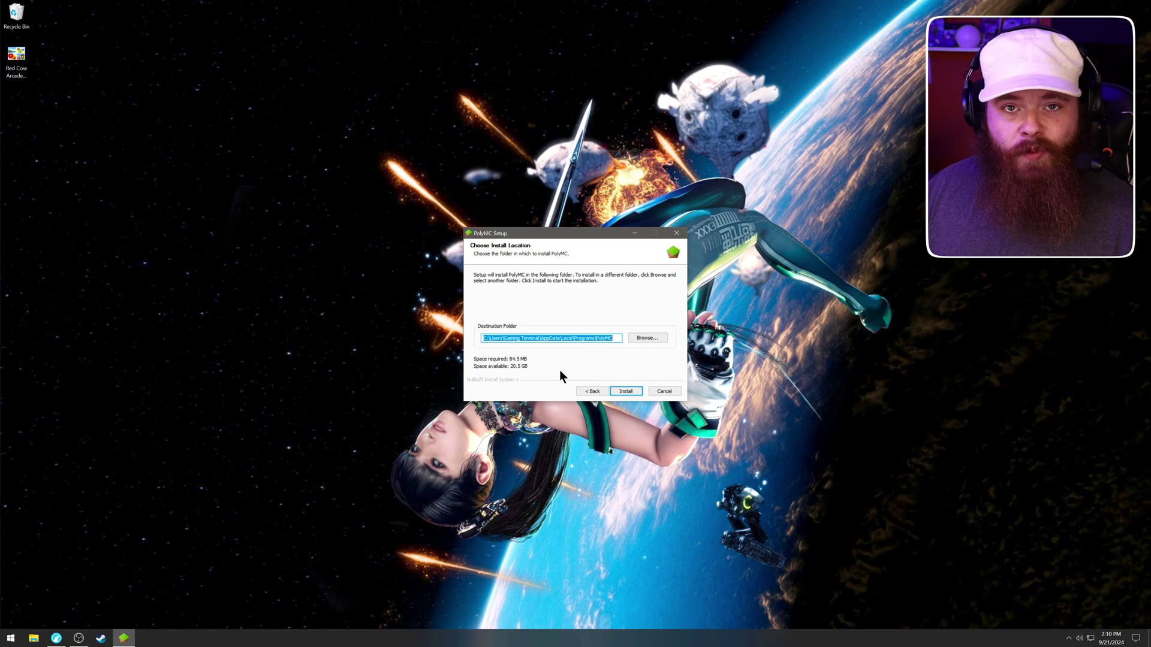
{"action": "left_click", "coordinate": [617, 392]}
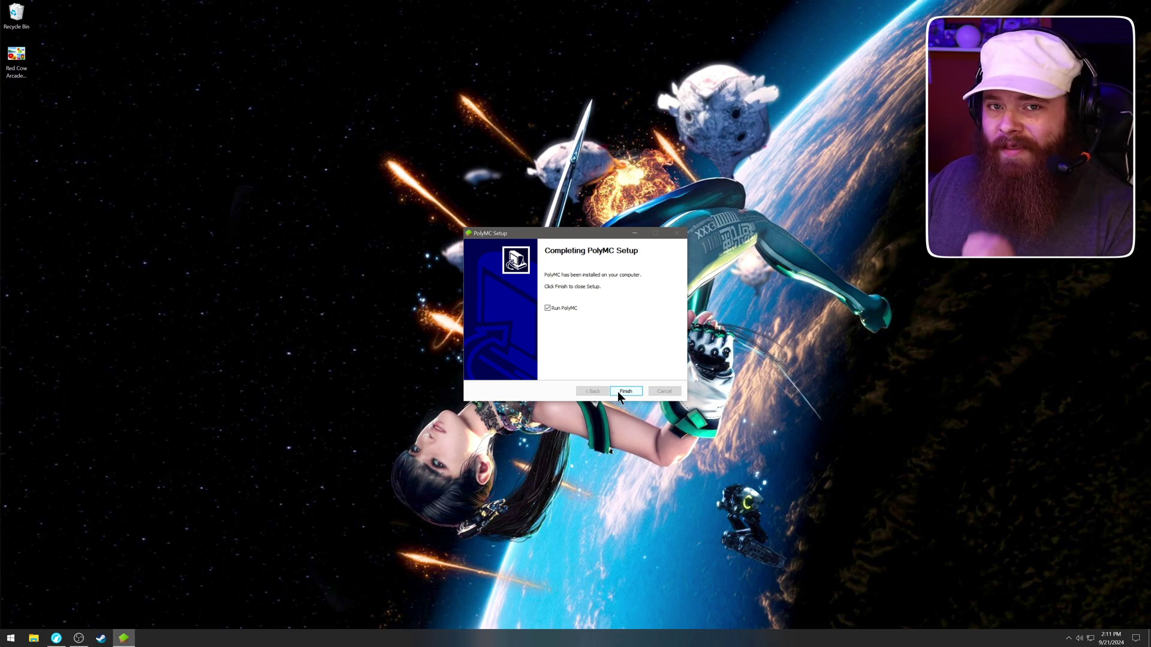
Finish the setup with Run PolyMC enabled and allow PolyMC to fetch the official Curseforge Launcher's API key.
{"action": "left_click", "coordinate": [626, 391]}
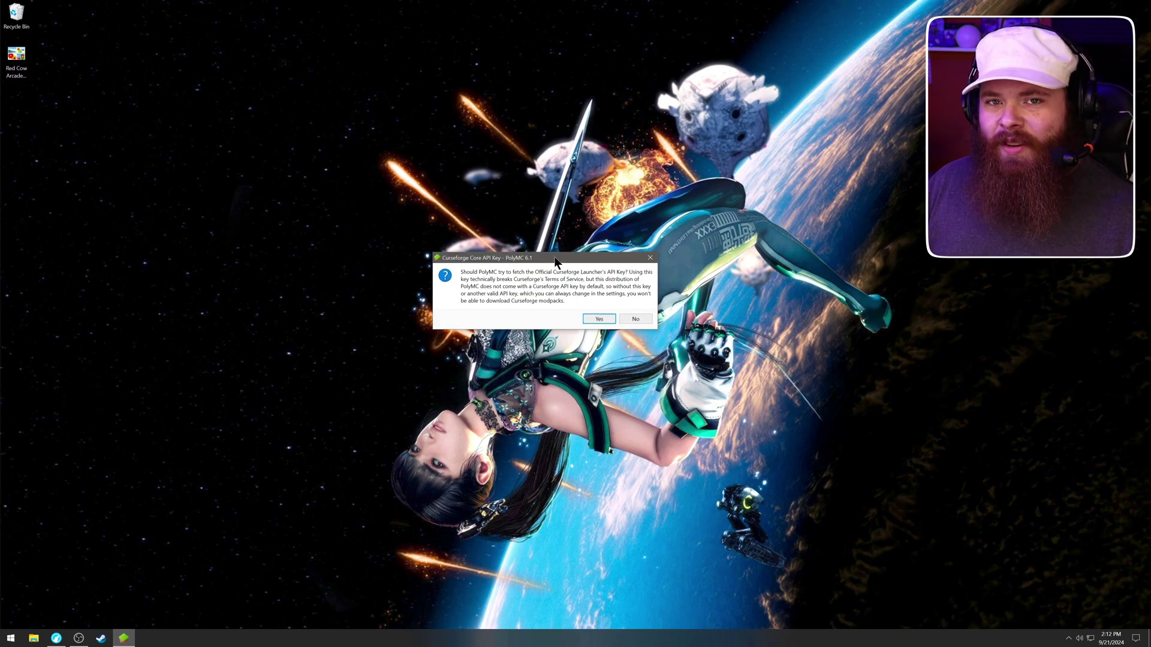
{"action": "left_click_drag", "start_coordinate": [555, 259], "coordinate": [486, 219]}
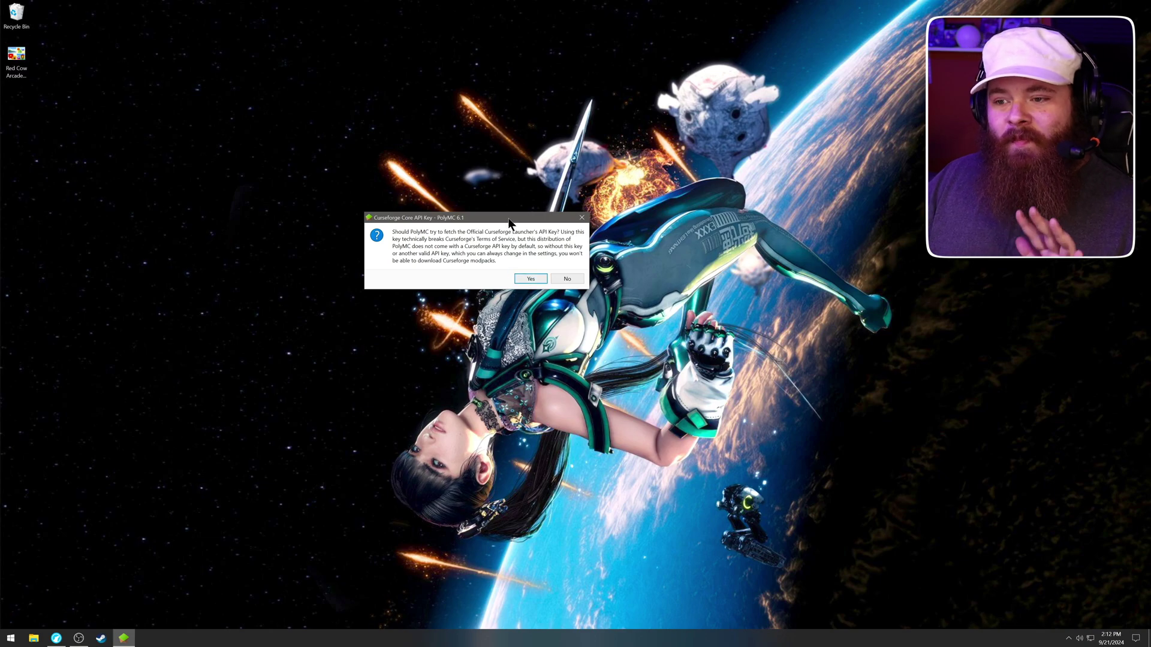
{"action": "left_click_drag", "start_coordinate": [508, 219], "coordinate": [514, 242]}
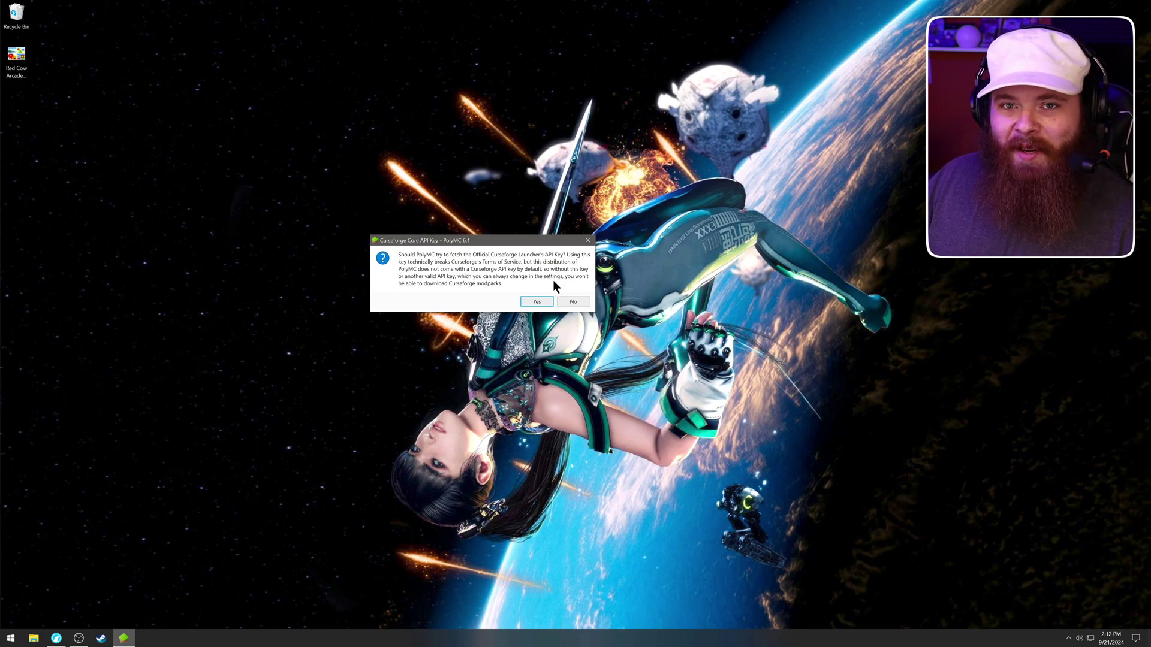
{"action": "left_click", "coordinate": [536, 302]}
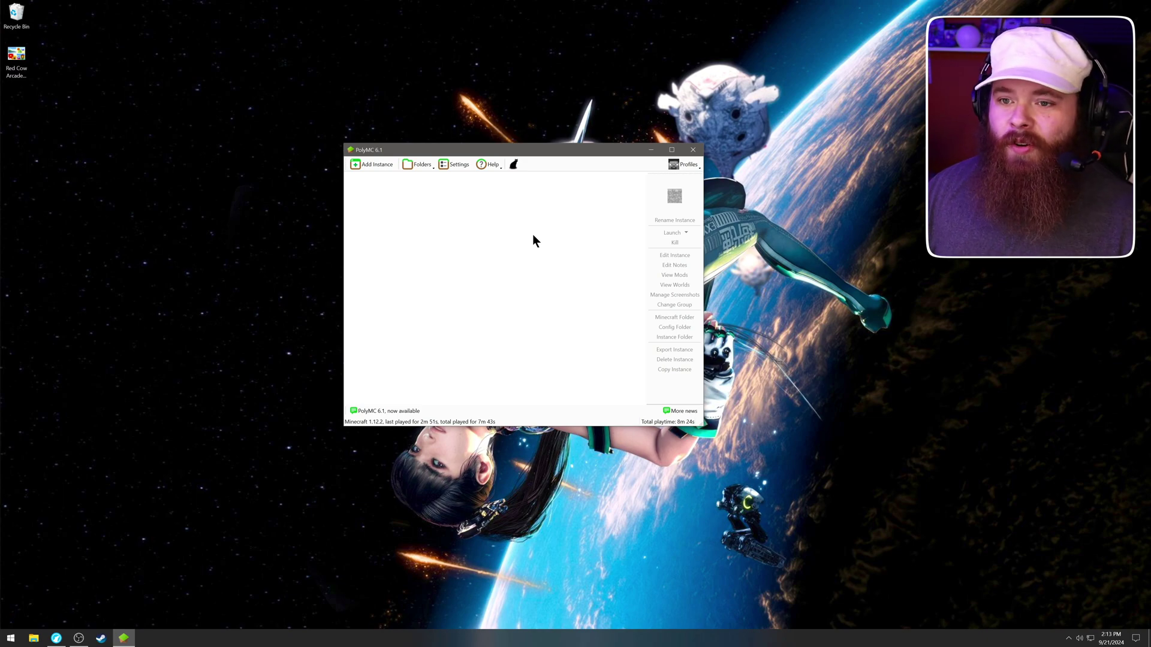
Open the account management settings and start adding a Microsoft account.
{"action": "left_click_drag", "start_coordinate": [511, 157], "coordinate": [540, 148]}
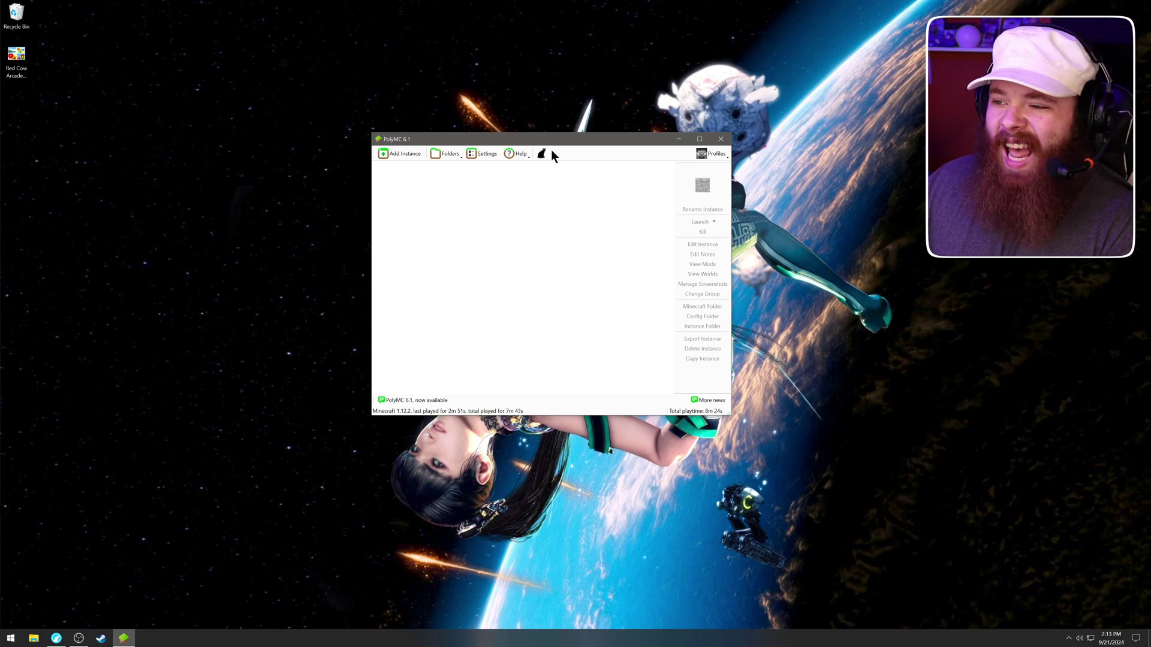
{"action": "left_click", "coordinate": [713, 156]}
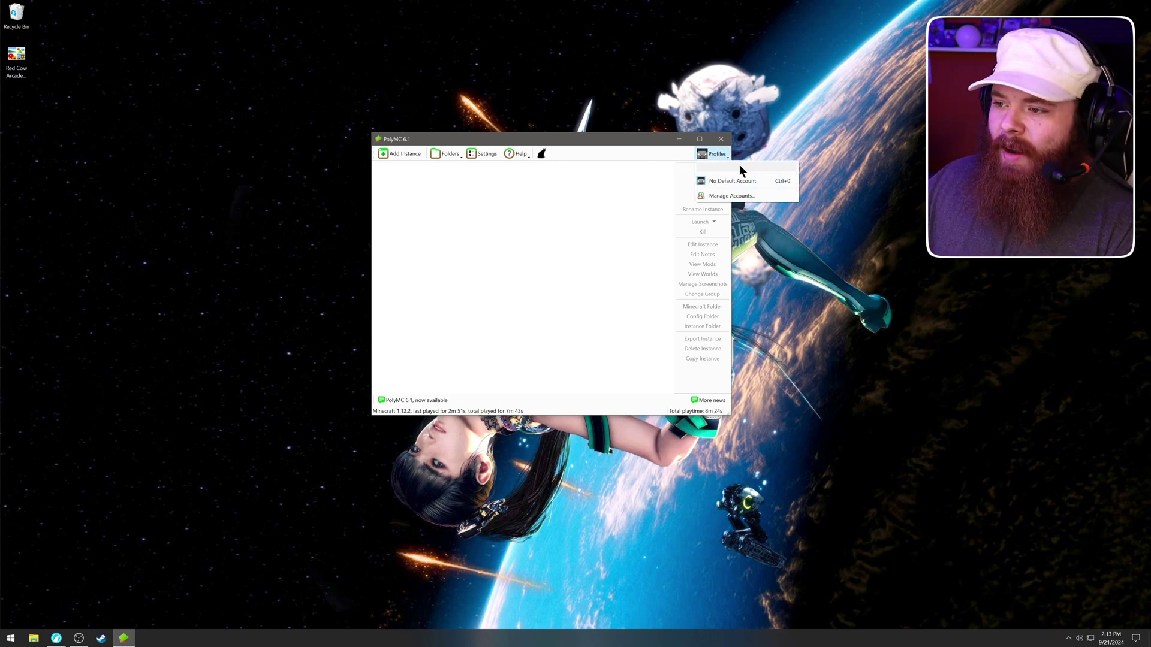
{"action": "left_click", "coordinate": [741, 197]}
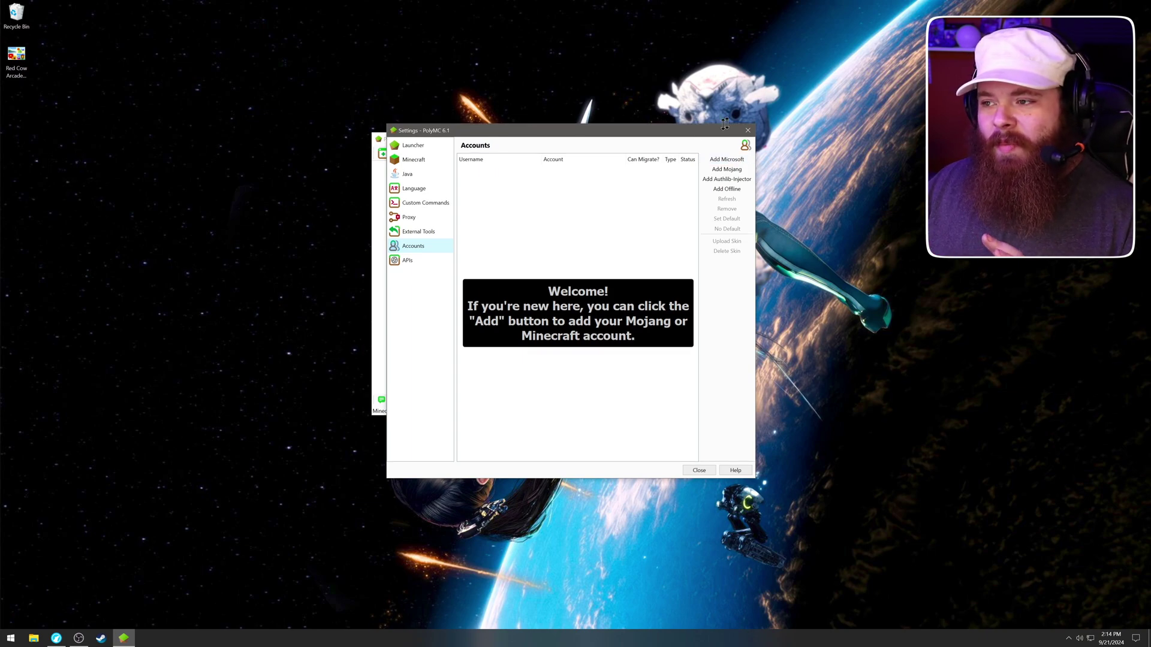
{"action": "left_click_drag", "start_coordinate": [694, 137], "coordinate": [777, 115]}
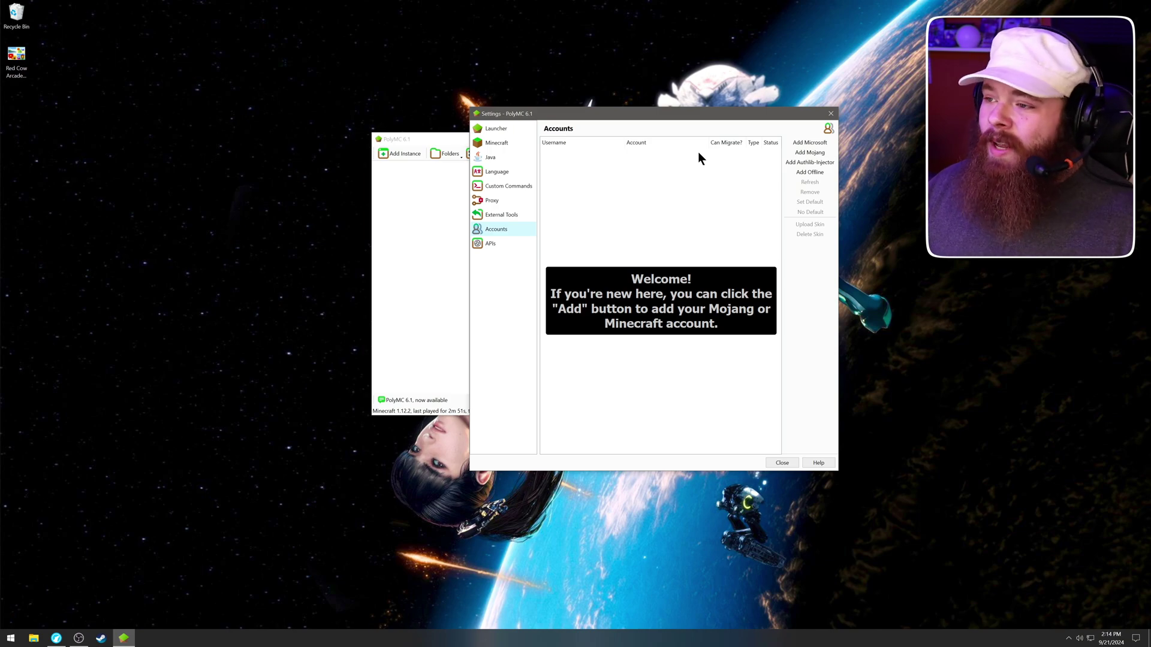
{"action": "left_click", "coordinate": [798, 143]}
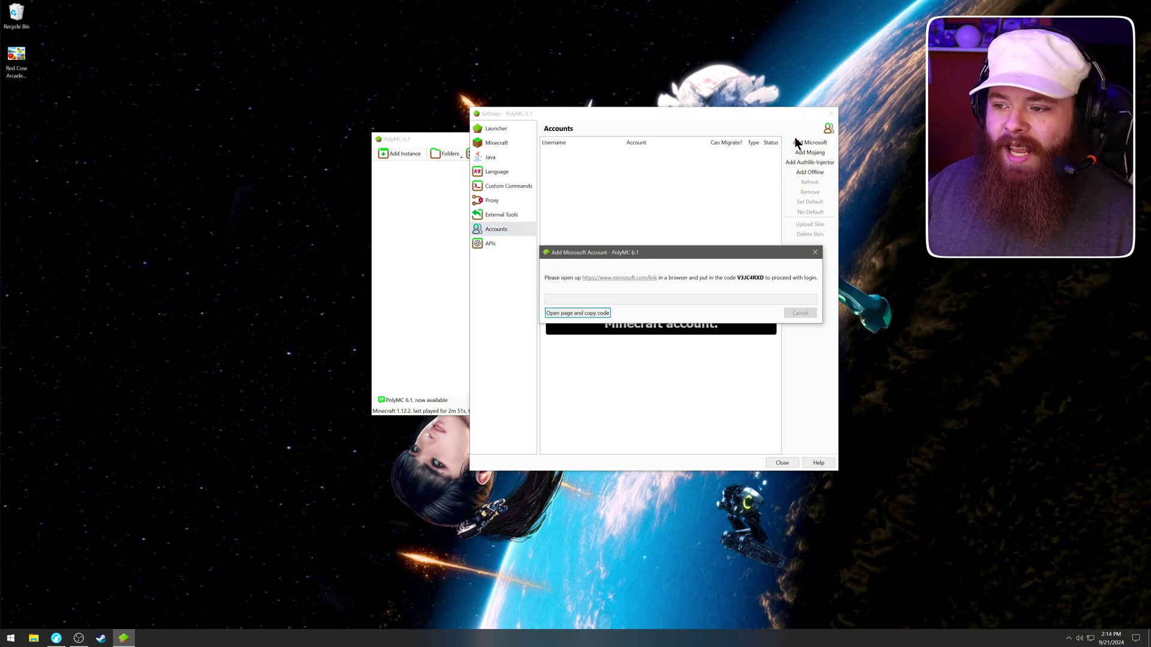
Copy the sign-in code, open the linked Microsoft page and submit the code there to allow access.
{"action": "left_click_drag", "start_coordinate": [718, 254], "coordinate": [737, 219]}
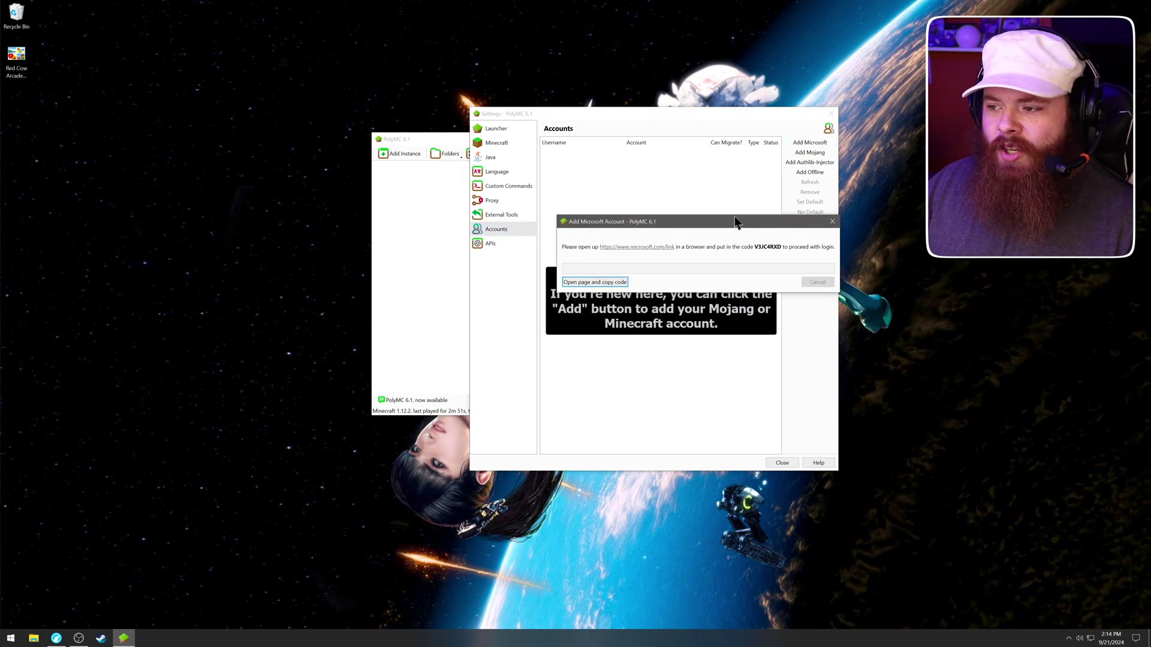
{"action": "right_click", "coordinate": [768, 241]}
{"action": "left_click", "coordinate": [779, 246]}
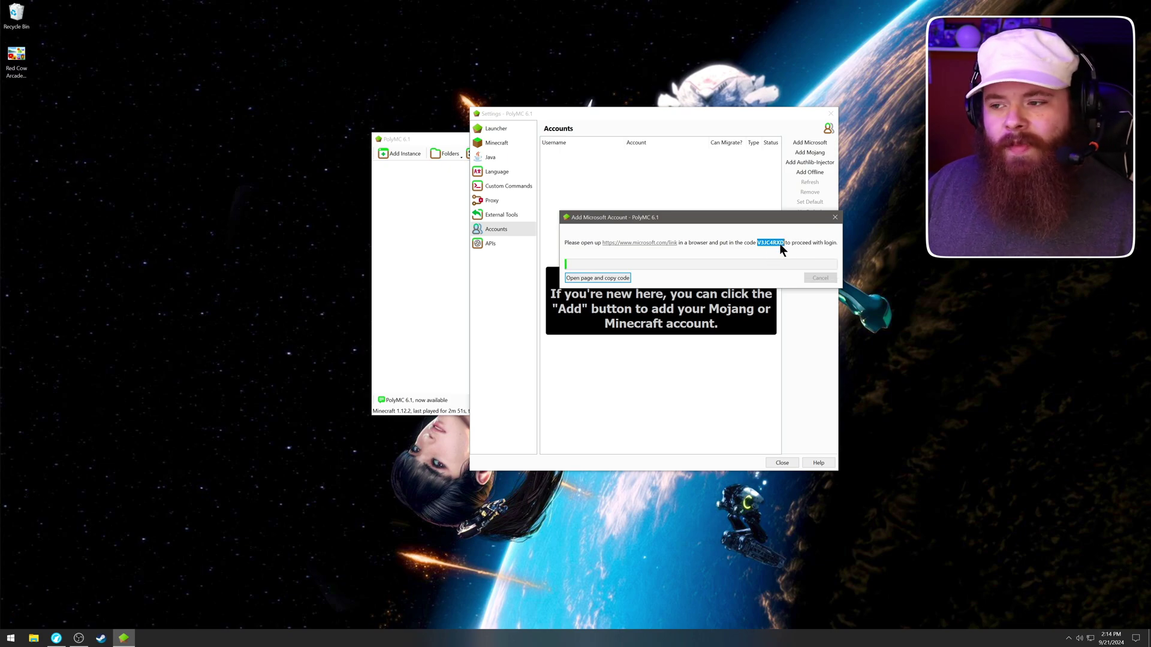
{"action": "left_click_drag", "start_coordinate": [736, 221], "coordinate": [774, 209]}
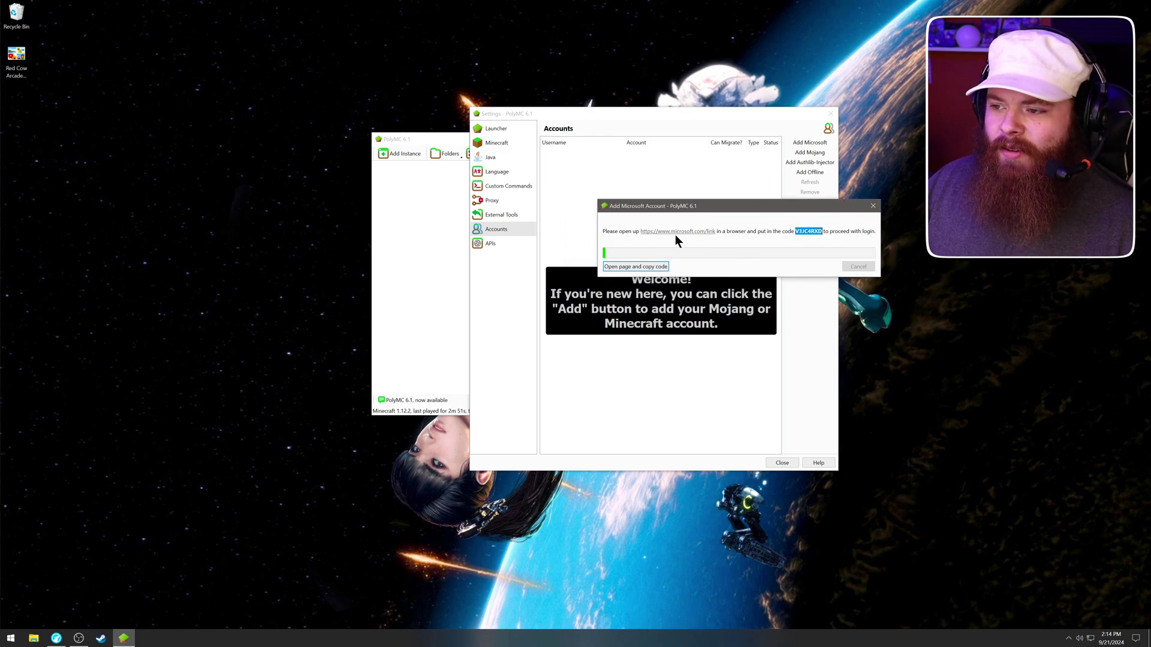
{"action": "left_click", "coordinate": [694, 234]}
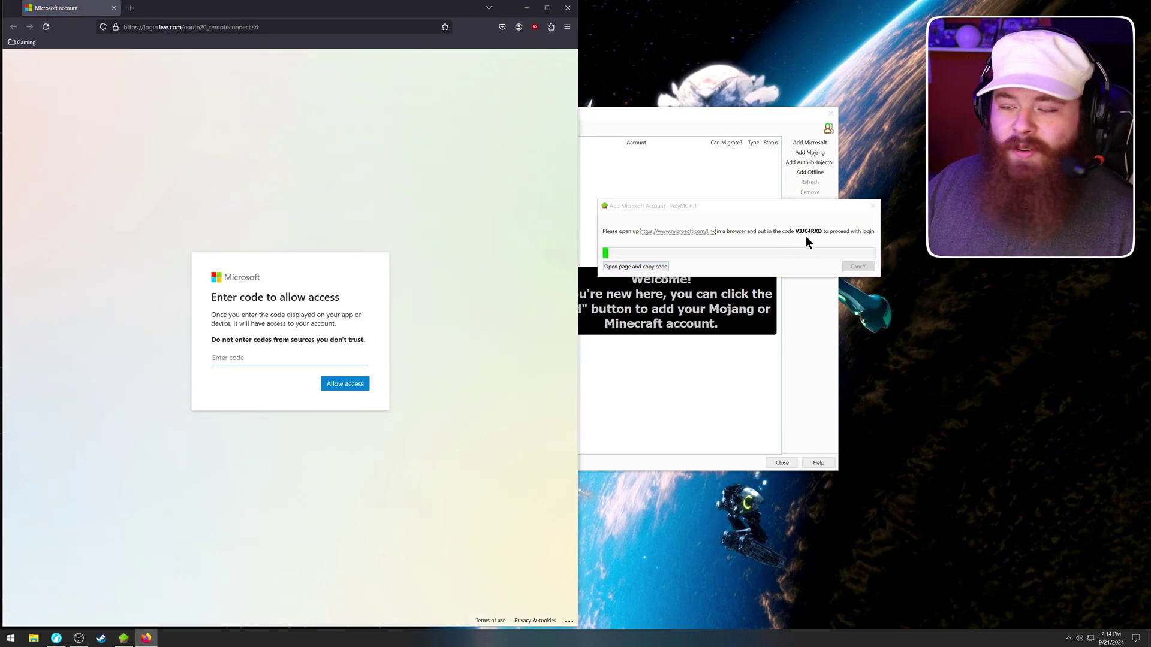
{"action": "right_click", "coordinate": [265, 360]}
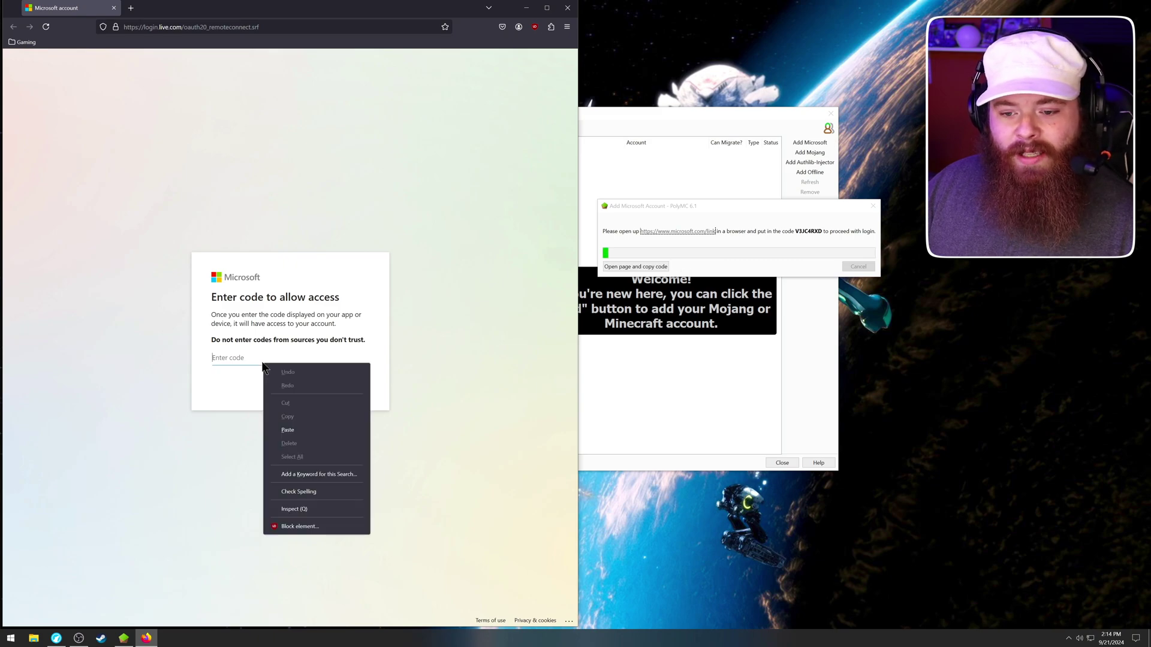
{"action": "left_click", "coordinate": [293, 429]}
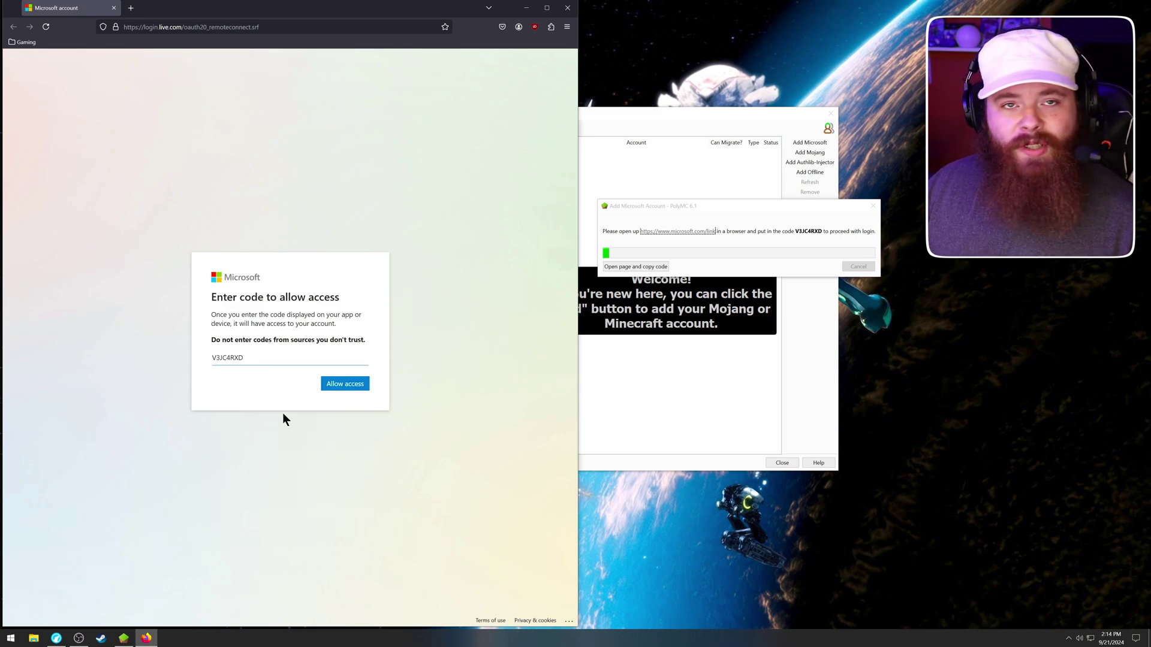
{"action": "left_click", "coordinate": [345, 385]}
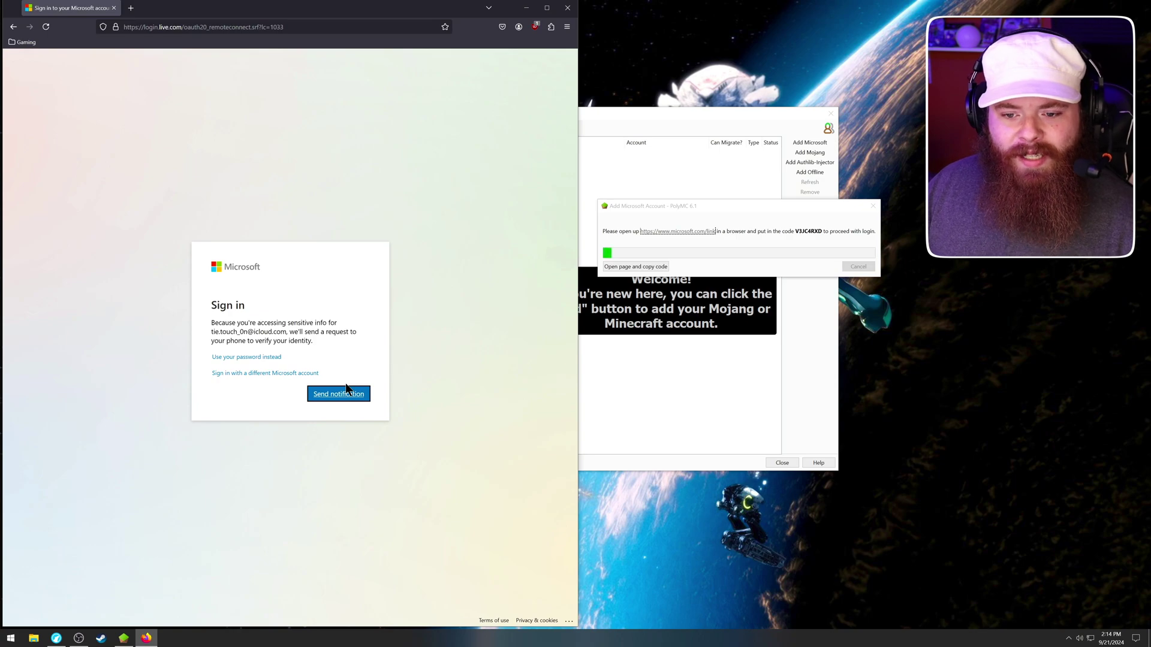
Sign in to PolyMC with a different Microsoft account, choose to stay signed in and close the browser.
{"action": "left_click", "coordinate": [300, 373]}
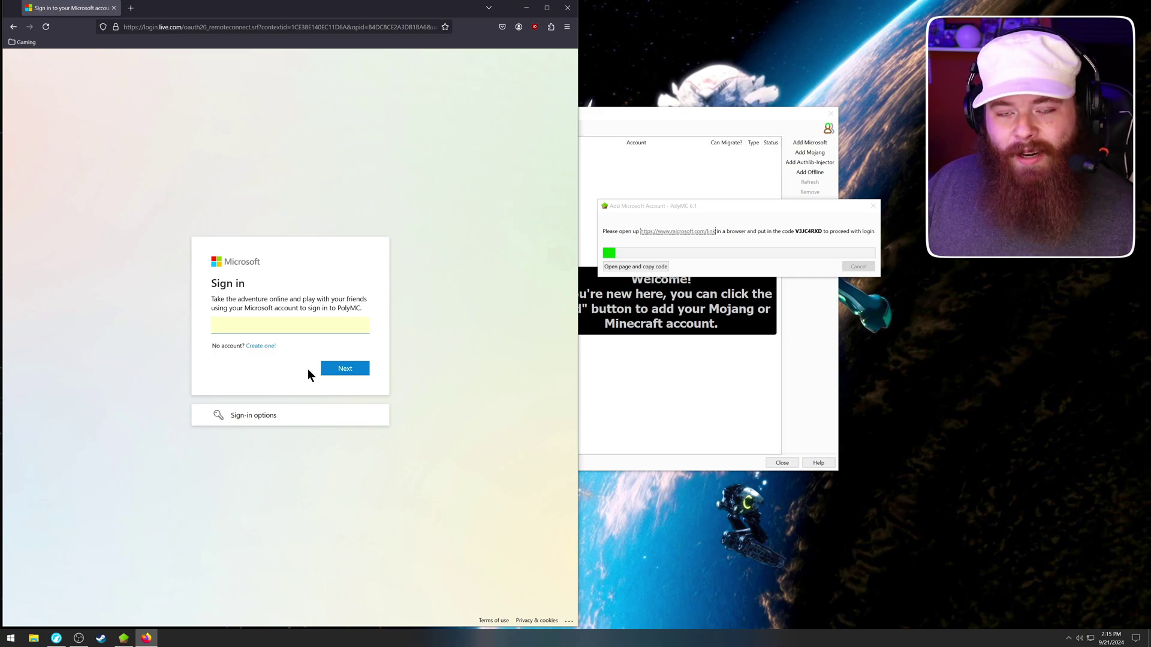
{"action": "left_click", "coordinate": [348, 369]}
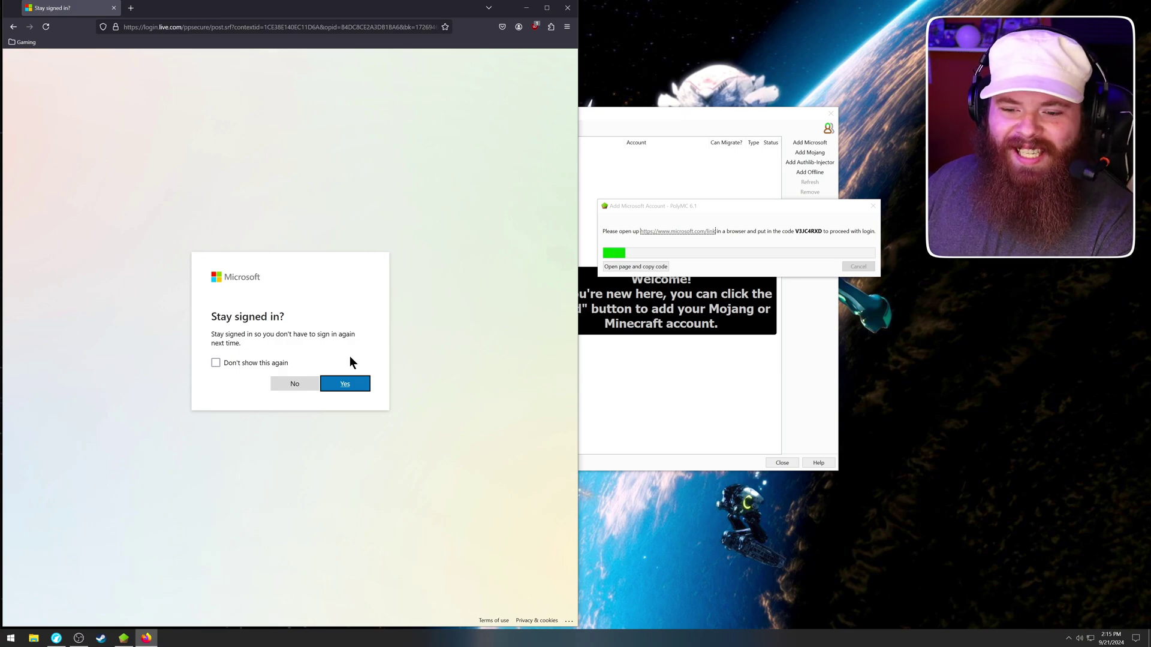
{"action": "left_click", "coordinate": [358, 385]}
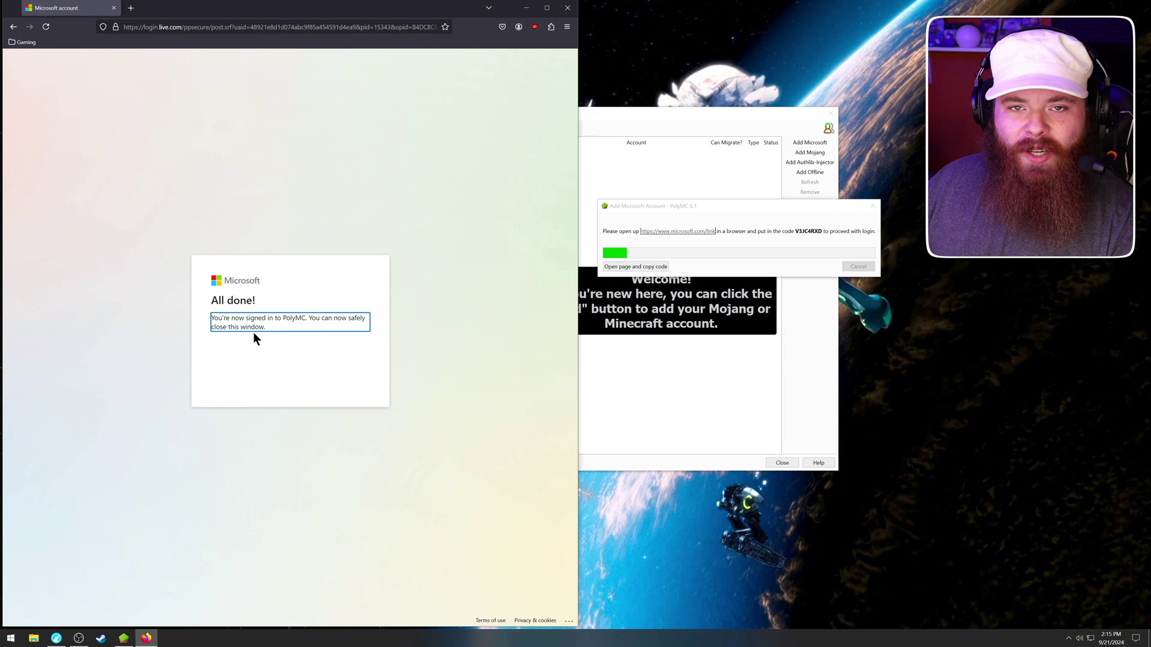
{"action": "left_click", "coordinate": [566, 7]}
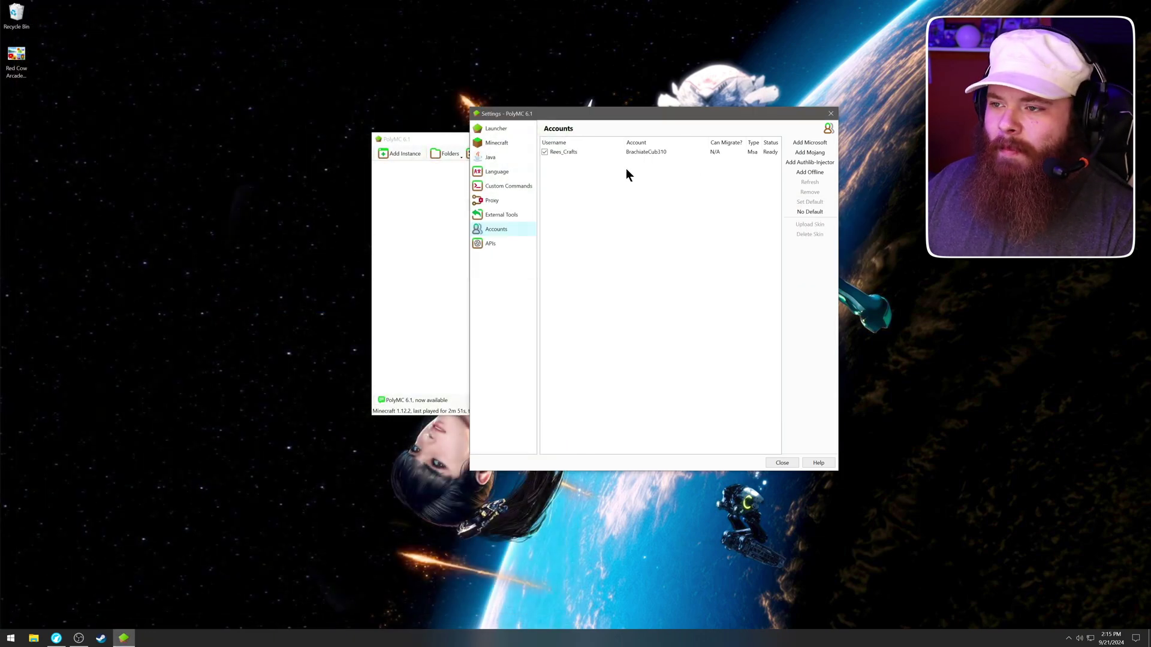
Set Java's maximum memory allocation to 16384 MiB.
{"action": "left_click_drag", "start_coordinate": [628, 117], "coordinate": [484, 126]}
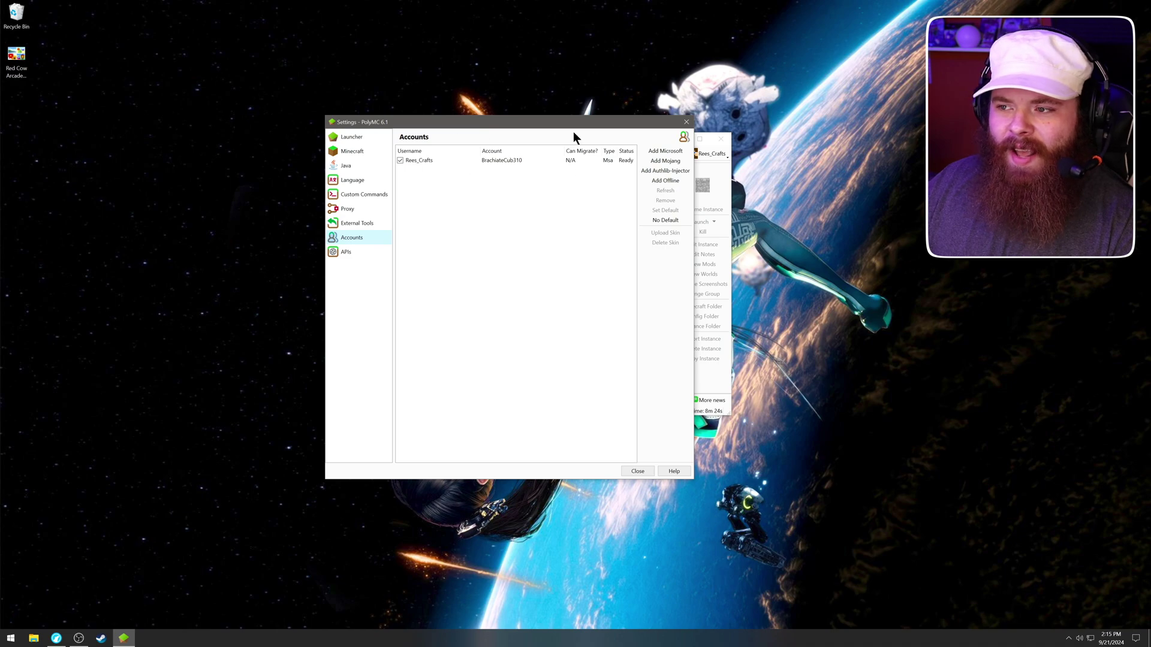
{"action": "left_click_drag", "start_coordinate": [577, 123], "coordinate": [596, 129]}
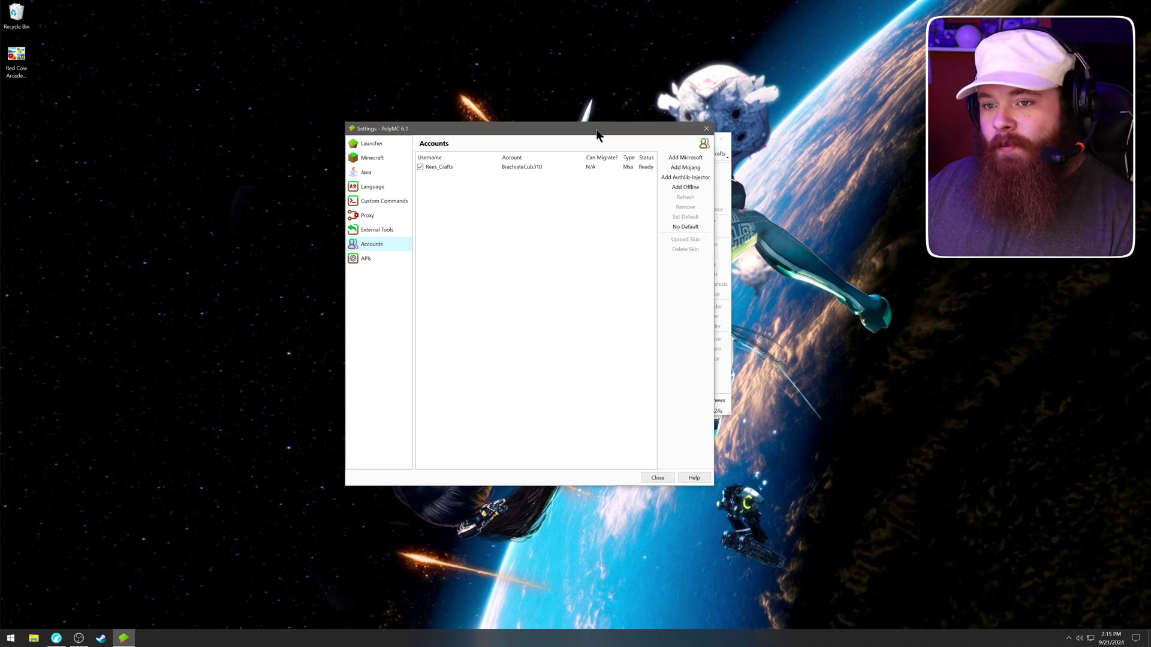
{"action": "left_click", "coordinate": [388, 142]}
{"action": "left_click", "coordinate": [383, 155]}
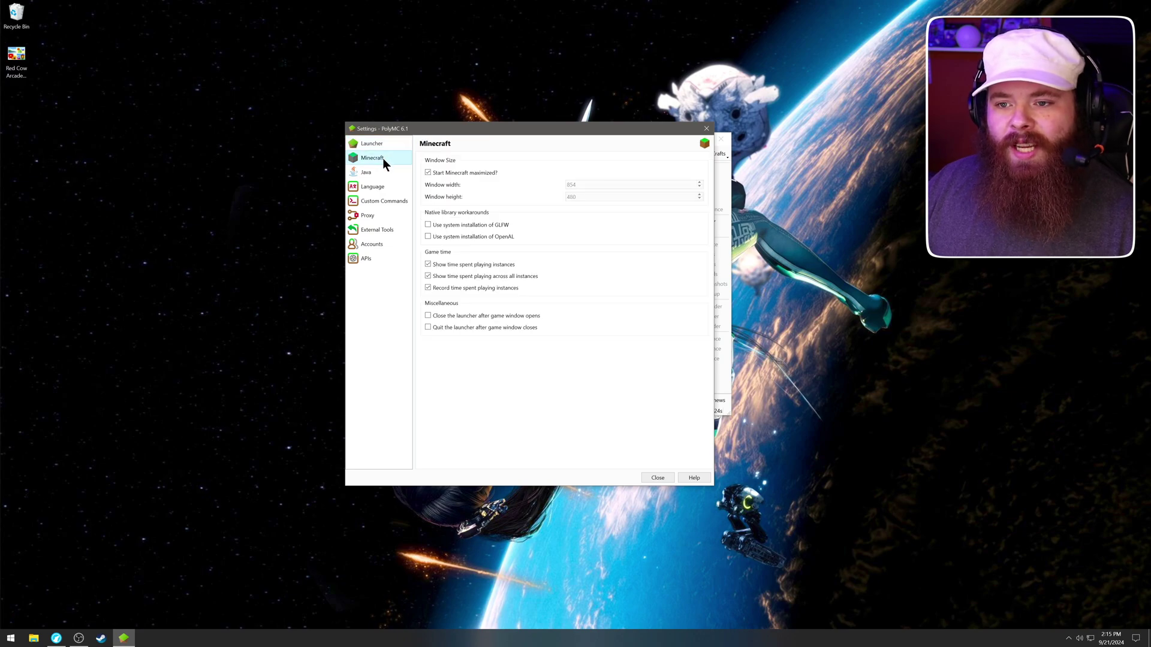
{"action": "left_click", "coordinate": [379, 171]}
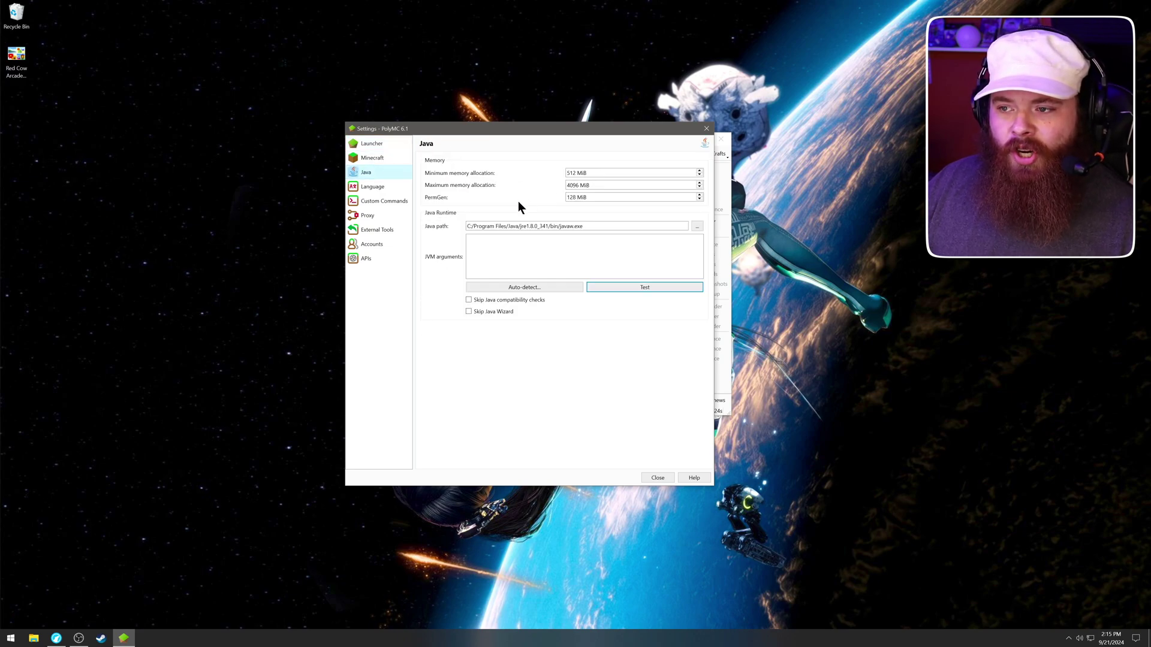
{"action": "left_click", "coordinate": [571, 185]}
{"action": "key", "text": "ctrl+a"}
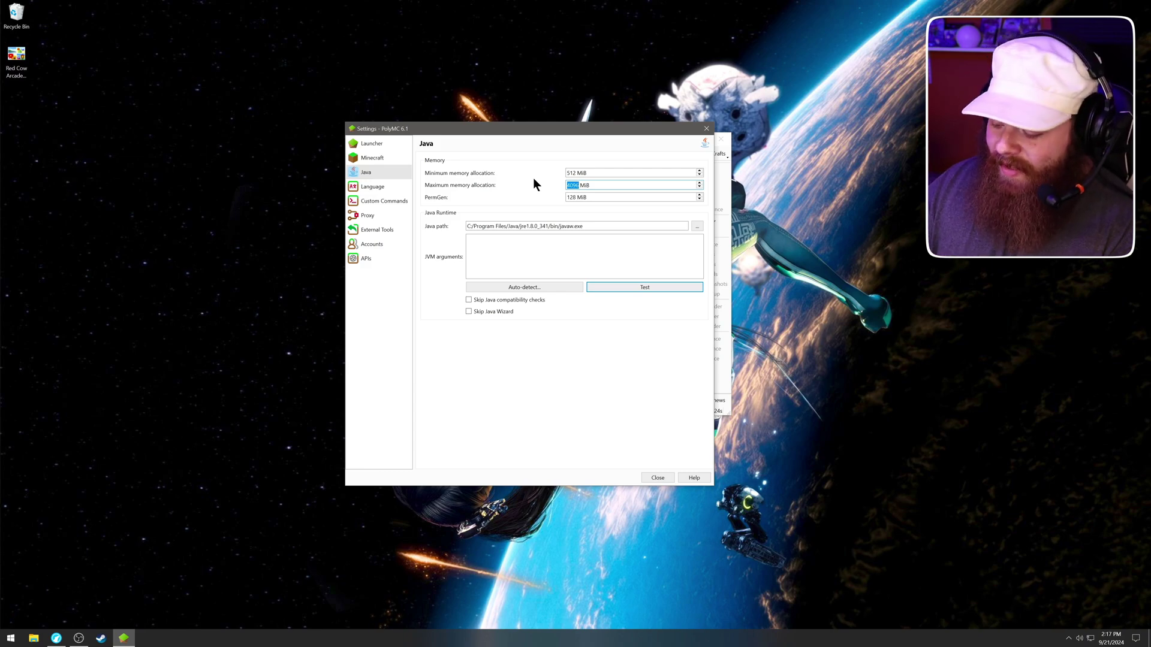
{"action": "type", "text": "16384"}
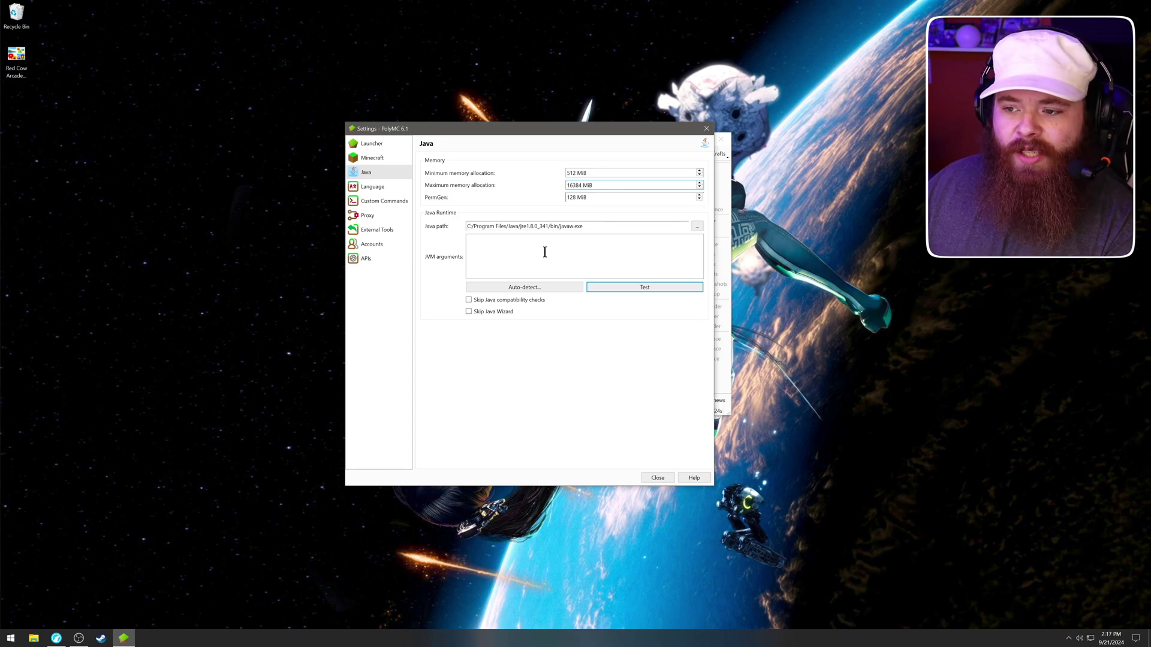
{"action": "left_click", "coordinate": [580, 266]}
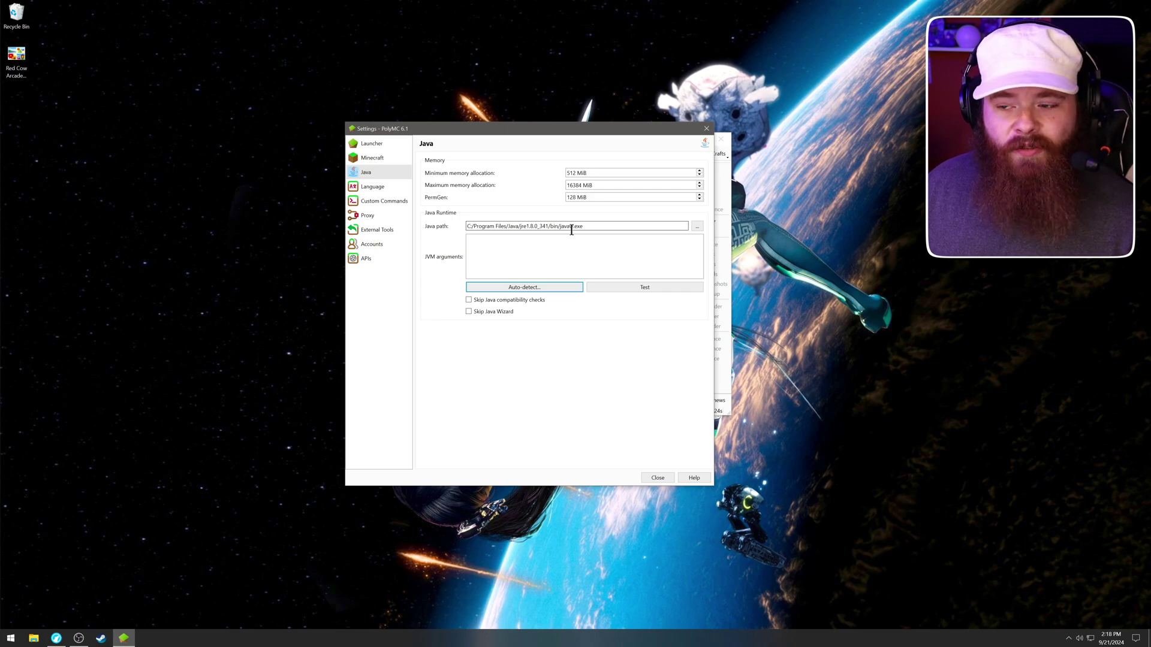
Auto-detect the installed Java versions, choose 1.8.0_191 from the jdk1.8.0_191 folder and test it.
{"action": "left_click", "coordinate": [555, 287]}
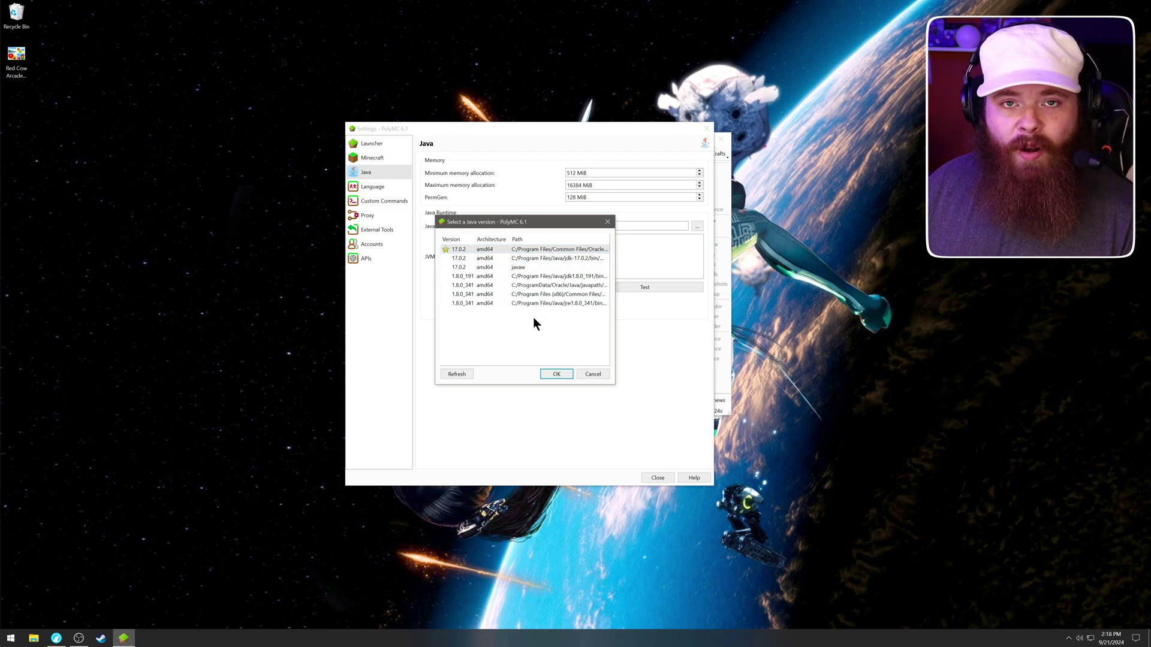
{"action": "left_click", "coordinate": [460, 371]}
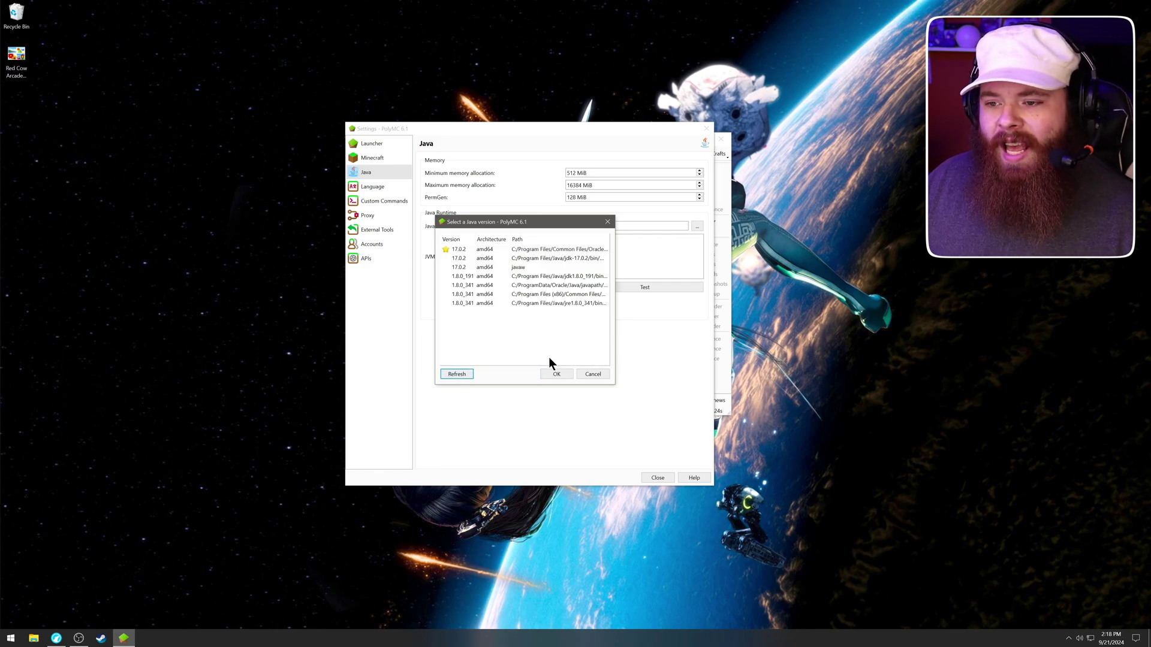
{"action": "left_click", "coordinate": [527, 277]}
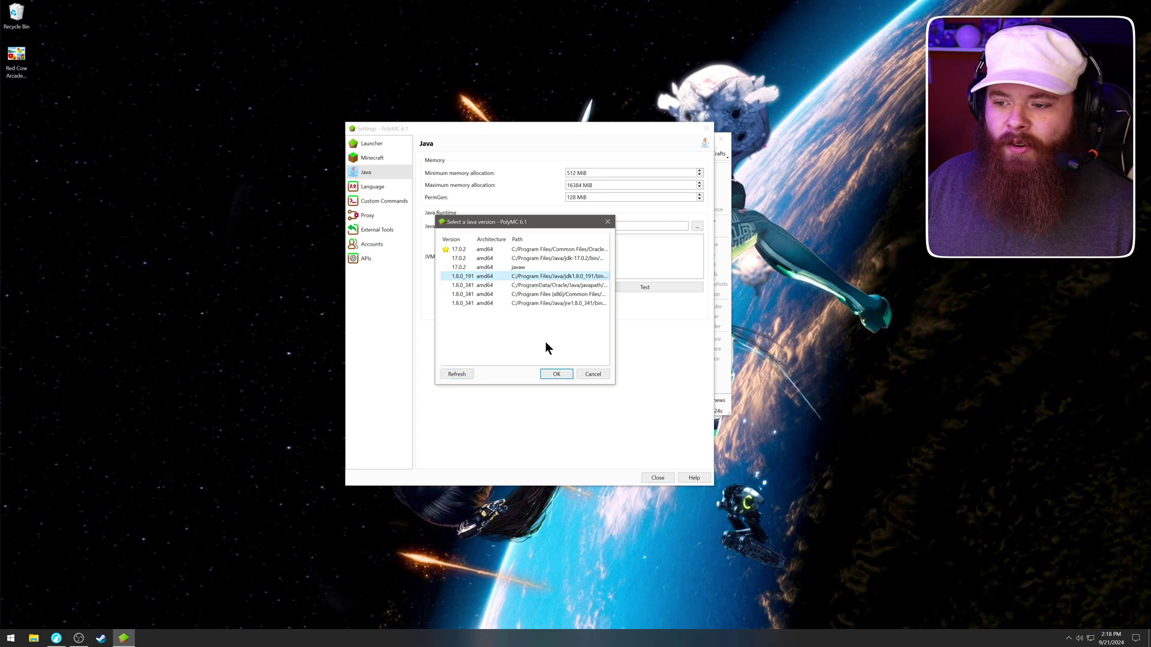
{"action": "left_click", "coordinate": [552, 372]}
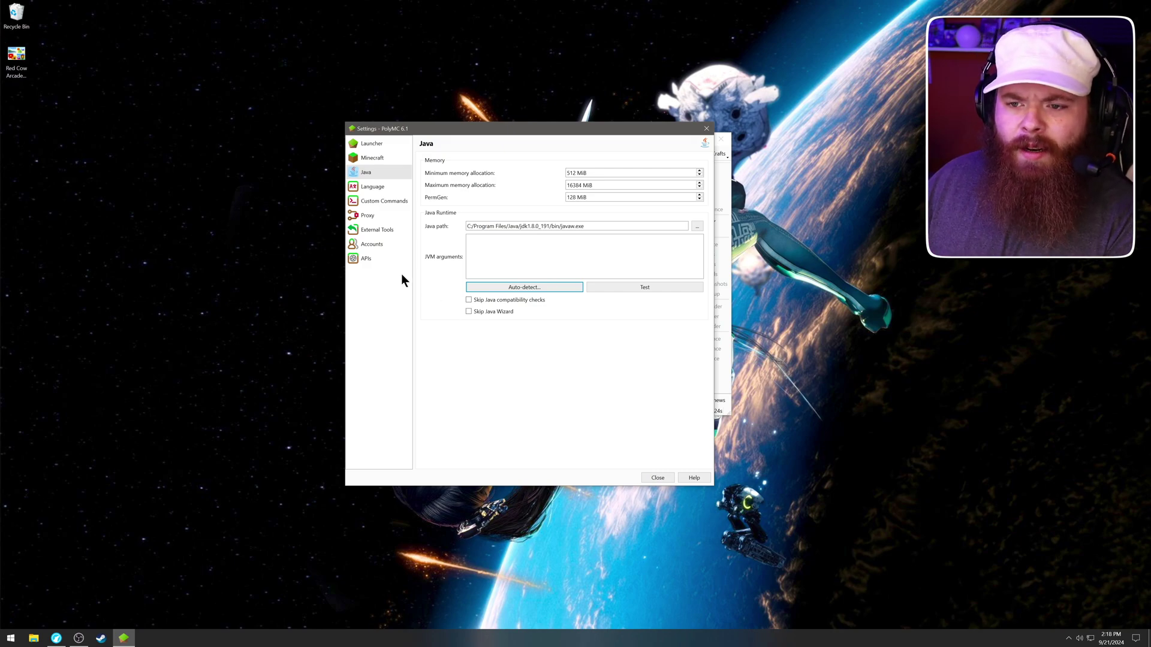
{"action": "left_click", "coordinate": [628, 287]}
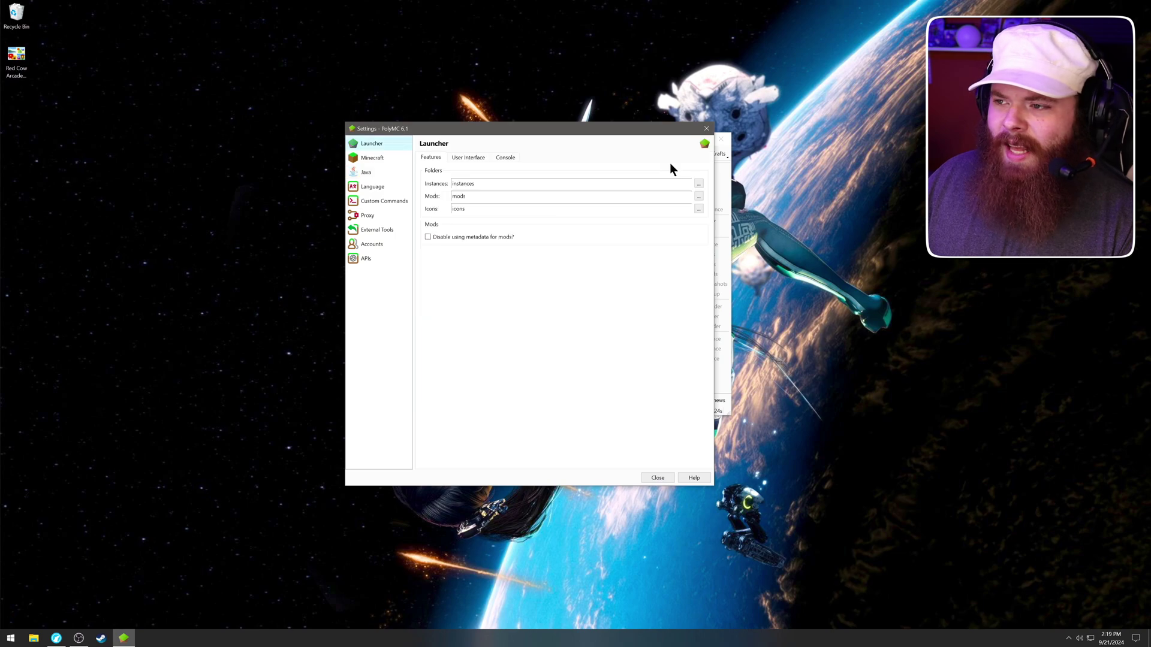
Set the launcher's interface Colors theme to Dark and close the settings.
{"action": "left_click", "coordinate": [464, 157]}
{"action": "left_click", "coordinate": [479, 223]}
{"action": "left_click", "coordinate": [489, 245]}
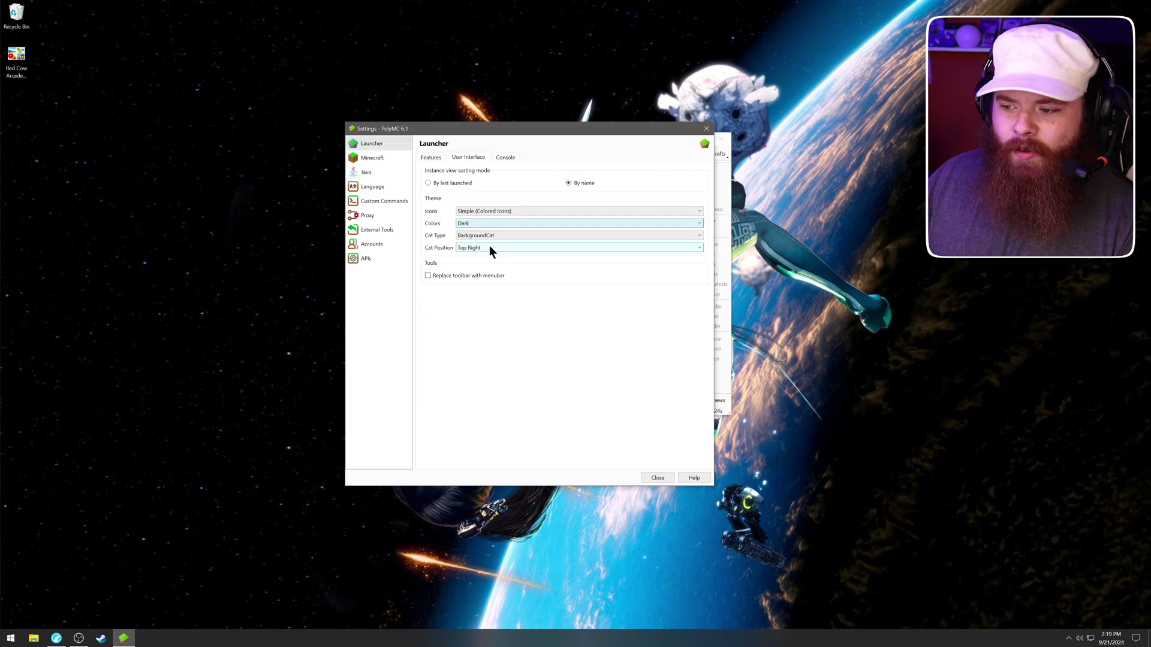
{"action": "left_click", "coordinate": [651, 478]}
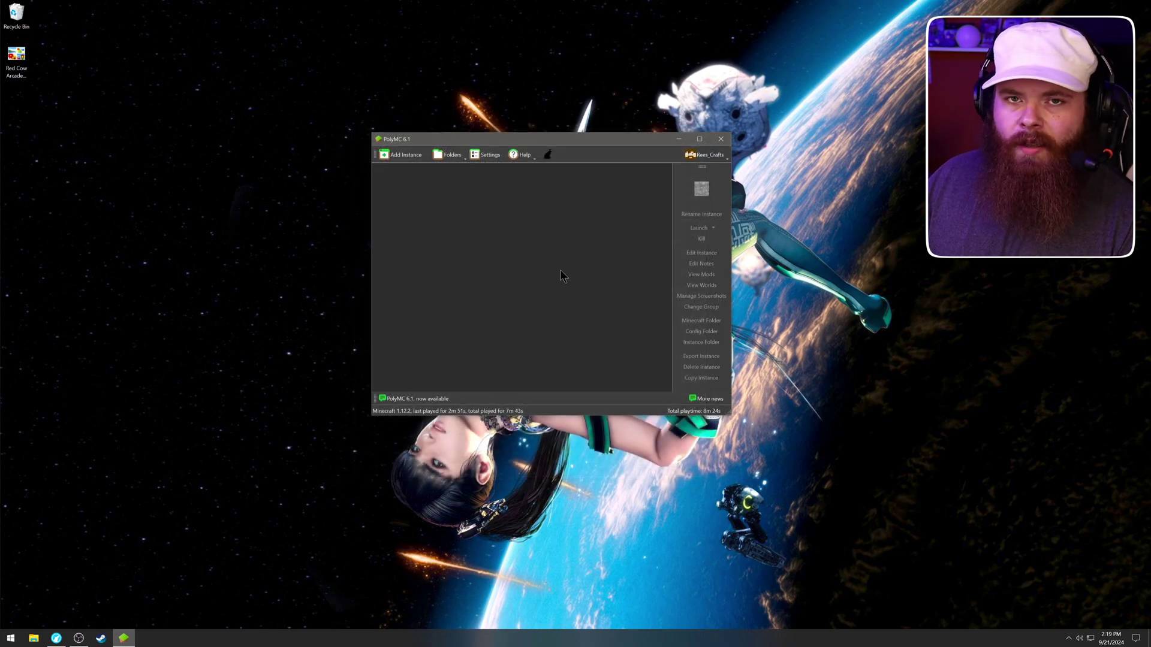
Reopen the launcher's user interface settings and view the available Colors themes.
{"action": "left_click", "coordinate": [487, 155]}
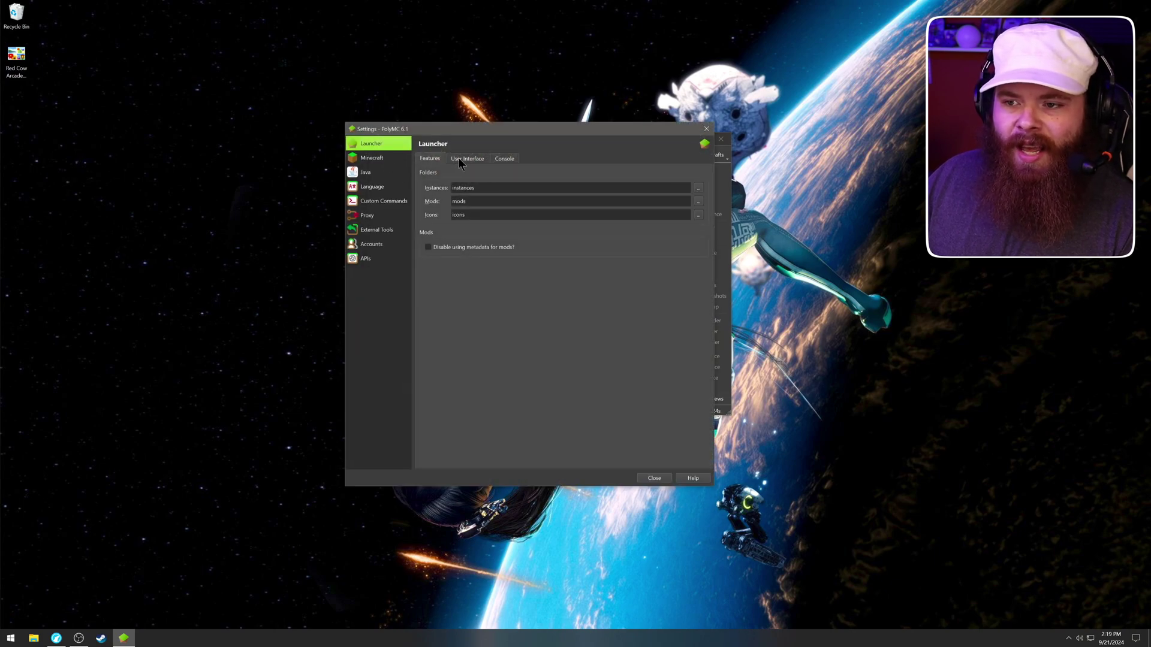
{"action": "left_click", "coordinate": [461, 161]}
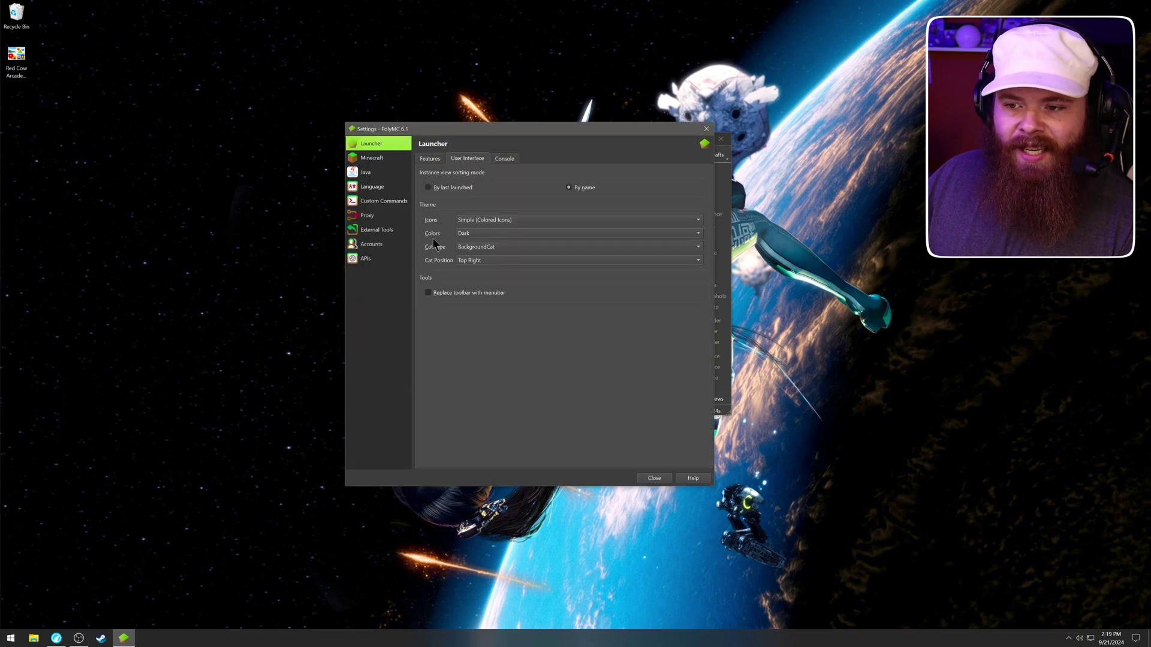
{"action": "left_click", "coordinate": [497, 233]}
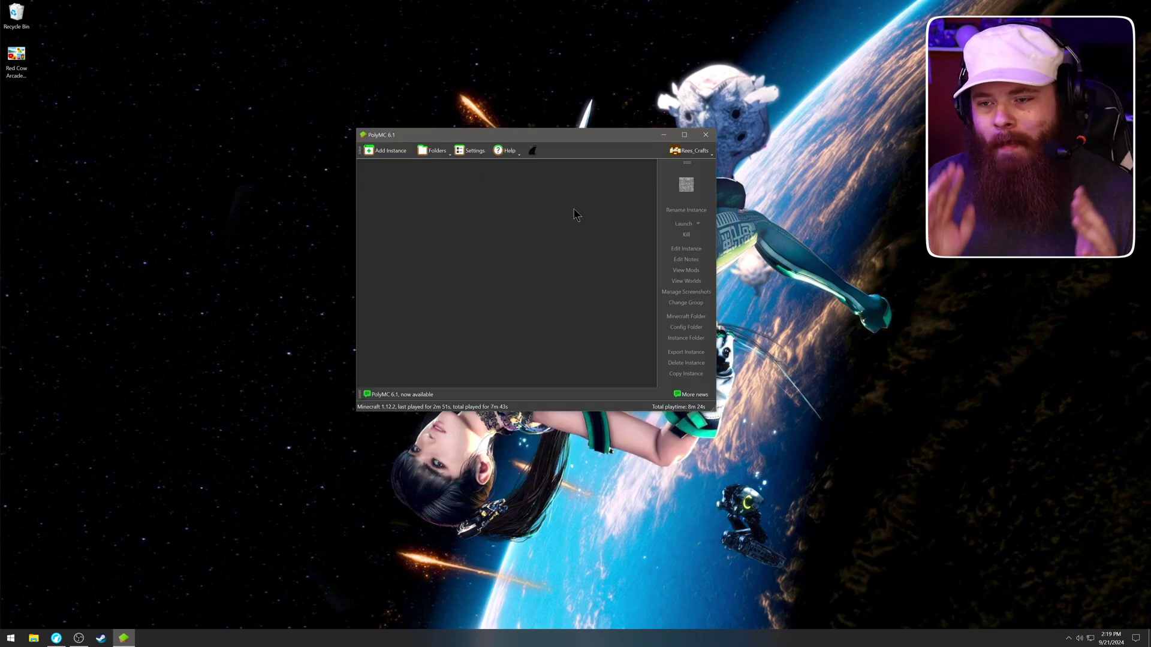
Start a new Vanilla instance and select version 1.0 at the end of the releases list.
{"action": "left_click", "coordinate": [386, 150]}
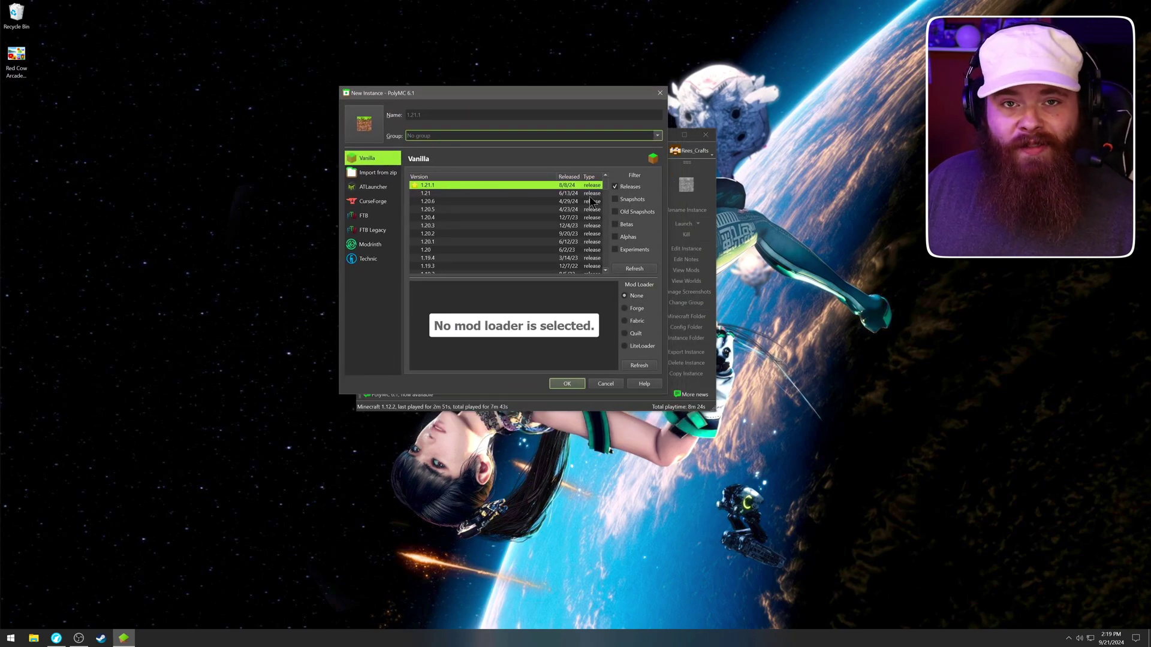
{"action": "left_click_drag", "start_coordinate": [605, 185], "coordinate": [556, 267]}
{"action": "left_click", "coordinate": [501, 265]}
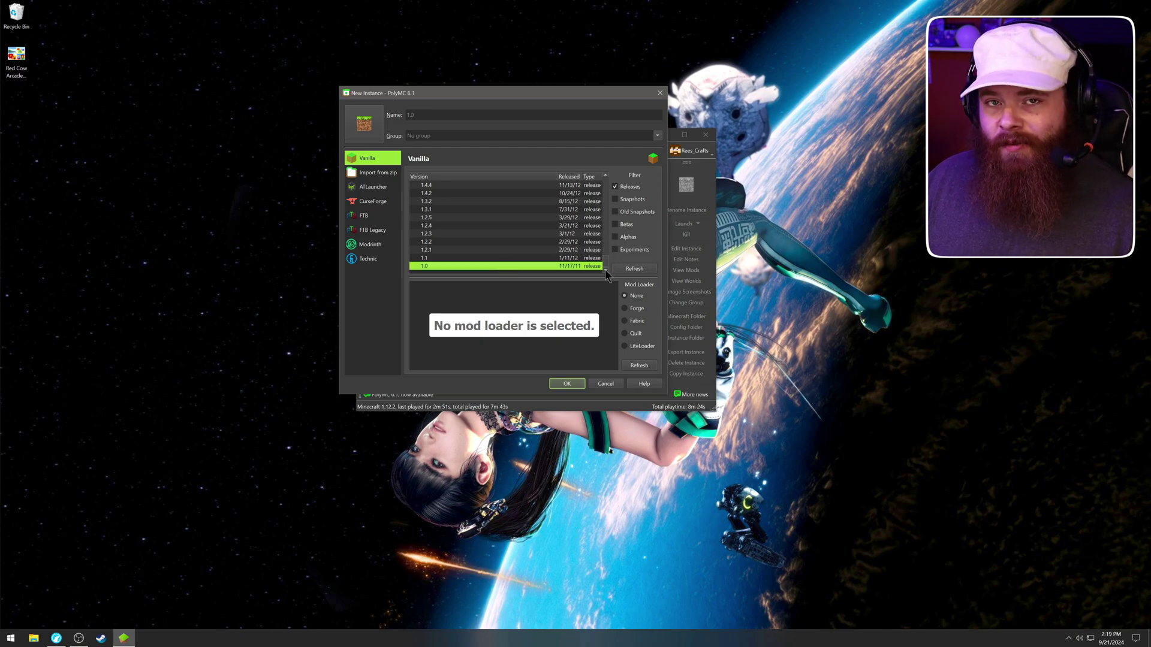
Switch off the Releases filter and look through the versions offered by the other filters, including Alphas and Experiments.
{"action": "left_click", "coordinate": [635, 190]}
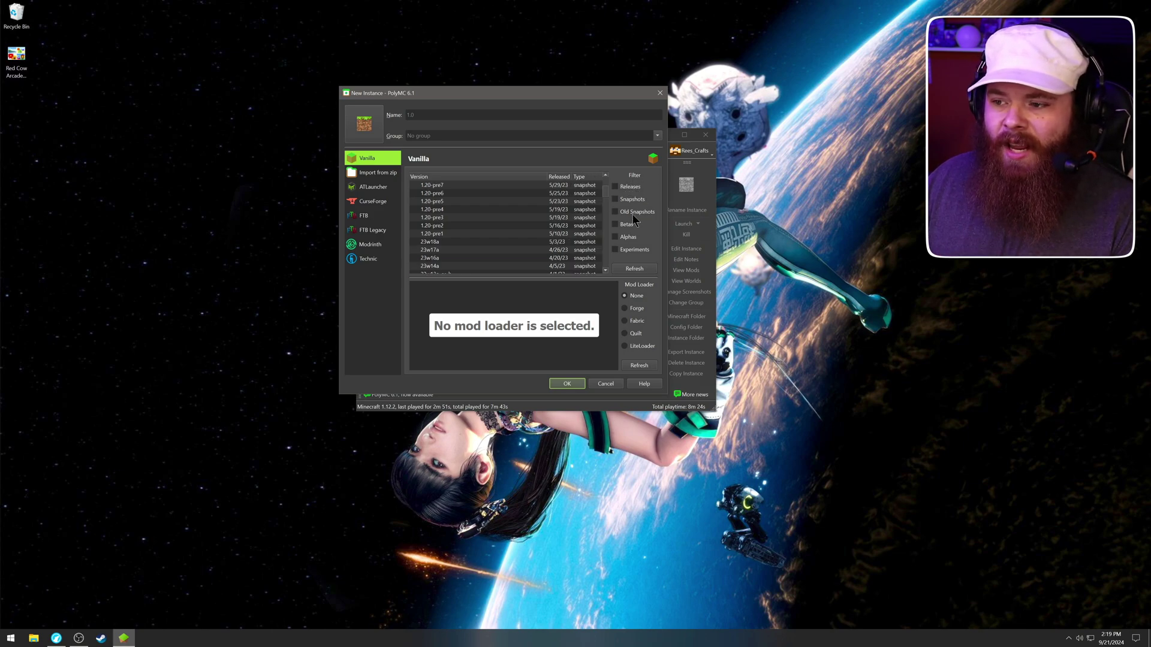
{"action": "left_click", "coordinate": [628, 237]}
{"action": "left_click", "coordinate": [628, 237]}
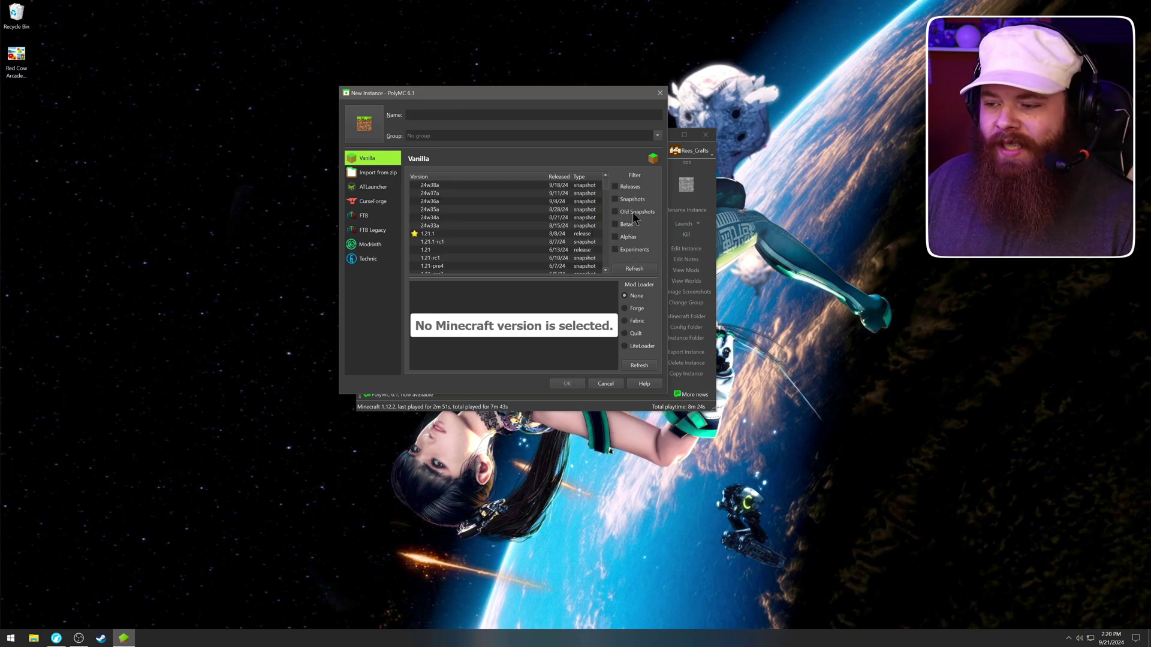
{"action": "left_click", "coordinate": [627, 249]}
{"action": "left_click_drag", "start_coordinate": [605, 203], "coordinate": [603, 243]}
{"action": "left_click", "coordinate": [621, 251]}
Filter the version list to Alphas and create an instance of the oldest version, rd-132211.
{"action": "left_click", "coordinate": [627, 237]}
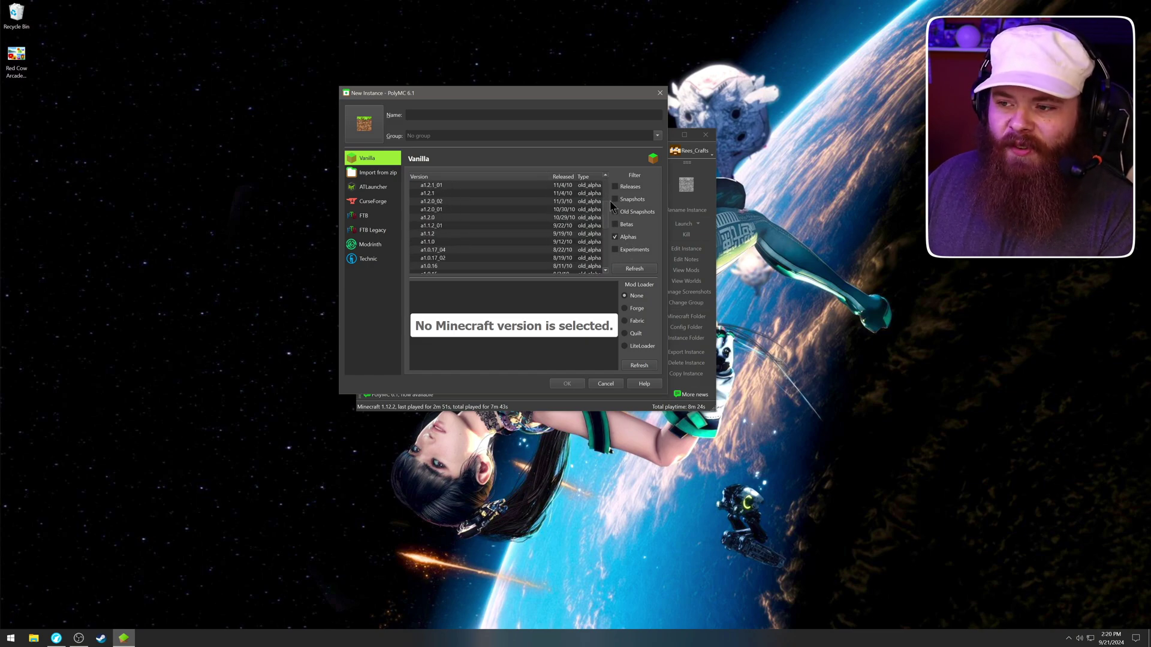
{"action": "left_click_drag", "start_coordinate": [605, 200], "coordinate": [602, 257]}
{"action": "left_click", "coordinate": [490, 266]}
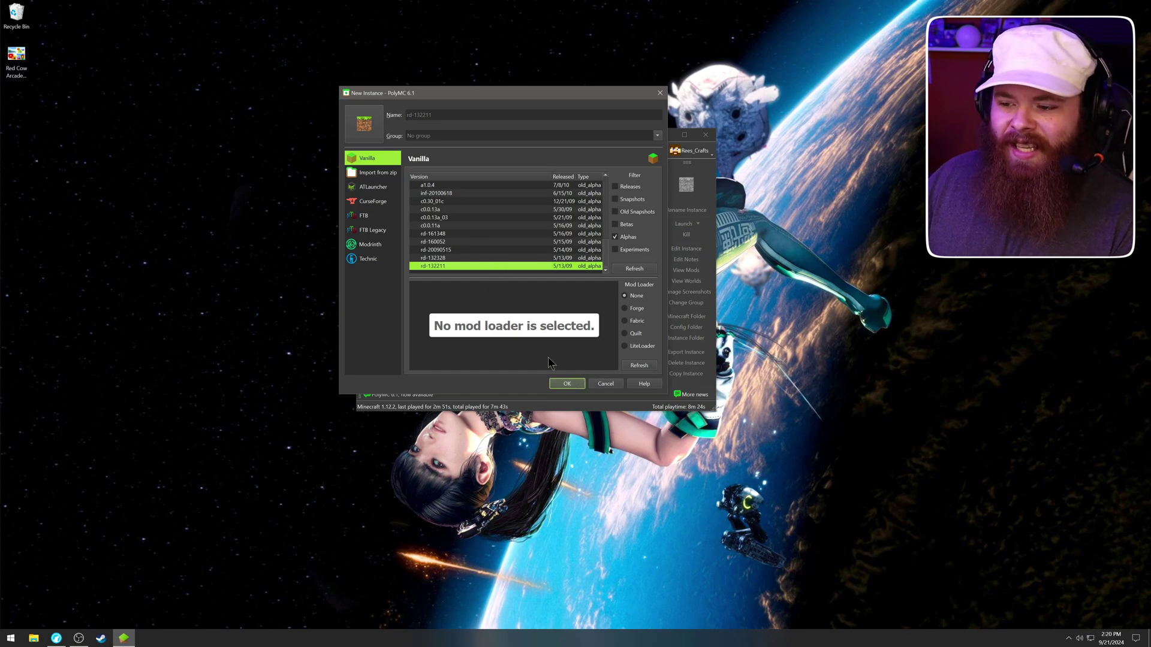
{"action": "left_click", "coordinate": [559, 385]}
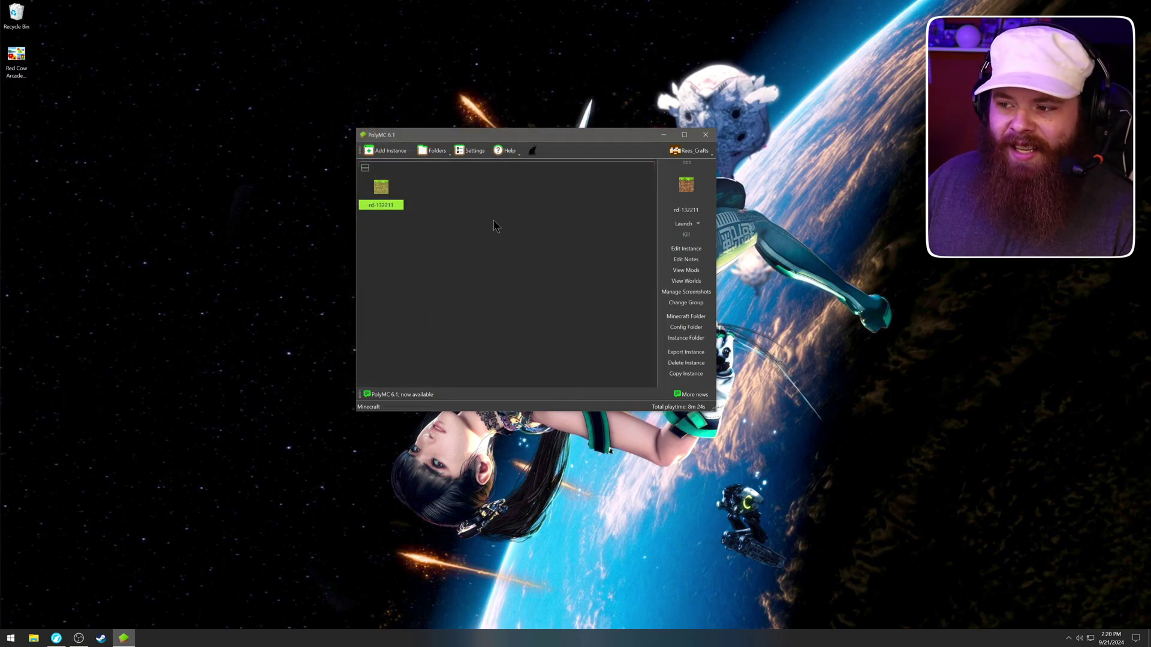
Launch the rd-132211 instance, try placing and breaking cobblestone blocks in its world, and leave the game.
{"action": "left_click", "coordinate": [682, 223]}
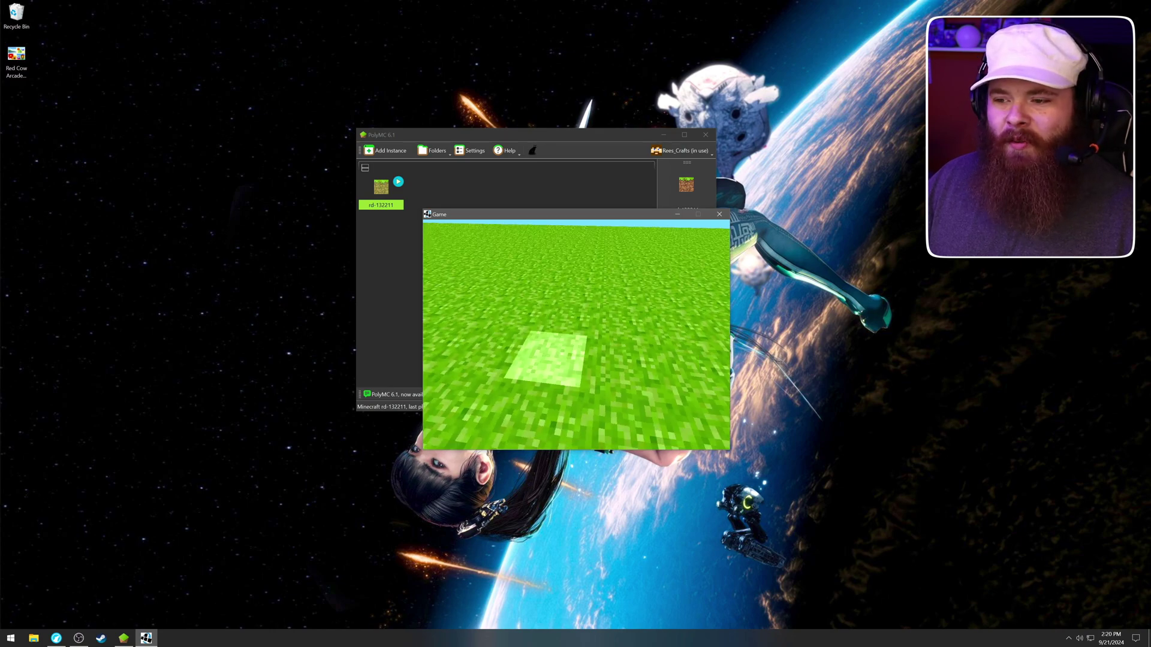
{"action": "left_click", "coordinate": [576, 334]}
{"action": "right_click", "coordinate": [576, 334]}
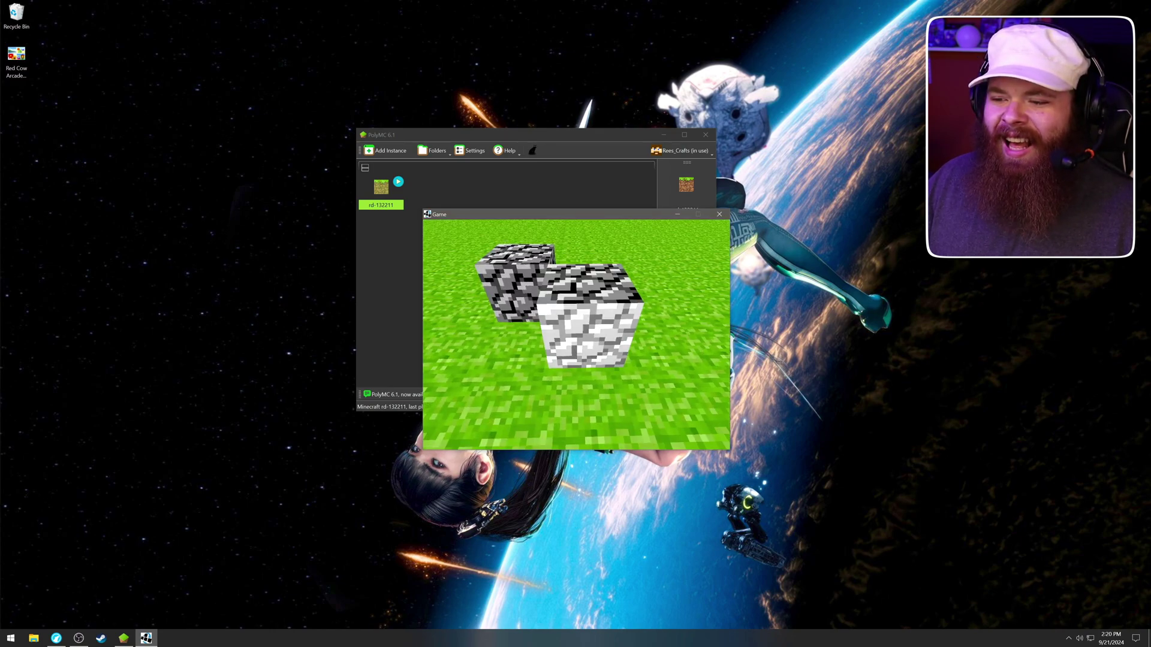
{"action": "left_click", "coordinate": [577, 334]}
{"action": "left_click", "coordinate": [576, 335]}
{"action": "right_click", "coordinate": [577, 335]}
{"action": "key", "text": "s"}
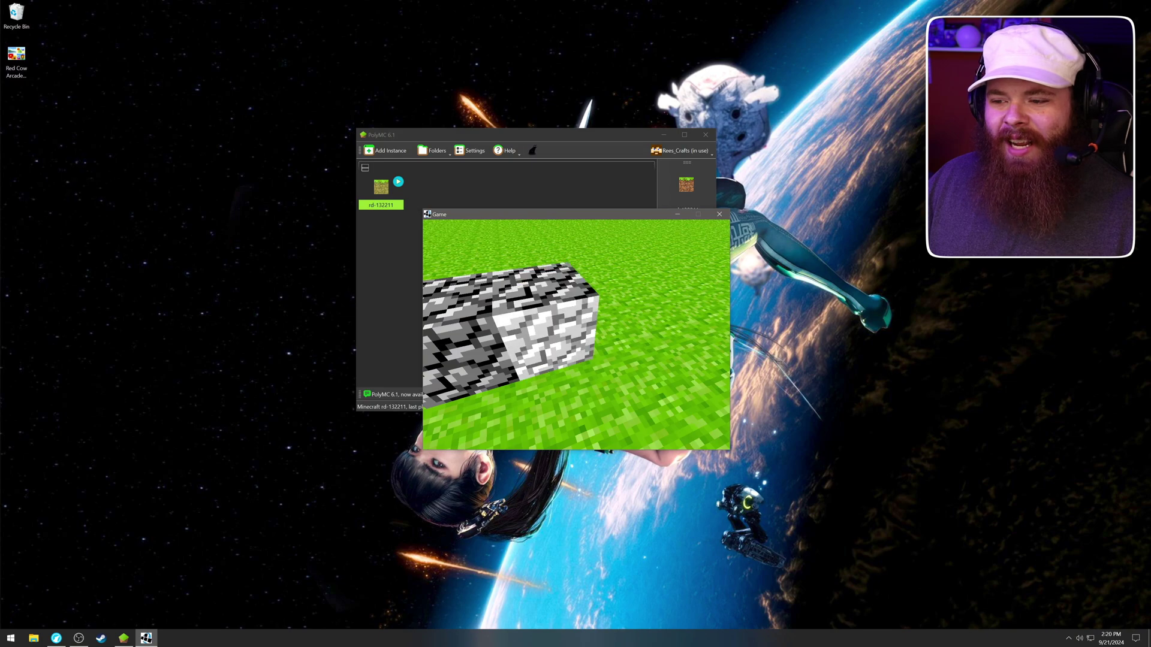
{"action": "left_click", "coordinate": [576, 334]}
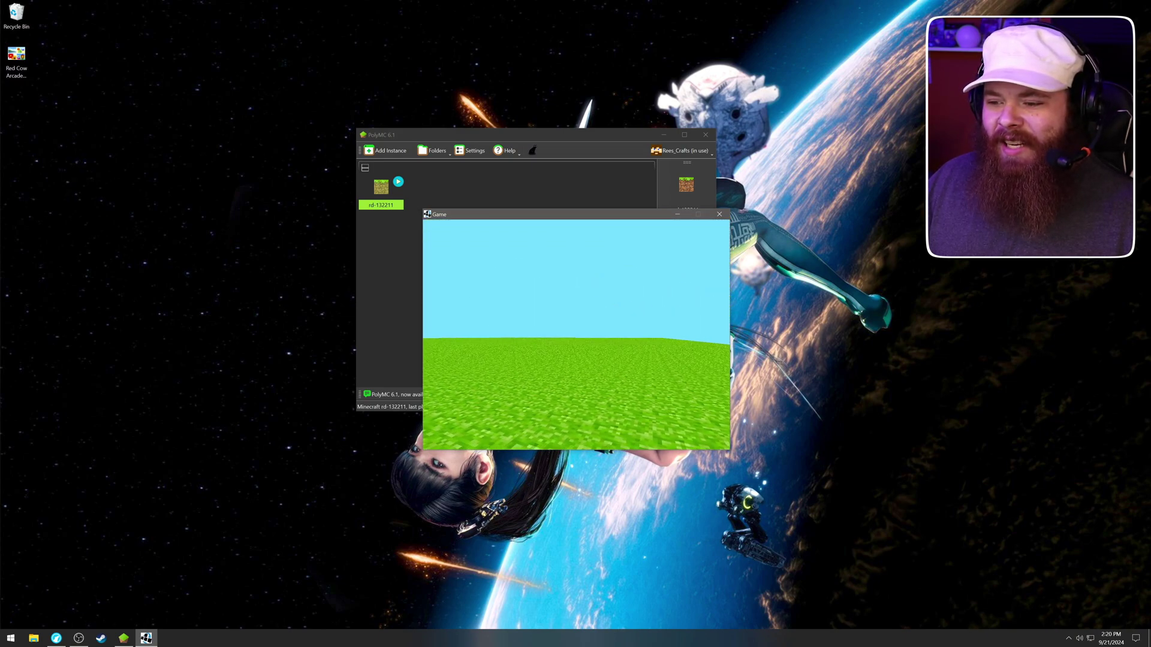
{"action": "key", "text": "Escape"}
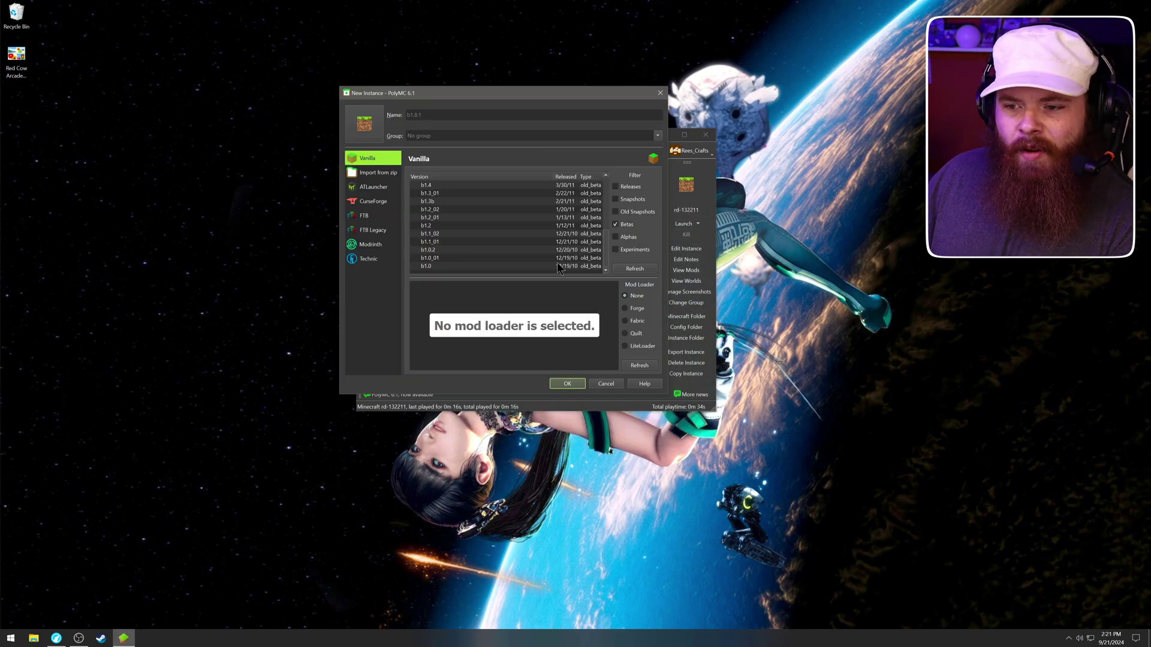
Create an instance of the oldest beta version, b1.0, and launch it.
{"action": "left_click", "coordinate": [557, 266]}
{"action": "left_click", "coordinate": [556, 383]}
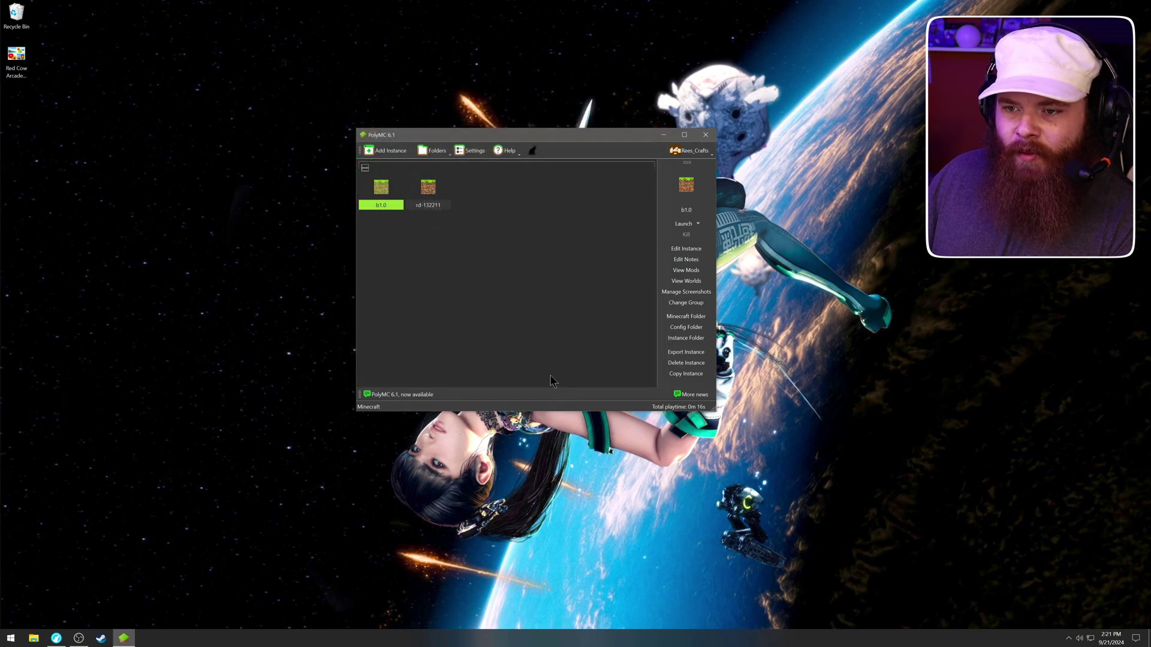
{"action": "left_click", "coordinate": [683, 224]}
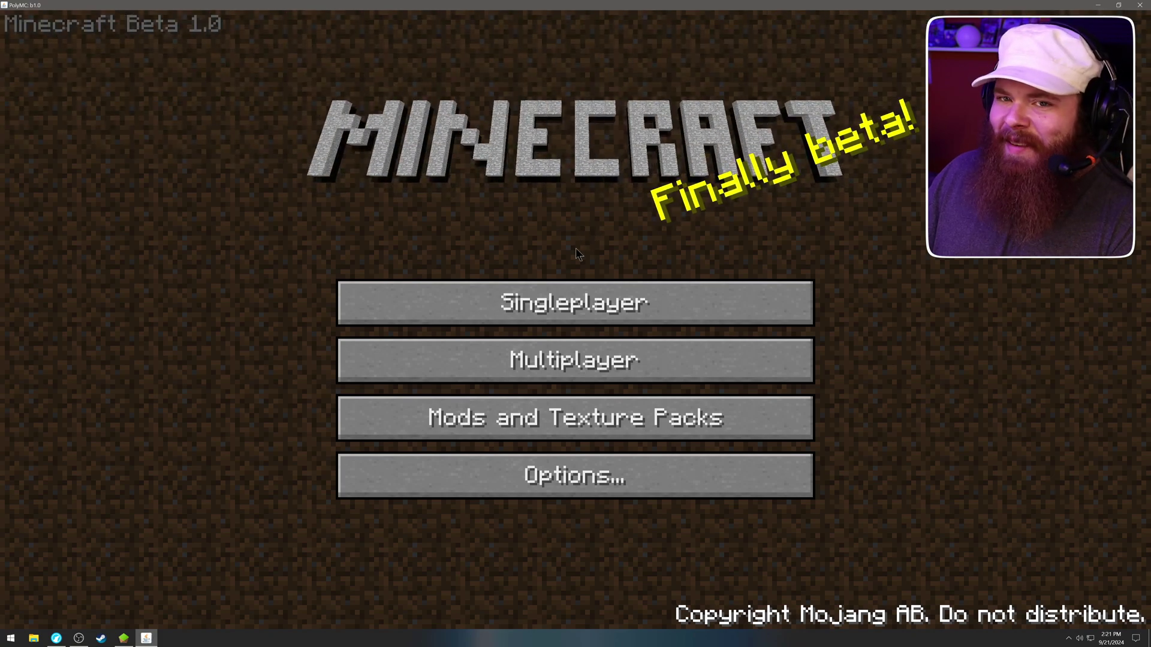
Generate a singleplayer world in the first empty slot and explore it, toggling the fog distance.
{"action": "left_click", "coordinate": [550, 287]}
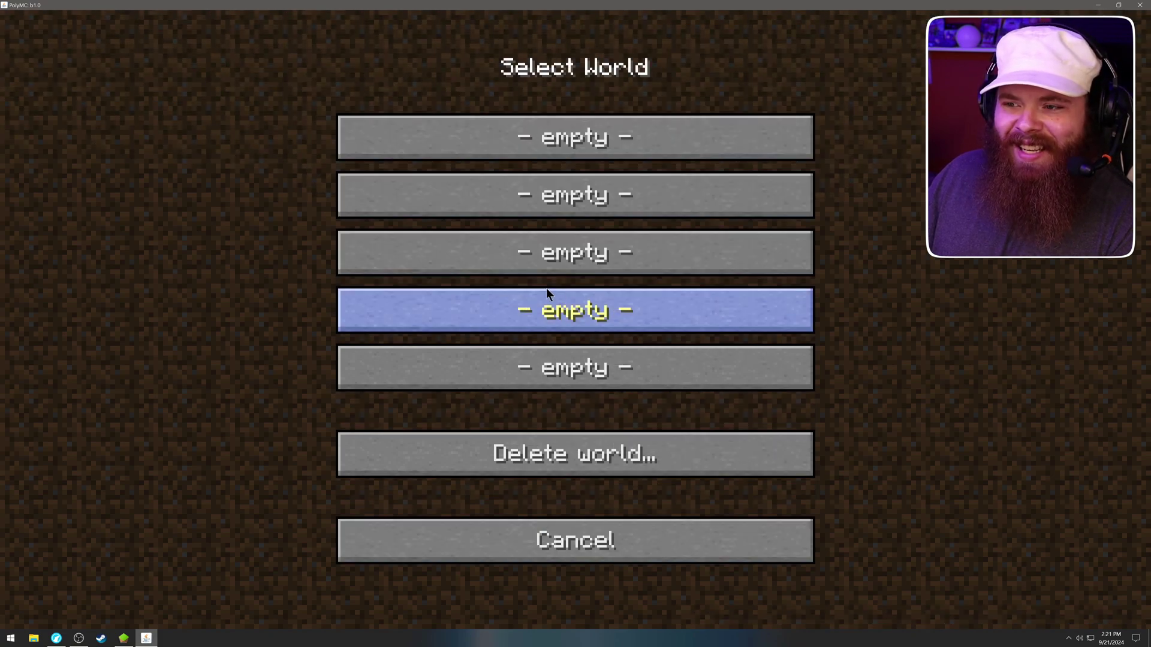
{"action": "left_click", "coordinate": [552, 149]}
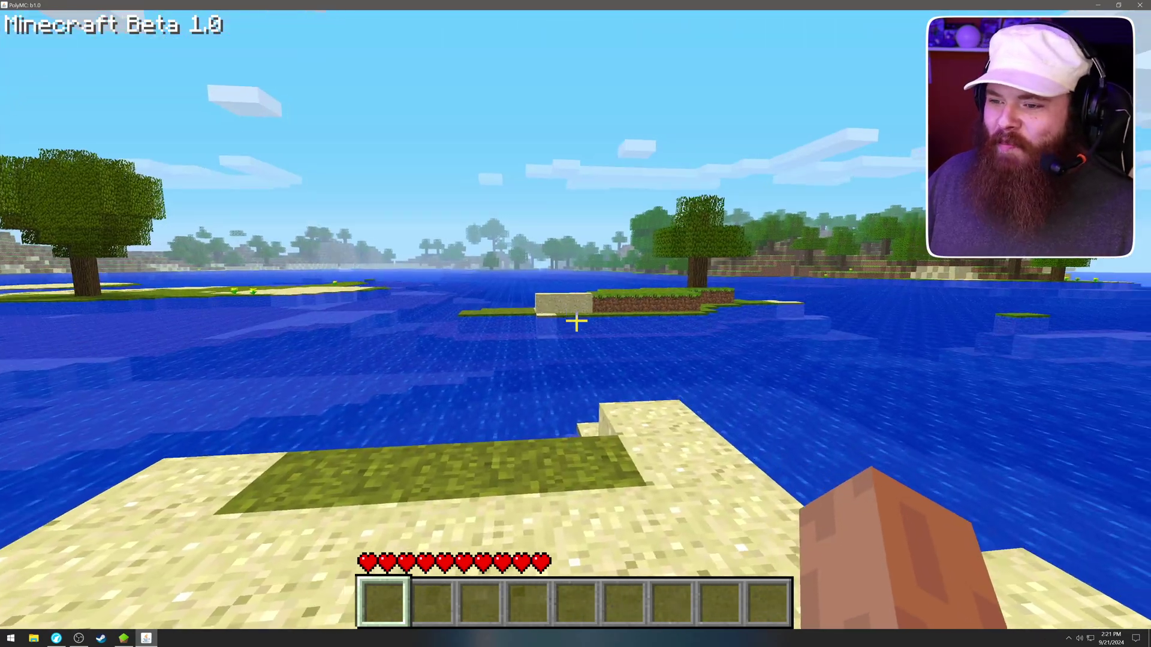
{"action": "key", "text": "w"}
{"action": "key", "text": "w"}
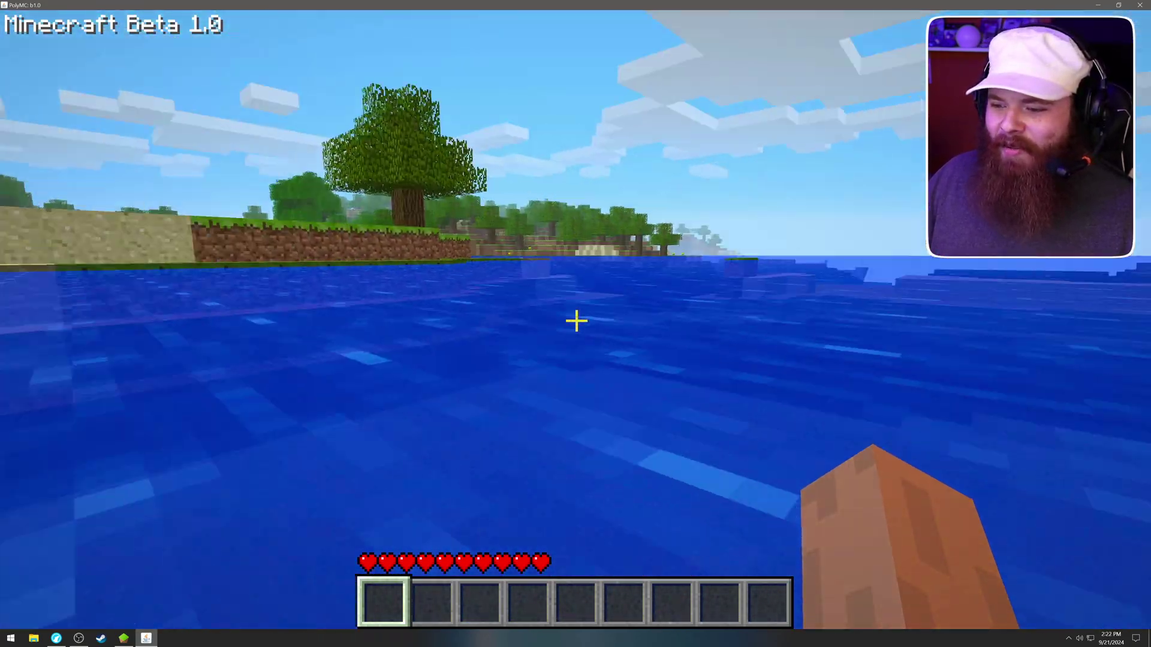
{"action": "key", "text": "w"}
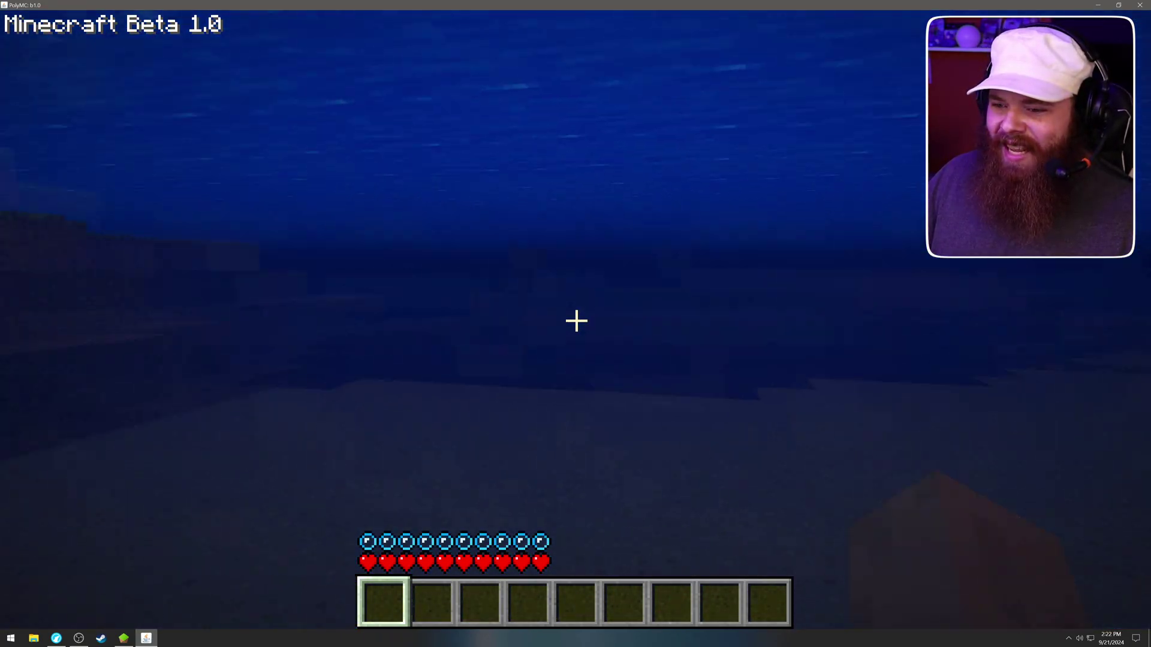
{"action": "key", "text": "space"}
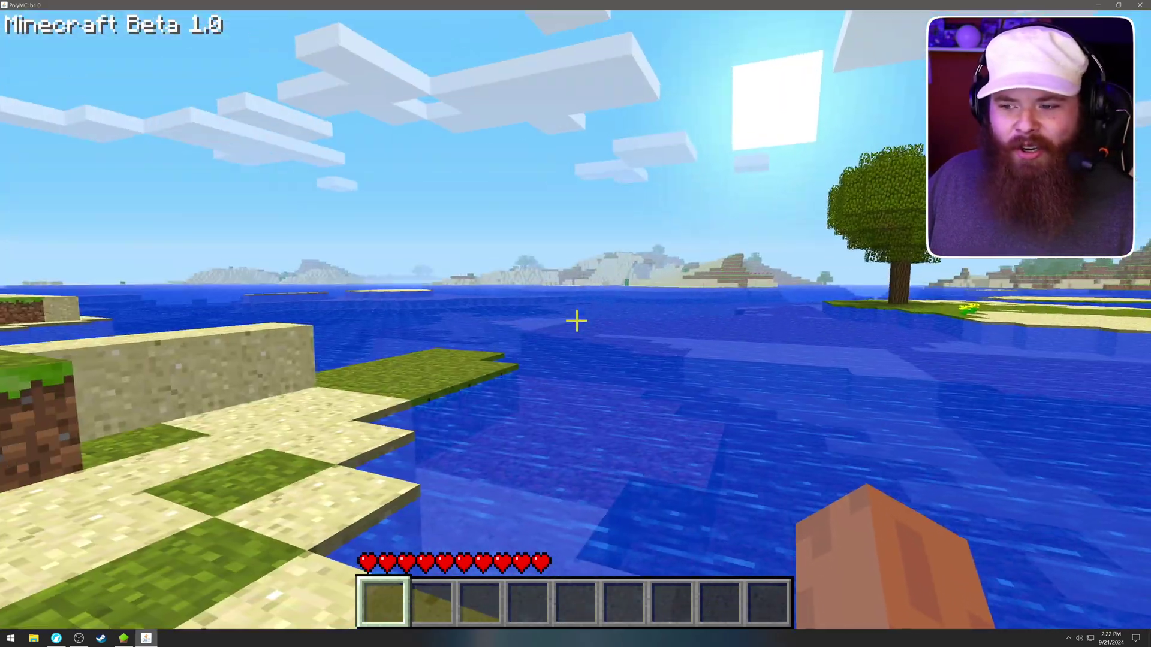
{"action": "key", "text": "f"}
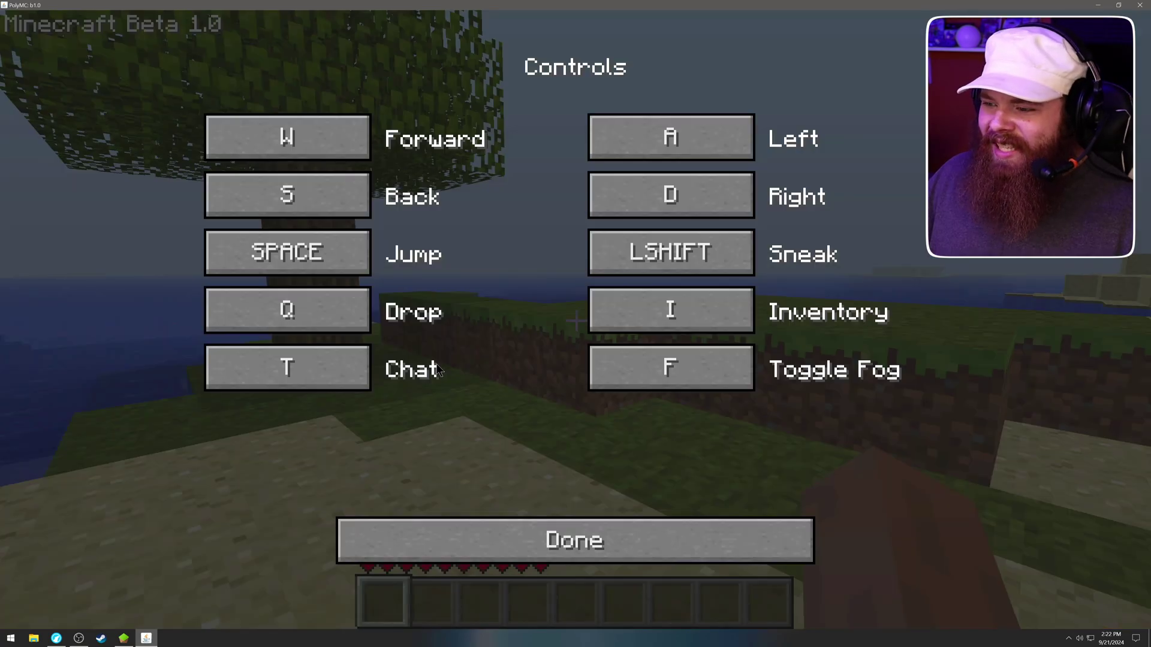
Rebind the Inventory control to E and check that it opens the inventory in the world.
{"action": "left_click", "coordinate": [655, 323]}
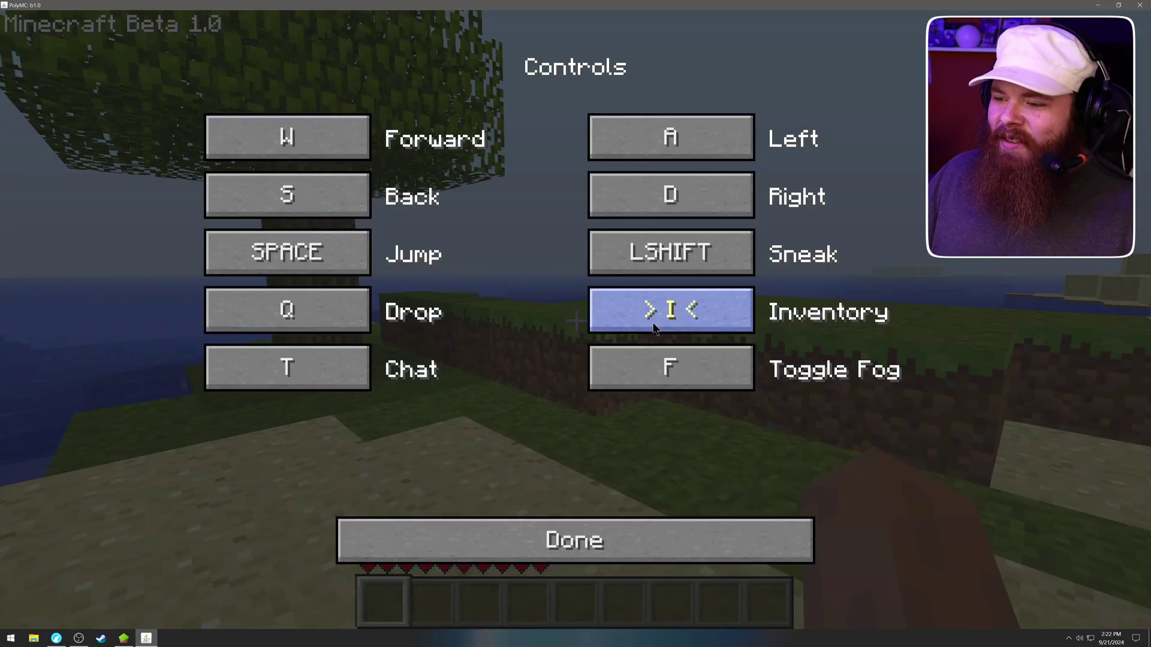
{"action": "key", "text": "e"}
{"action": "left_click", "coordinate": [571, 526]}
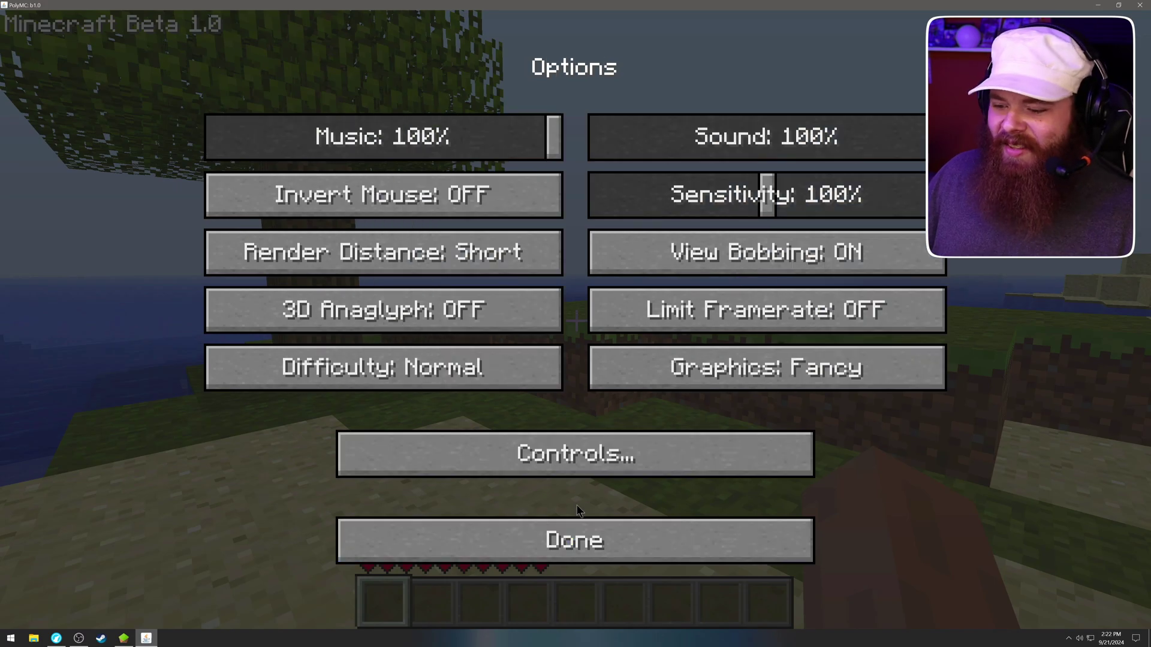
{"action": "left_click", "coordinate": [570, 538]}
{"action": "key", "text": "Escape"}
{"action": "key", "text": "e"}
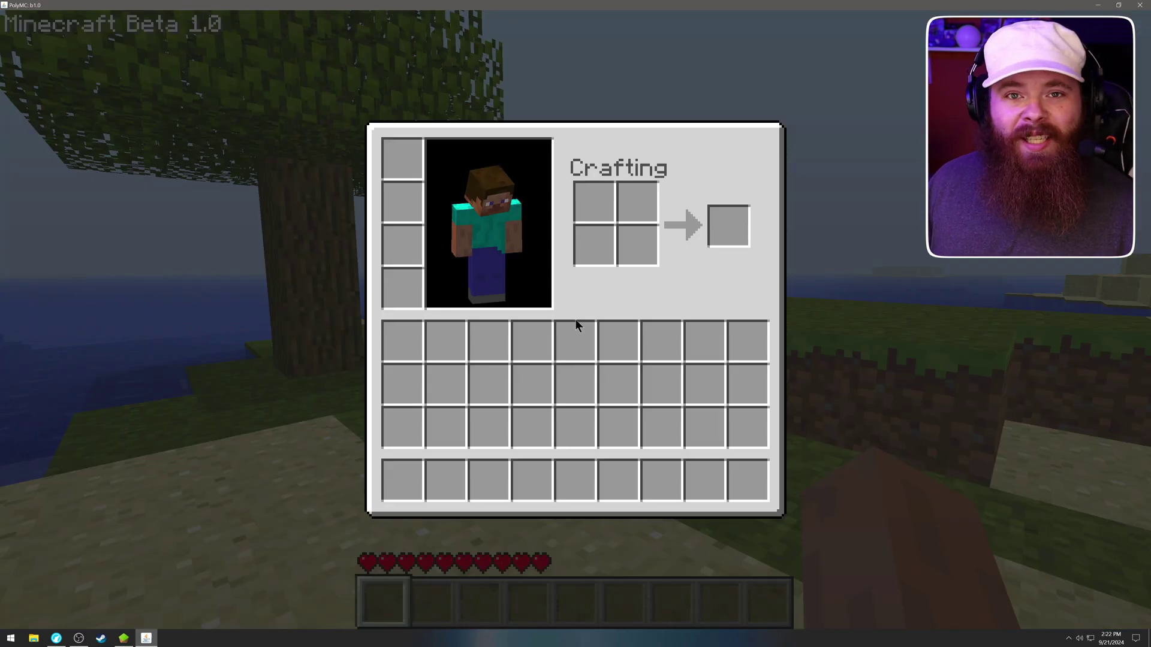
{"action": "key", "text": "e"}
Set the game's Render Distance to Far and return to the world.
{"action": "key", "text": "w"}
{"action": "key", "text": "space"}
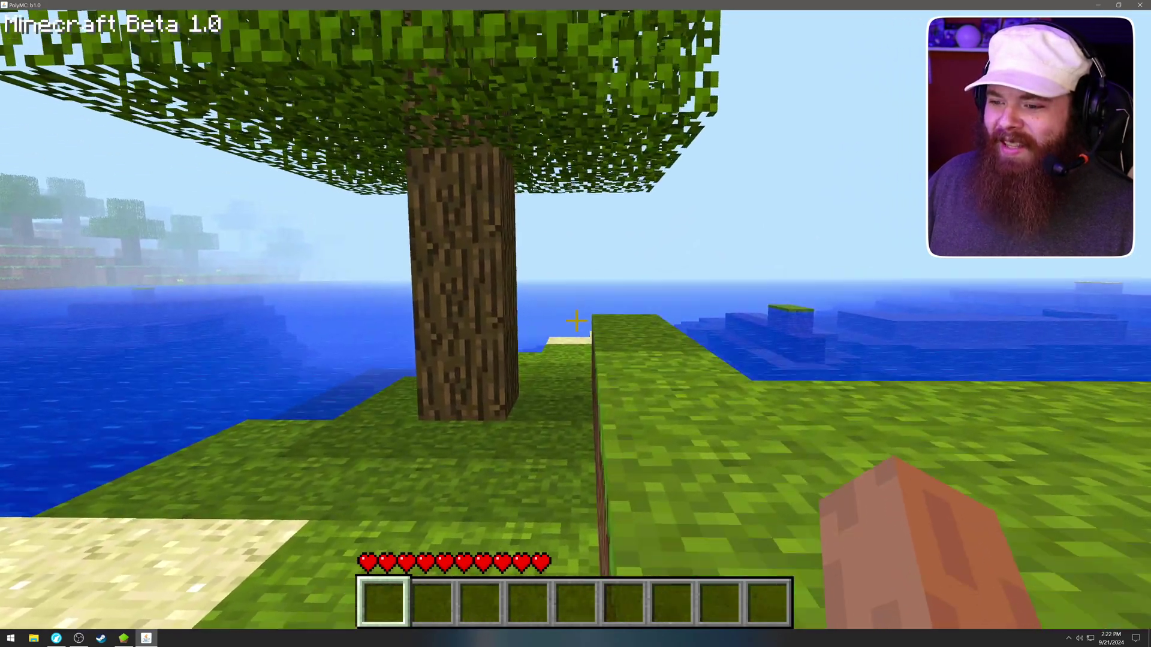
{"action": "mouse_move", "coordinate": [576, 320]}
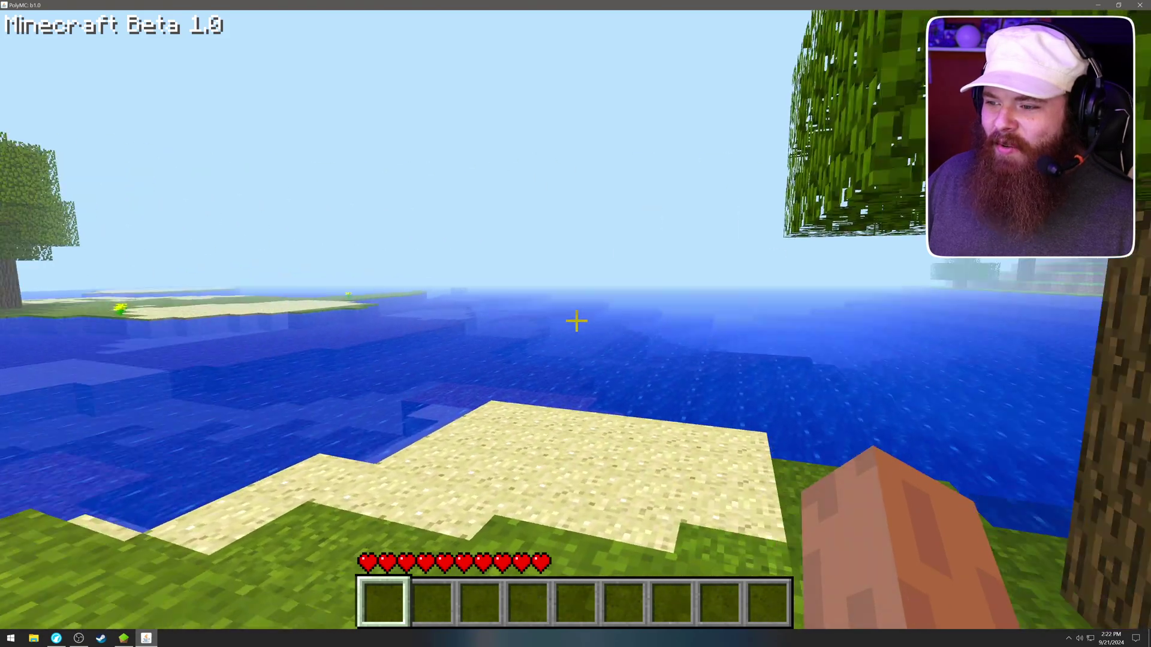
{"action": "key", "text": "Escape"}
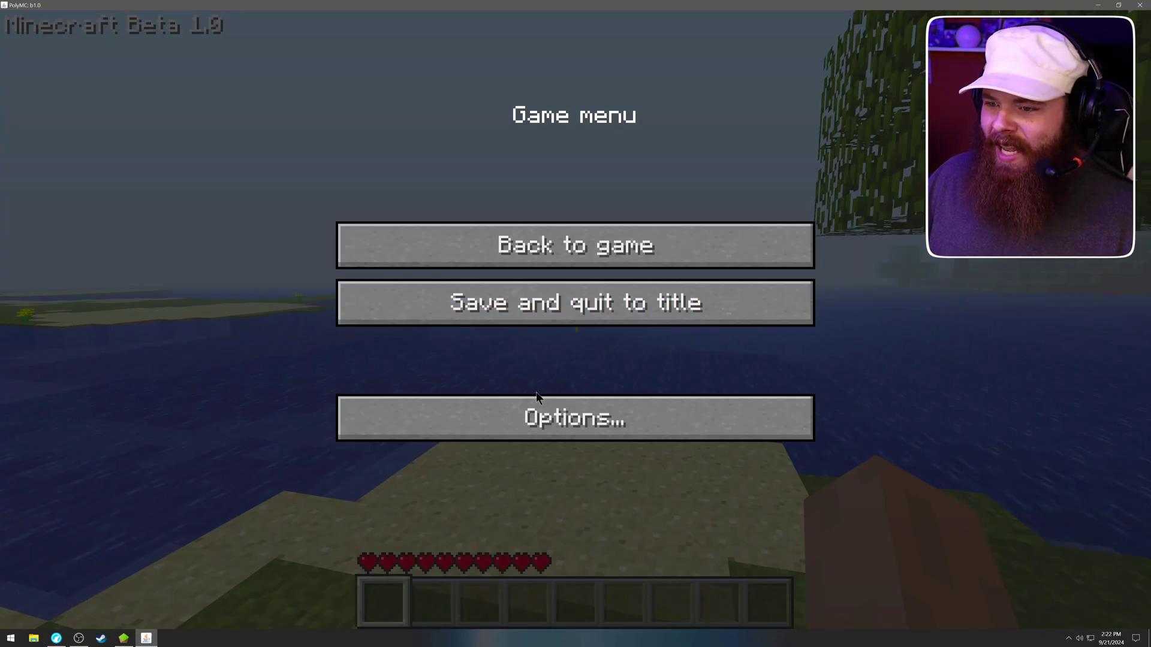
{"action": "left_click", "coordinate": [539, 413]}
{"action": "left_click", "coordinate": [399, 252]}
{"action": "left_click", "coordinate": [399, 252]}
{"action": "left_click", "coordinate": [399, 251]}
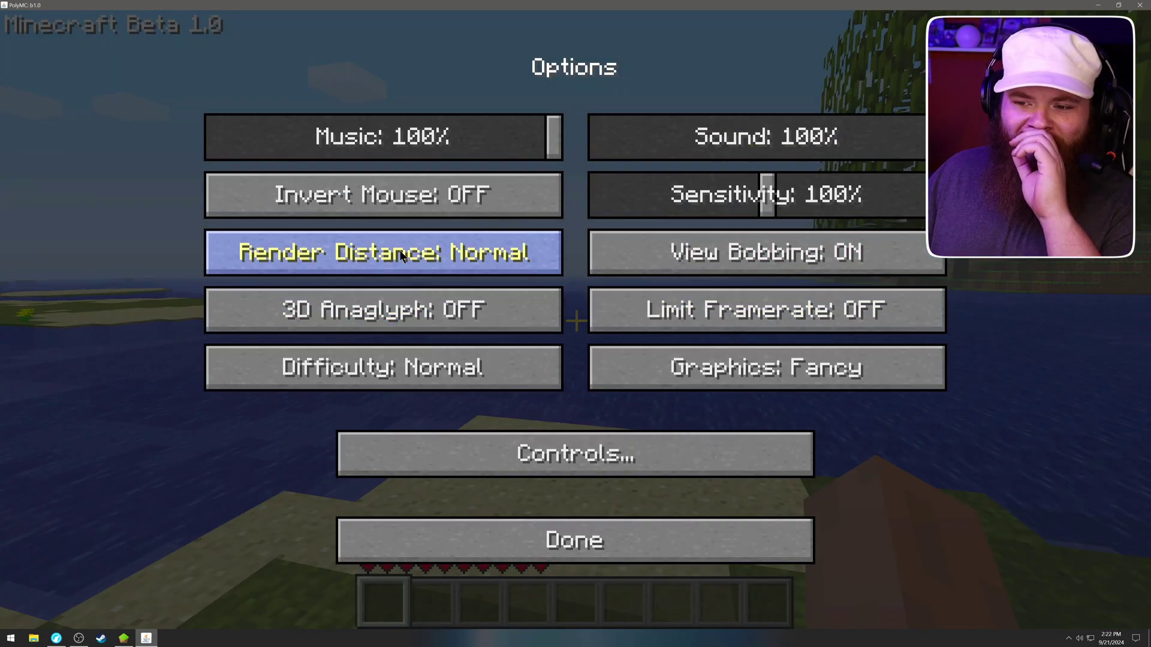
{"action": "left_click", "coordinate": [399, 252]}
{"action": "left_click", "coordinate": [399, 252]}
{"action": "left_click", "coordinate": [399, 252]}
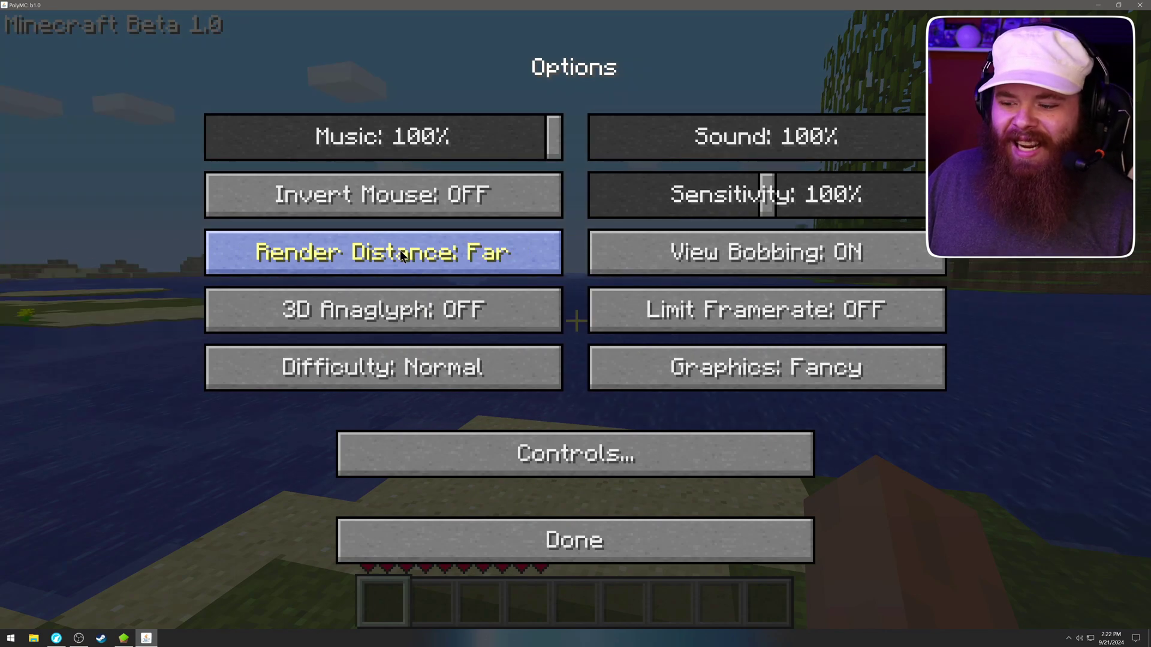
{"action": "left_click", "coordinate": [617, 552]}
{"action": "left_click", "coordinate": [562, 252]}
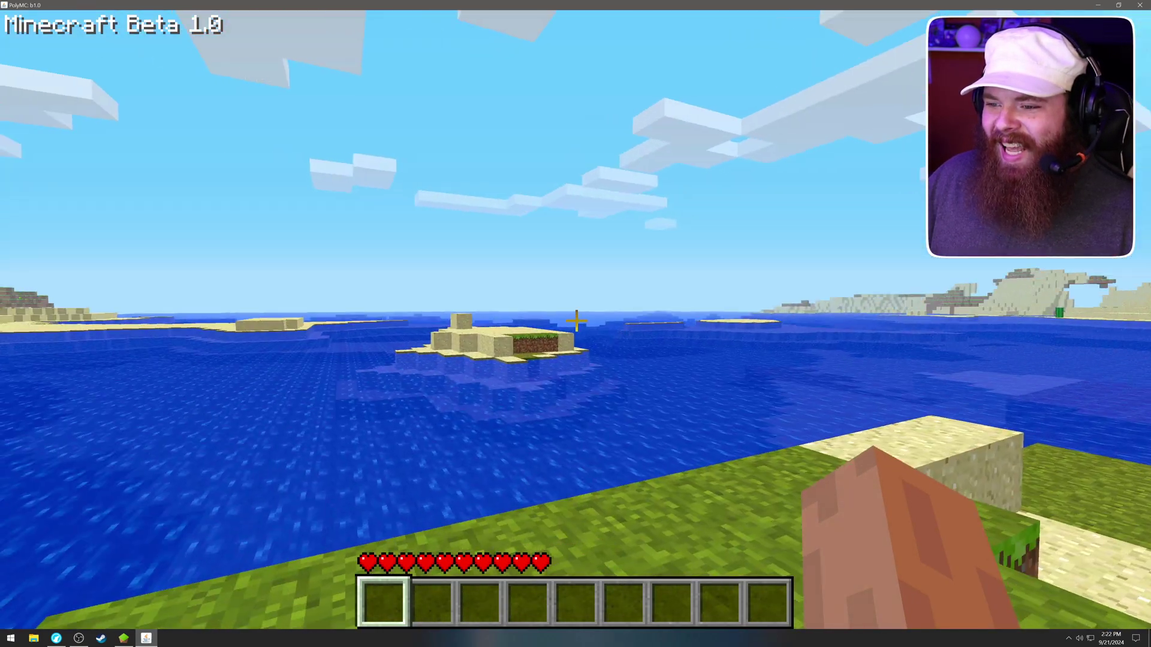
Look around the island at the new render distance, and save and quit to the title screen.
{"action": "key", "text": "w"}
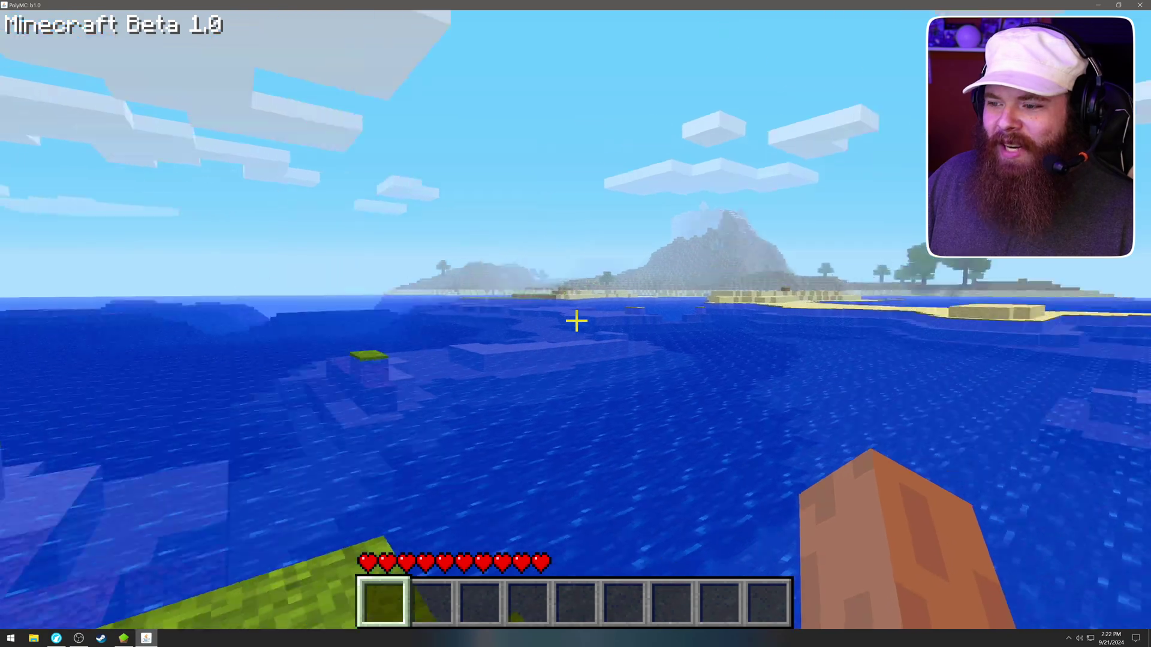
{"action": "key", "text": "w"}
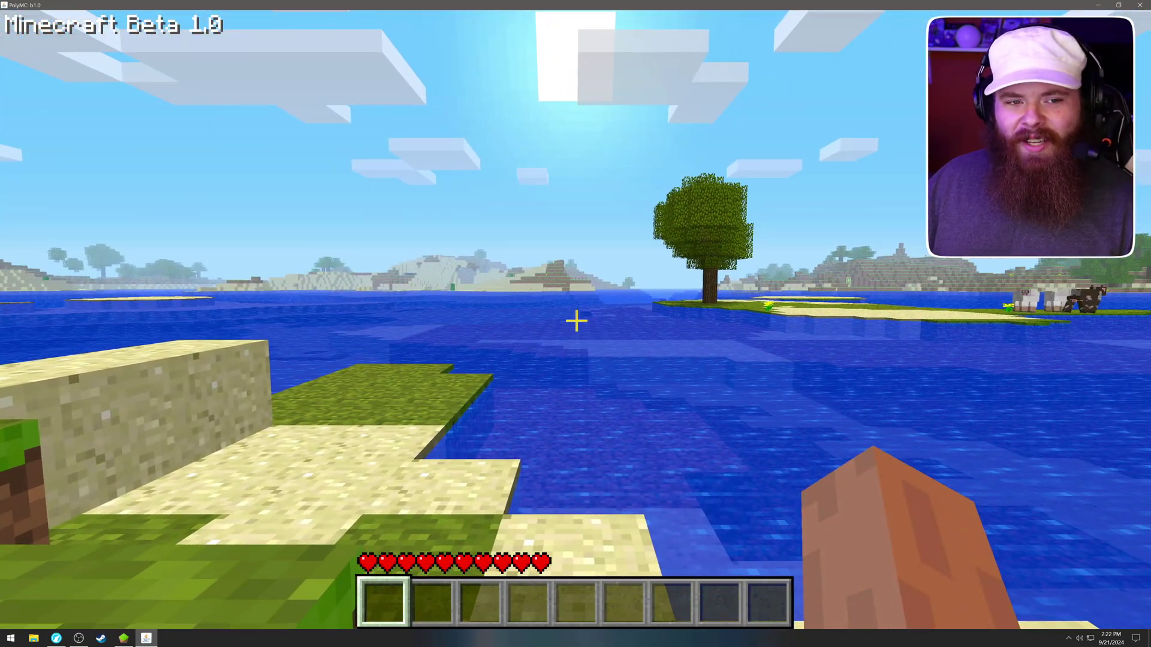
{"action": "key", "text": "Escape"}
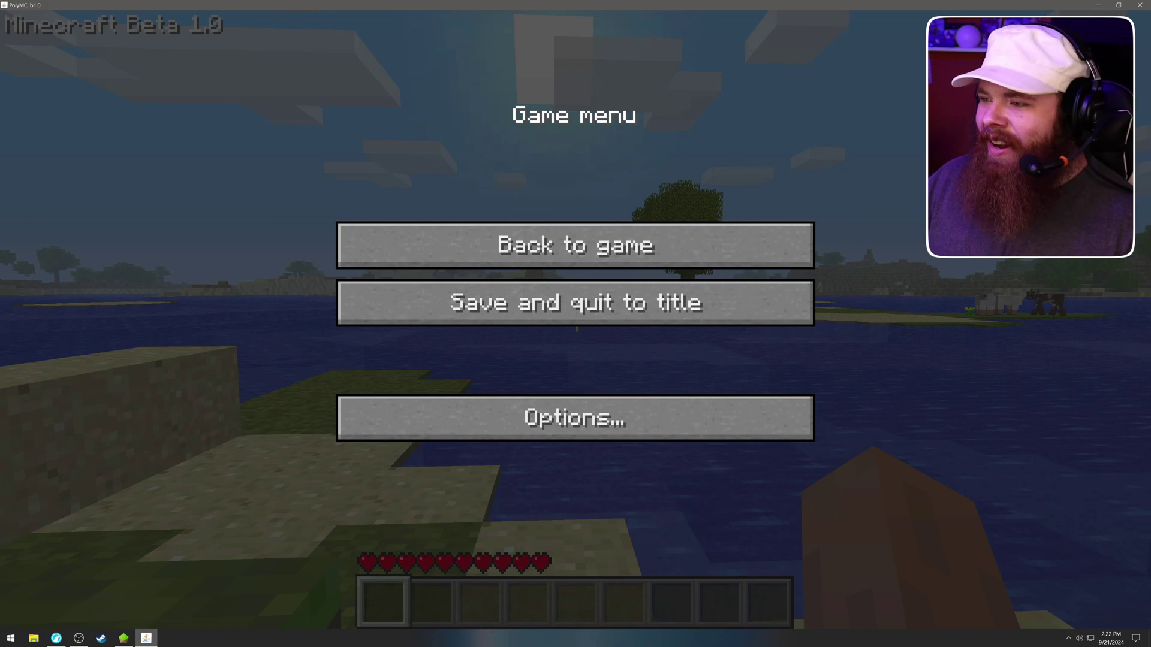
{"action": "left_click", "coordinate": [649, 315]}
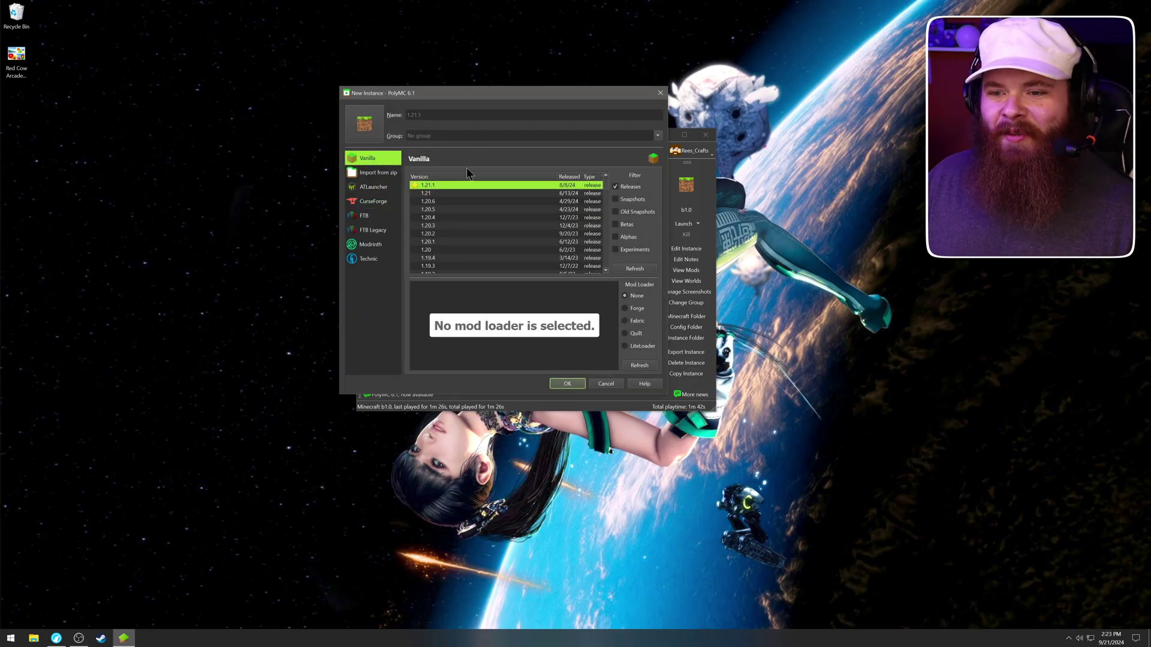
Look at the zip import option and browse ATLauncher modpacks such as Sky Factory 4 and All The Fabric 5.
{"action": "left_click", "coordinate": [384, 175]}
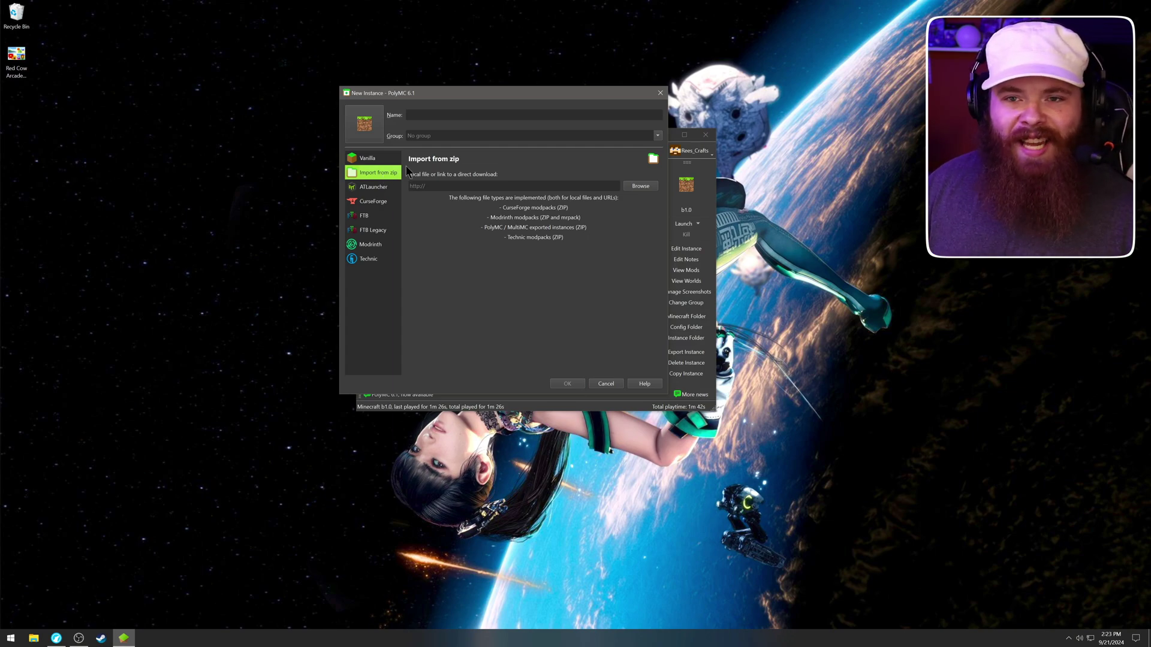
{"action": "left_click", "coordinate": [384, 190]}
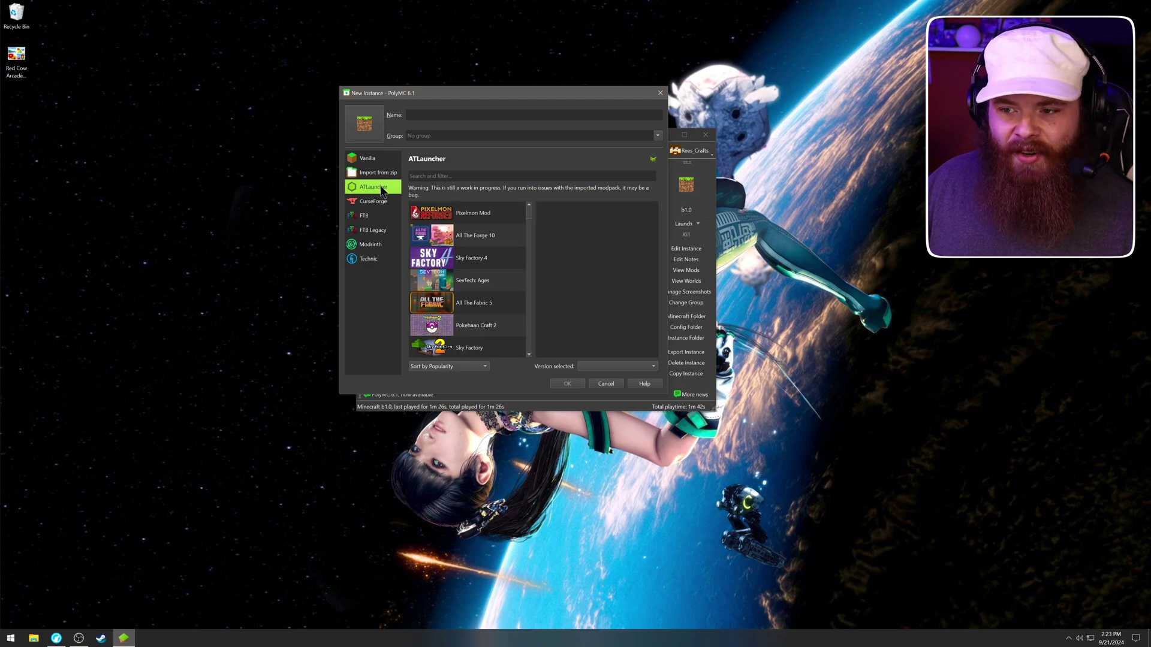
{"action": "left_click", "coordinate": [498, 212]}
{"action": "left_click", "coordinate": [501, 259]}
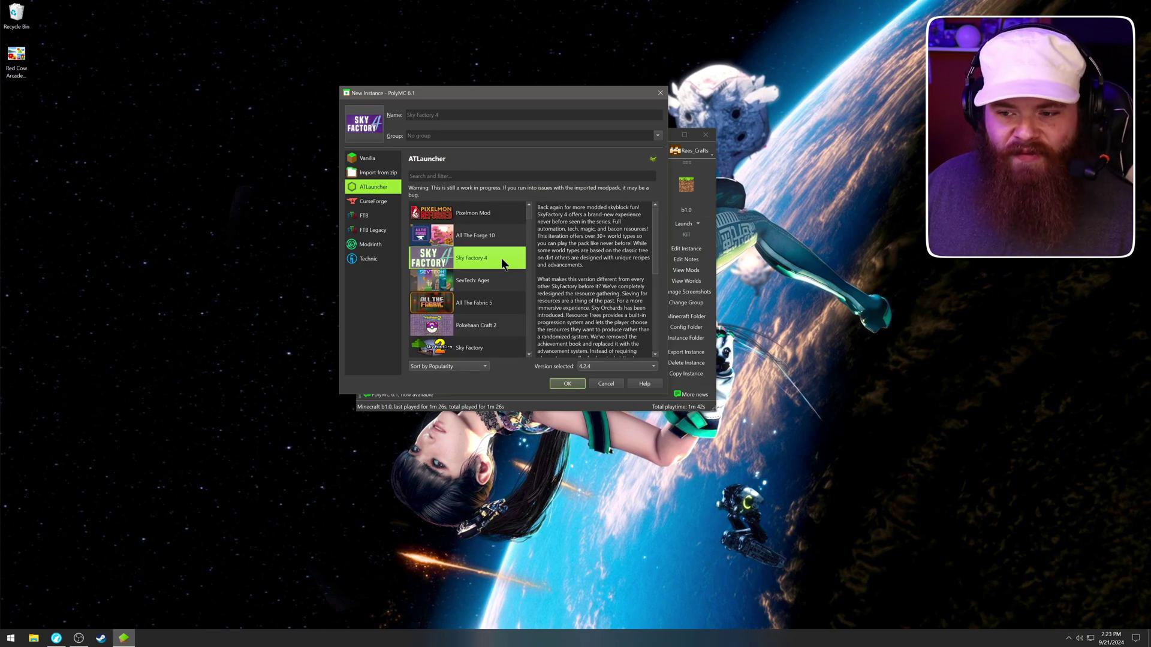
{"action": "left_click", "coordinate": [493, 278]}
{"action": "left_click", "coordinate": [491, 309]}
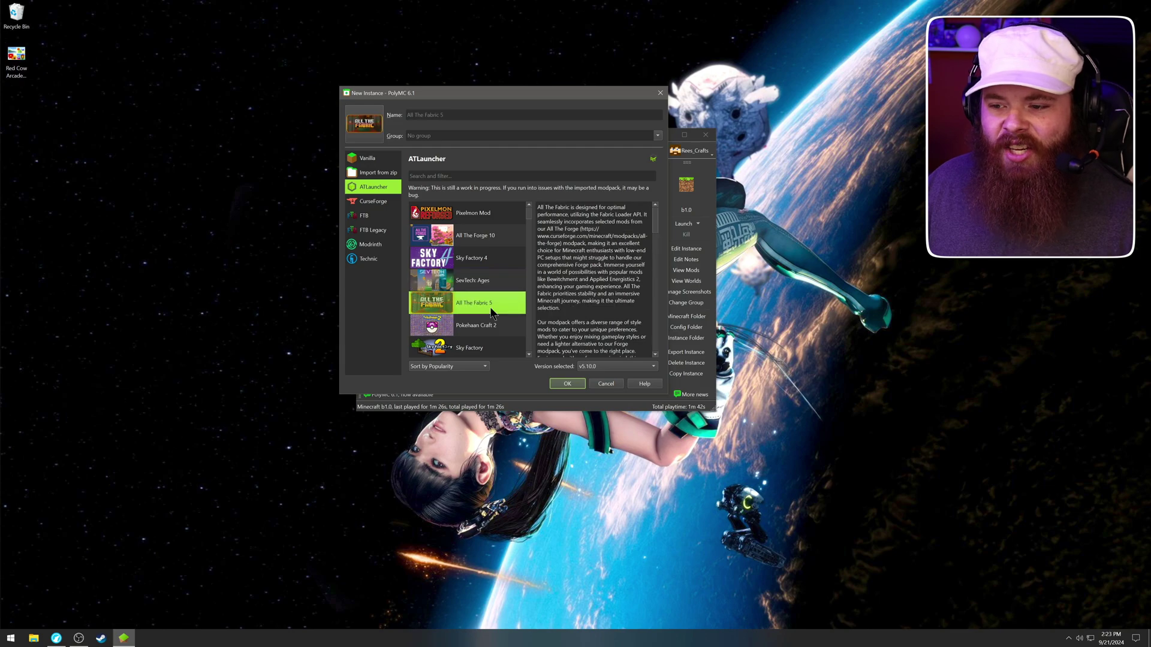
{"action": "left_click_drag", "start_coordinate": [493, 309], "coordinate": [487, 286]}
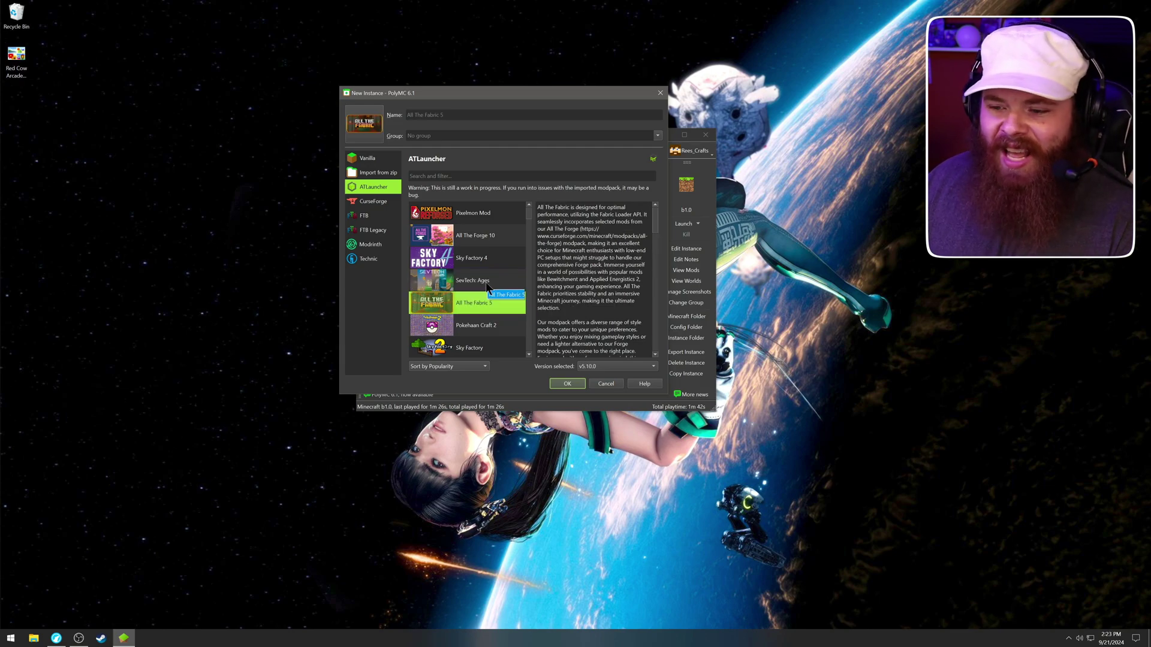
Look through the CurseForge, FTB, FTB Legacy and Modrinth modpack sources for the new instance.
{"action": "left_click", "coordinate": [373, 201]}
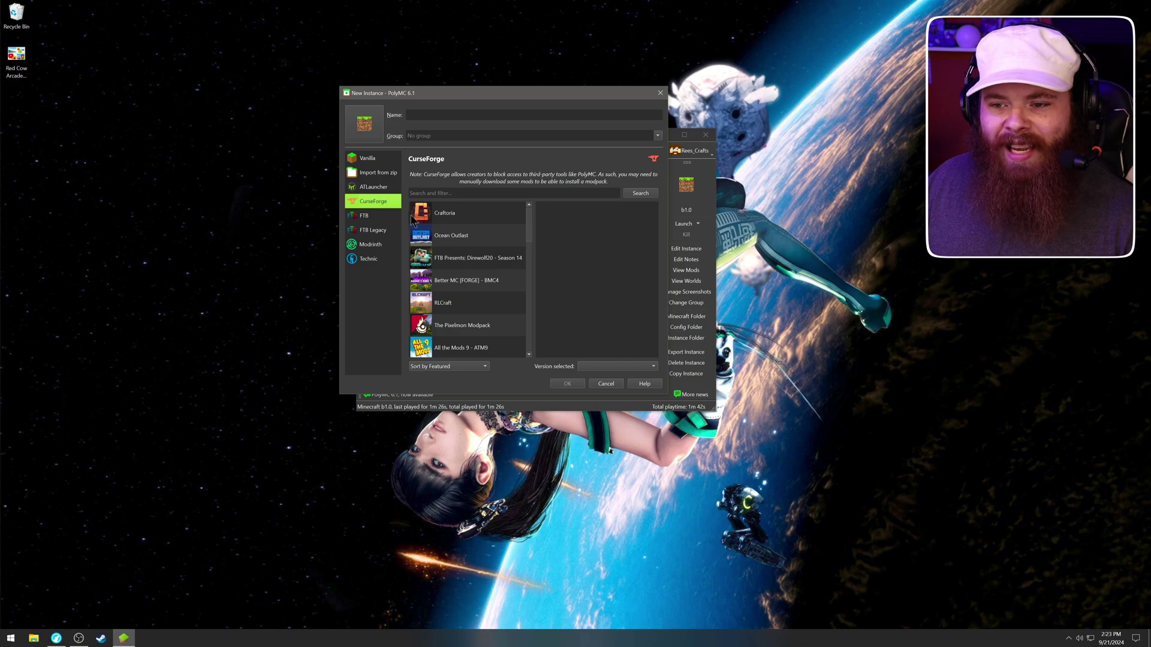
{"action": "left_click", "coordinate": [379, 215]}
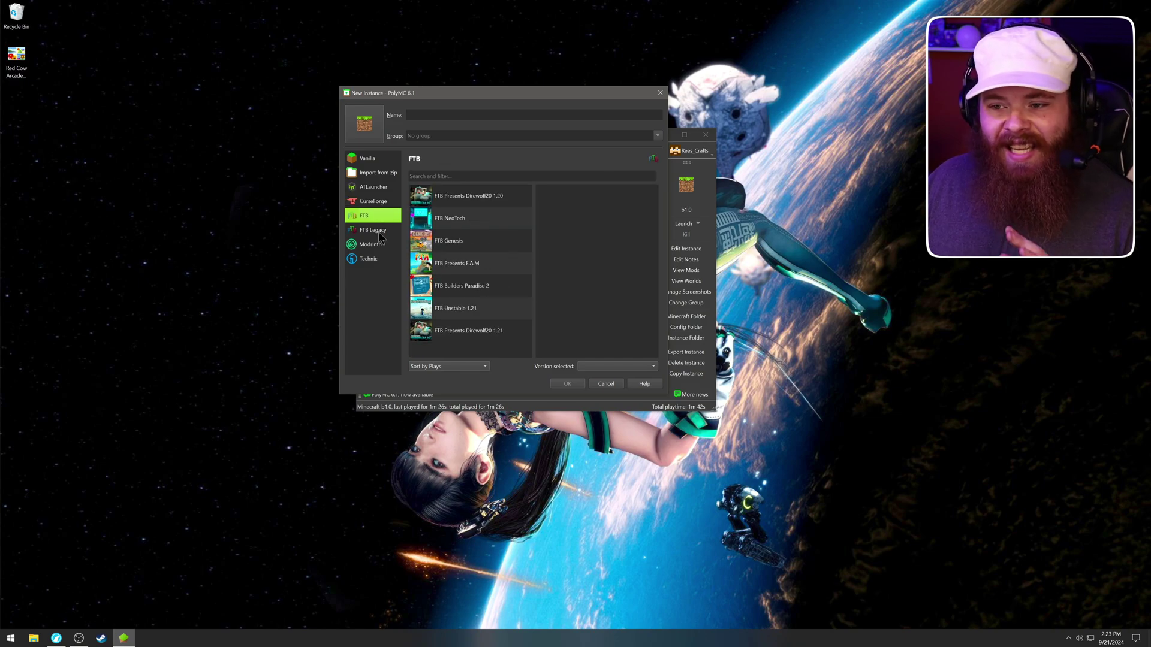
{"action": "left_click", "coordinate": [377, 232]}
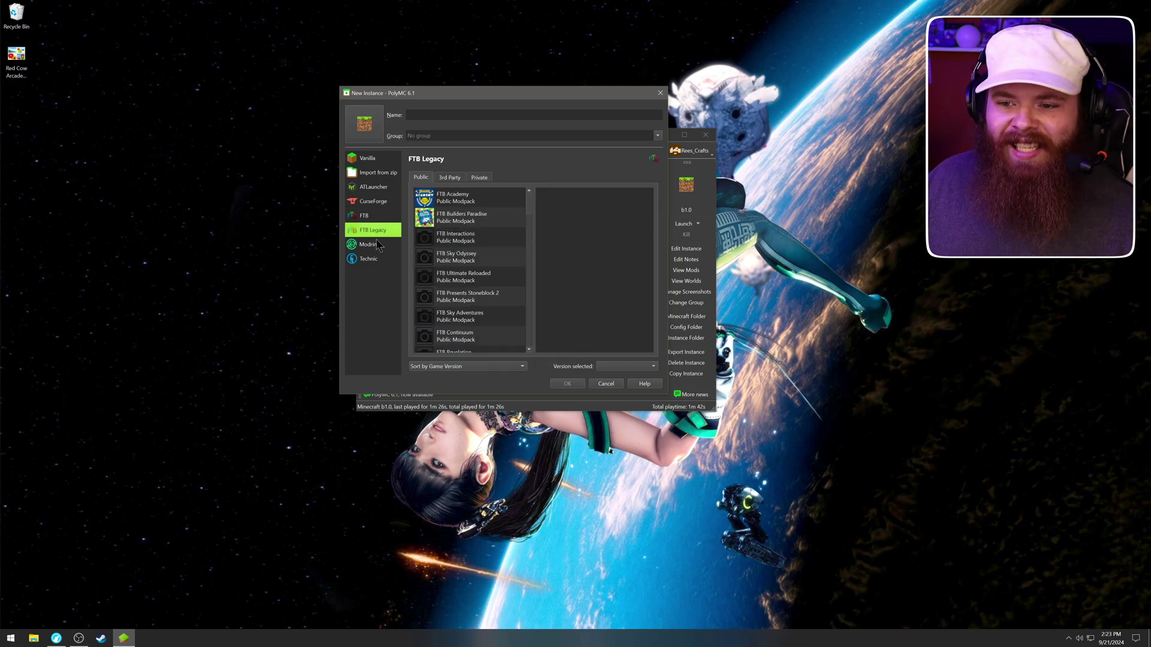
{"action": "left_click", "coordinate": [378, 246]}
Search the Technic modpacks for "tekkit smp" and create an instance of Tekkit SMP version 1.0.1.
{"action": "left_click", "coordinate": [379, 256]}
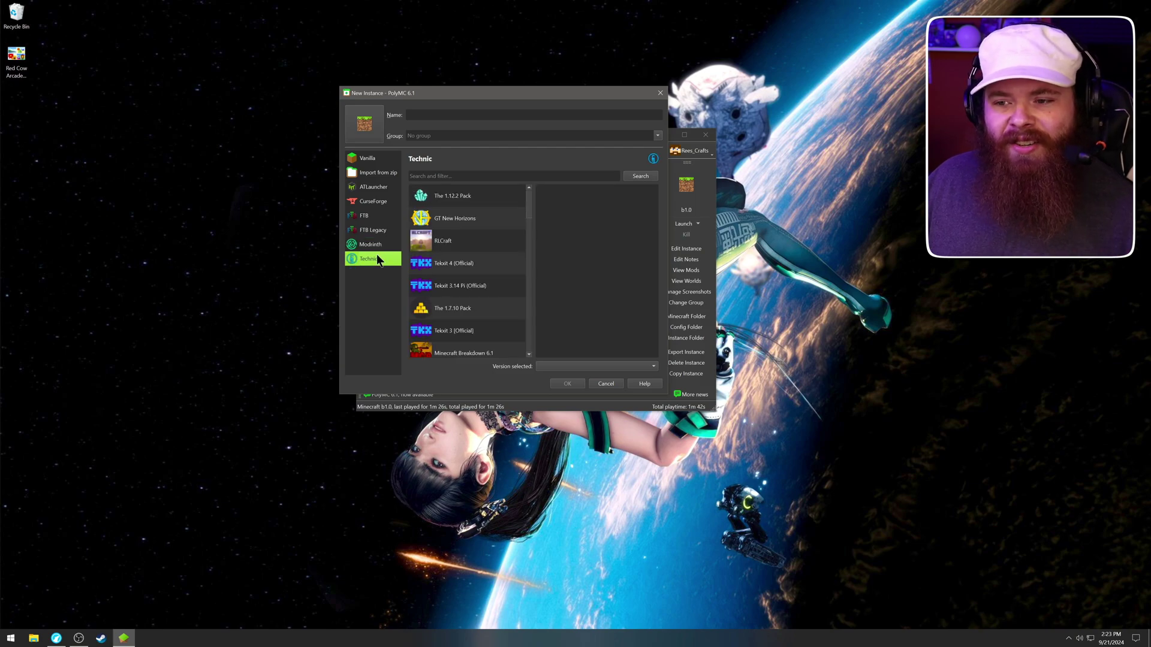
{"action": "left_click", "coordinate": [487, 174]}
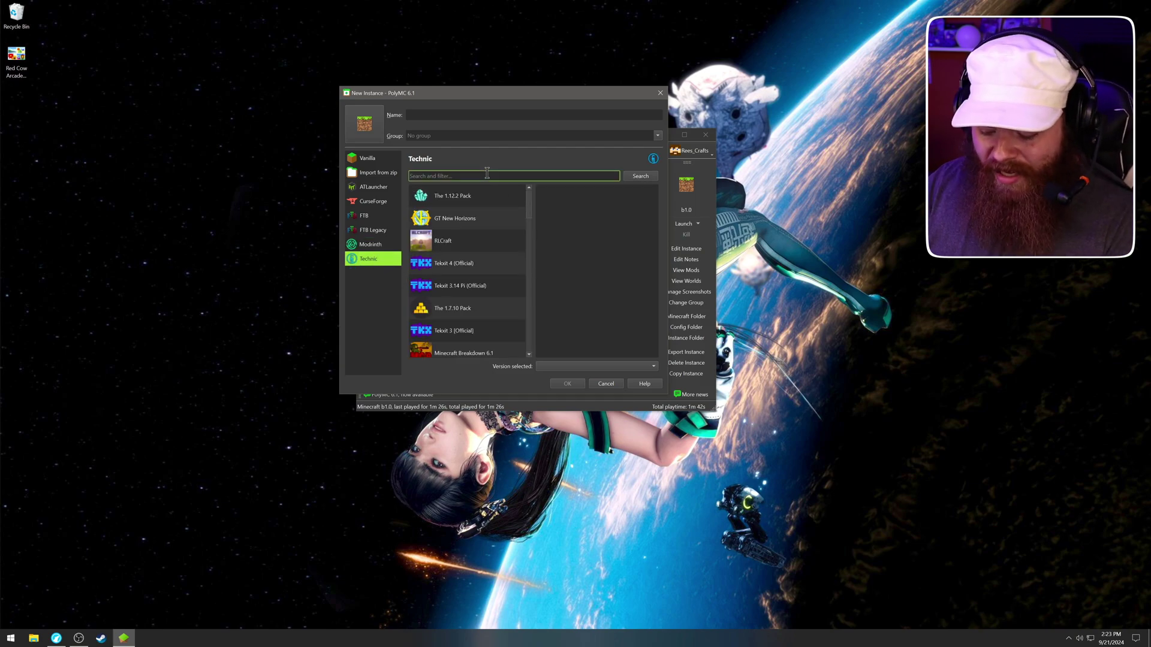
{"action": "type", "text": "tekkit smp"}
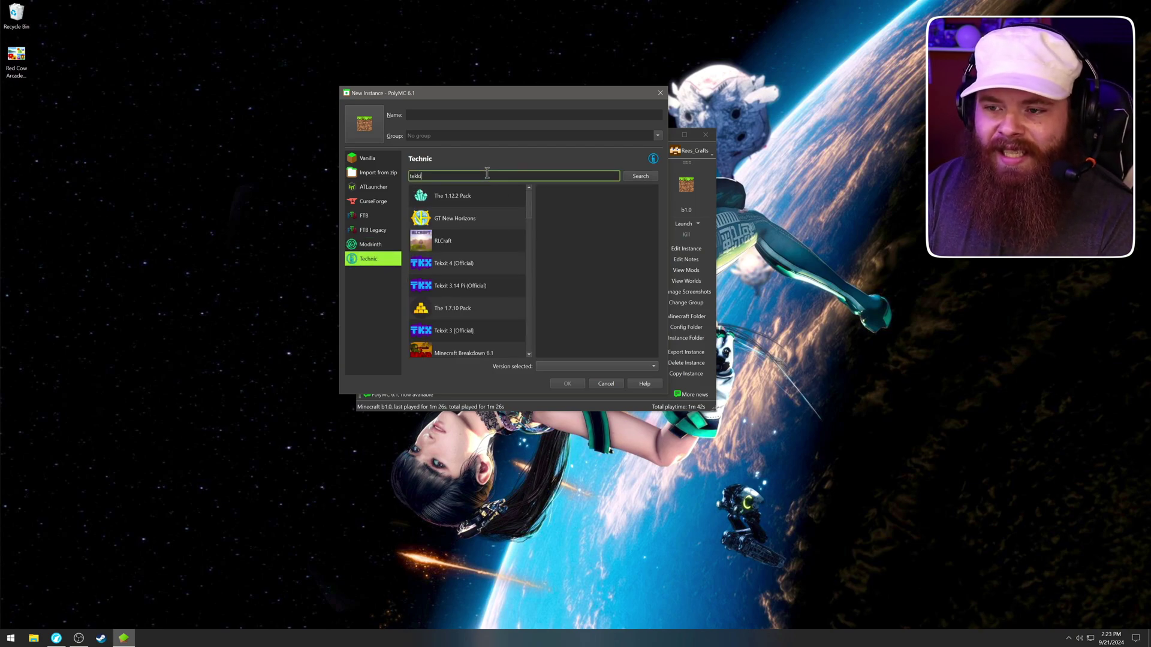
{"action": "left_click", "coordinate": [640, 175]}
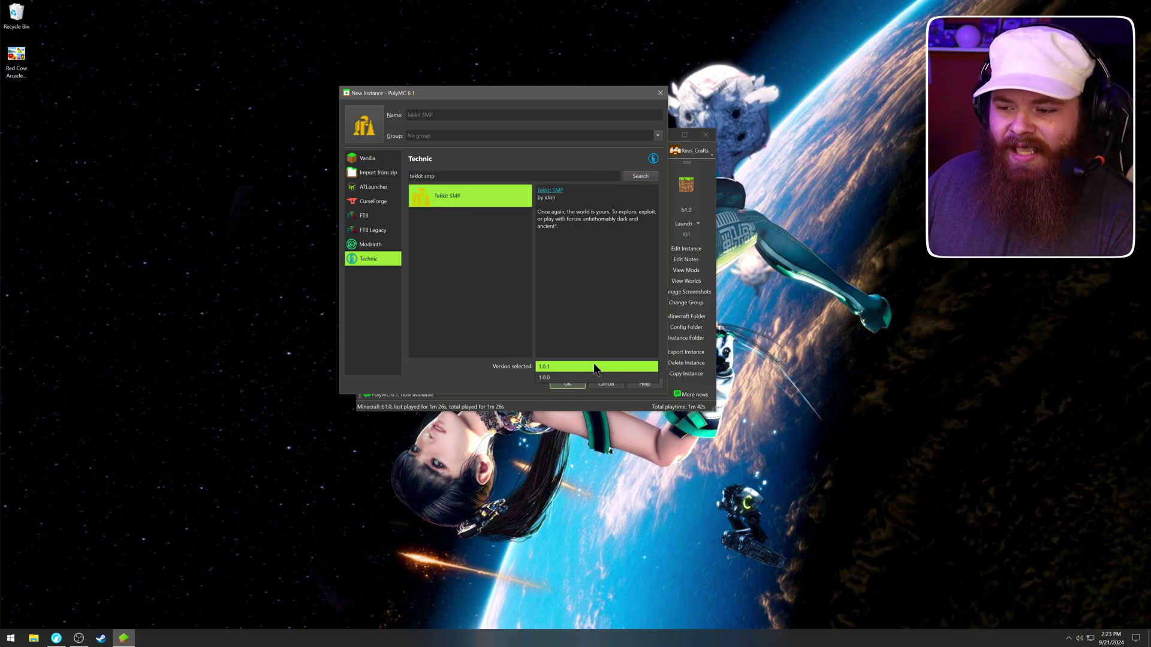
{"action": "left_click", "coordinate": [566, 384]}
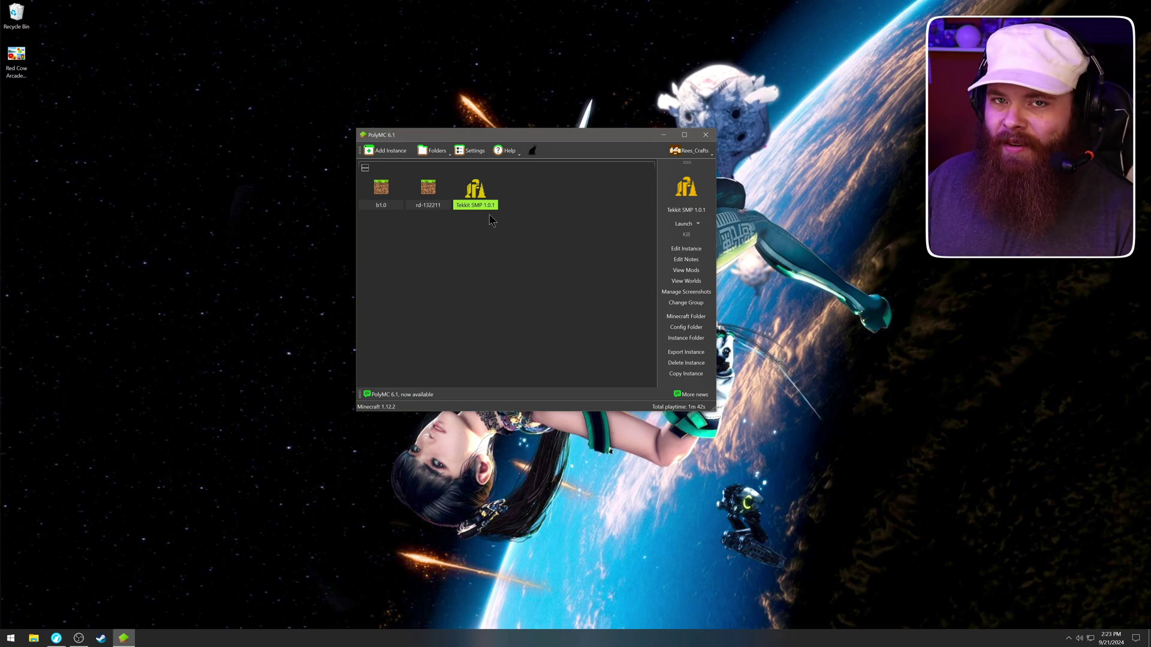
Set the launcher's global Java runtime to the 17.0.2 installation under Common Files/Oracle and test it.
{"action": "left_click", "coordinate": [472, 151]}
{"action": "left_click", "coordinate": [377, 174]}
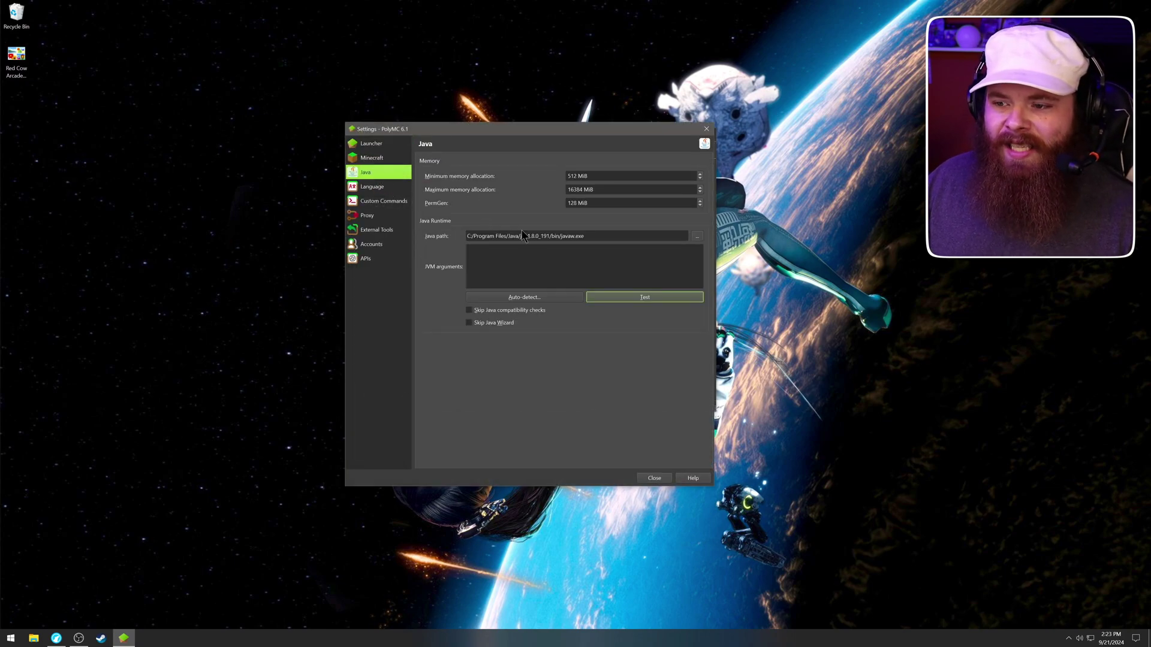
{"action": "left_click", "coordinate": [692, 238]}
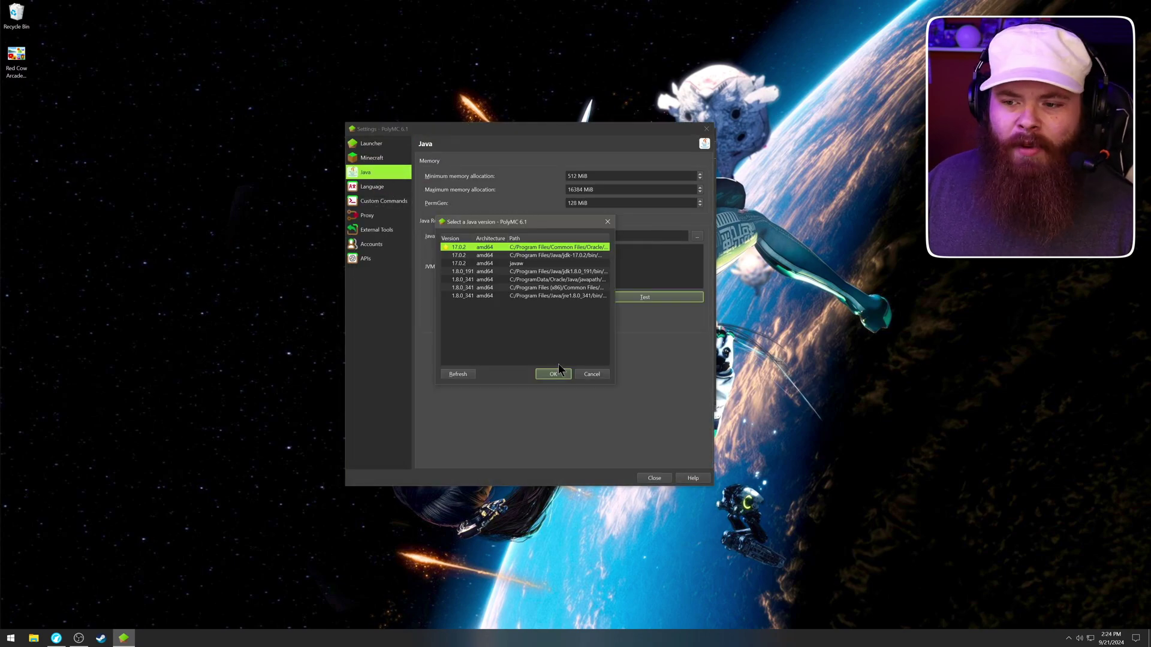
{"action": "left_click", "coordinate": [476, 254]}
{"action": "left_click", "coordinate": [477, 247]}
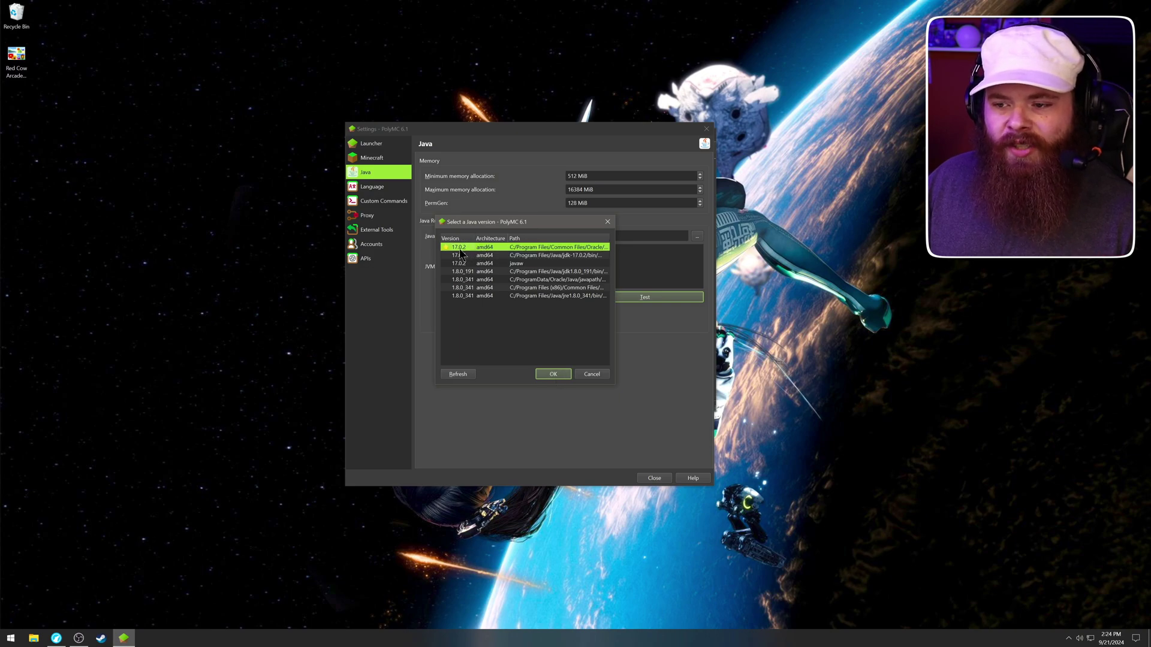
{"action": "left_click", "coordinate": [547, 373]}
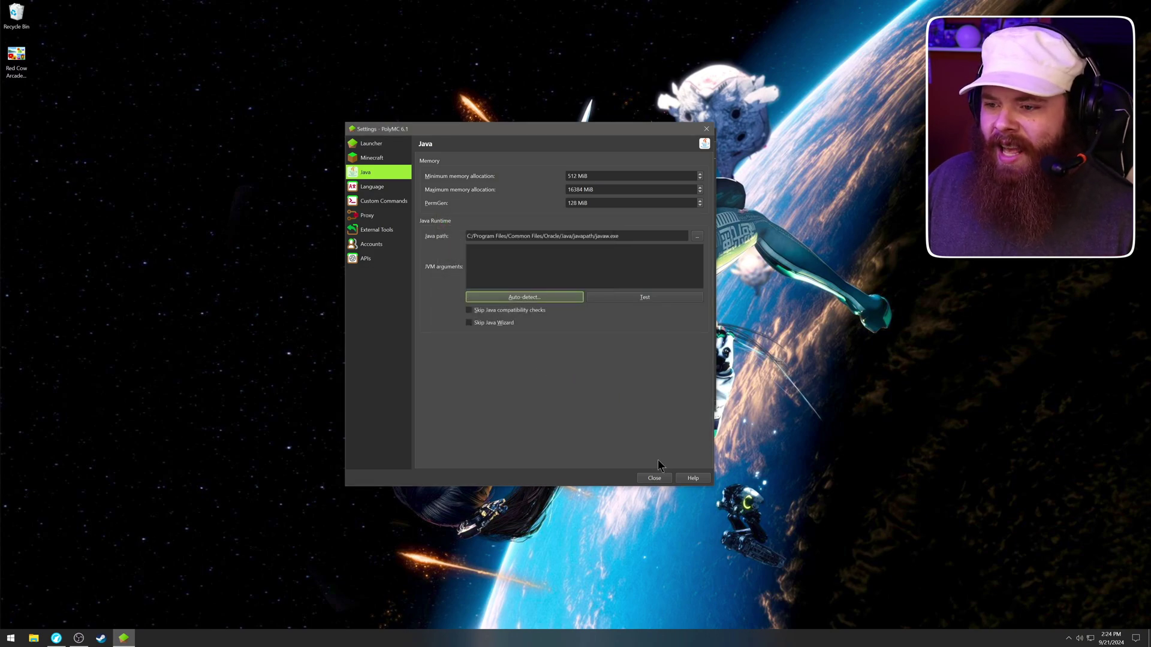
{"action": "left_click", "coordinate": [595, 300]}
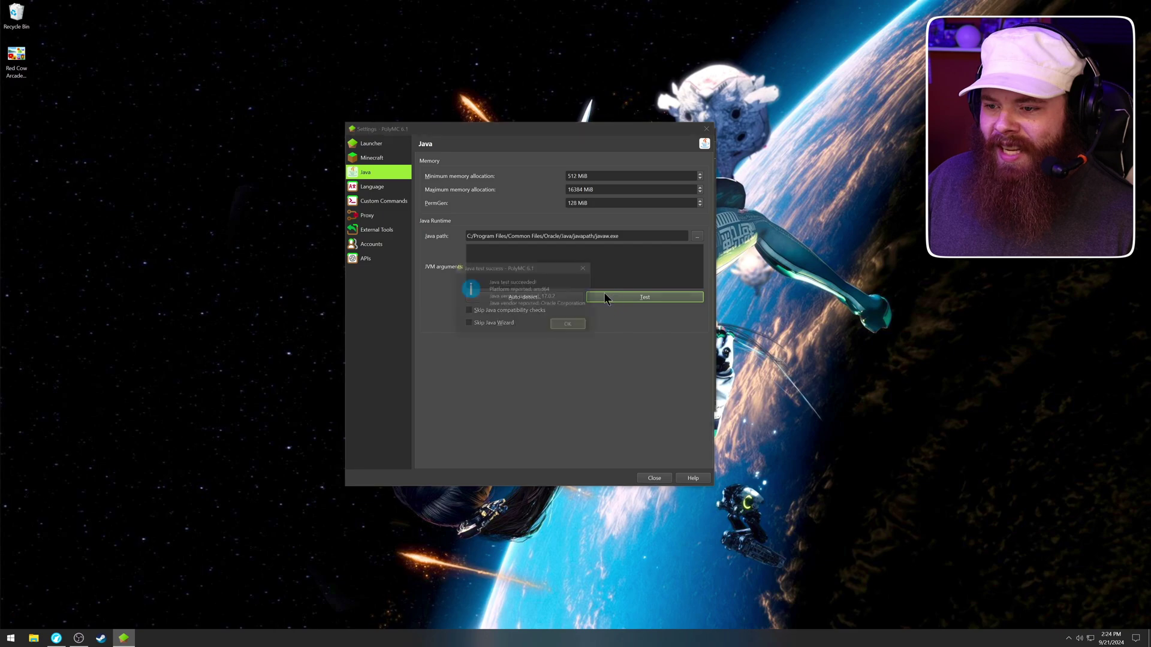
{"action": "left_click", "coordinate": [567, 324]}
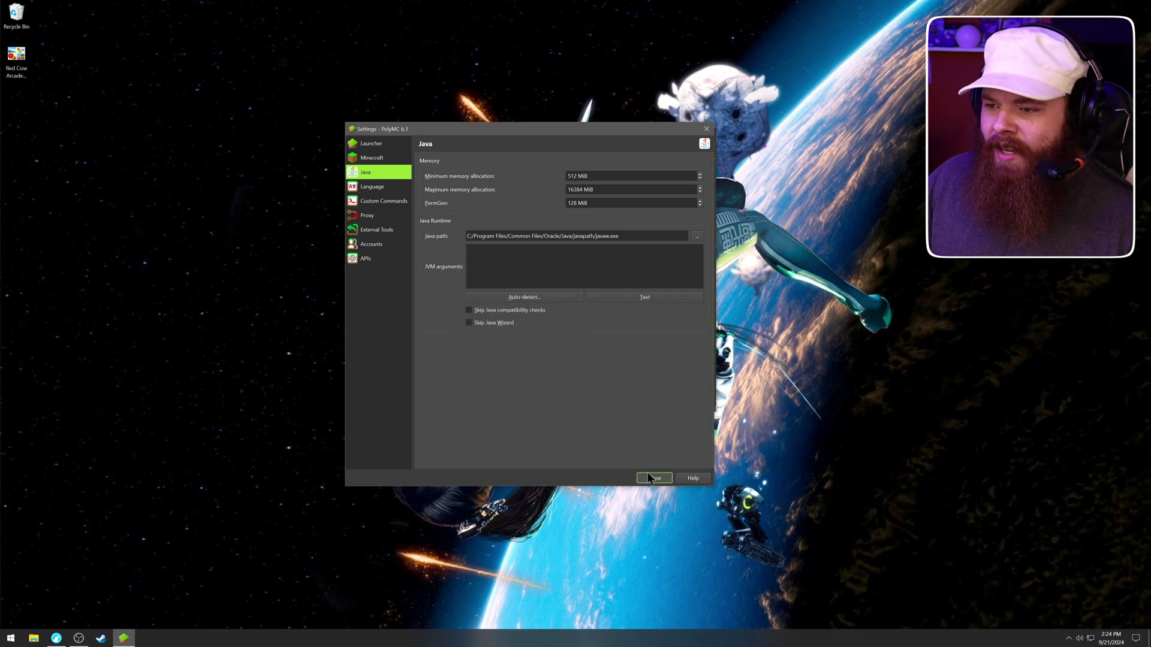
{"action": "left_click", "coordinate": [652, 478]}
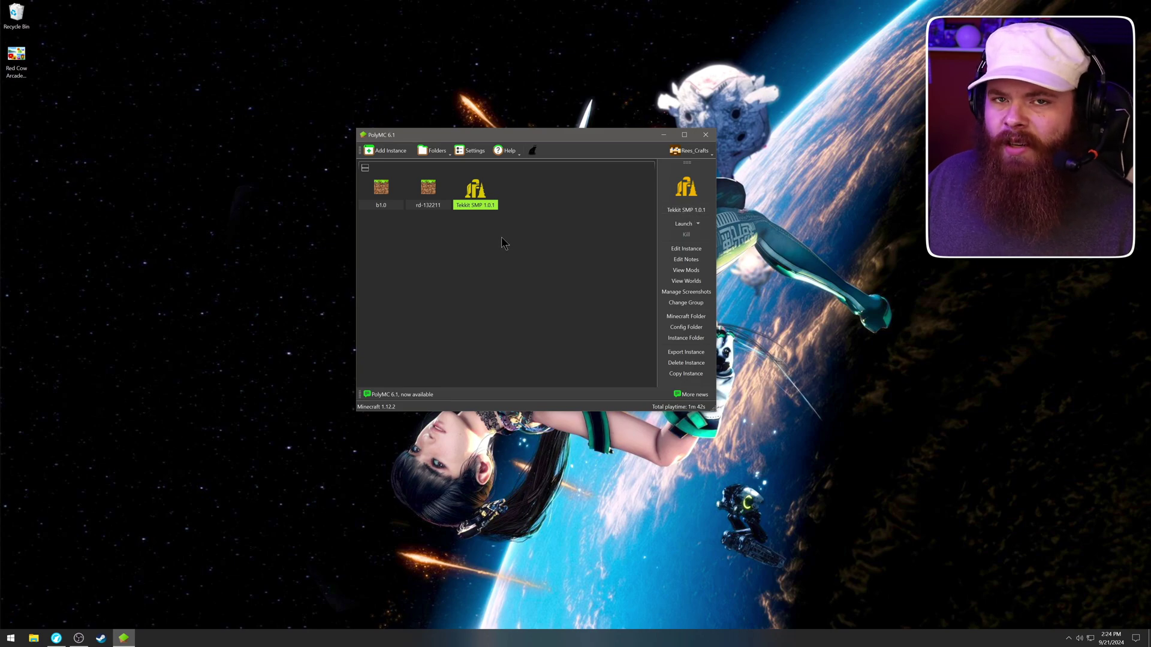
Try to launch the Tekkit SMP 1.0.1 instance and examine the Java version line in its log.
{"action": "left_click", "coordinate": [683, 224]}
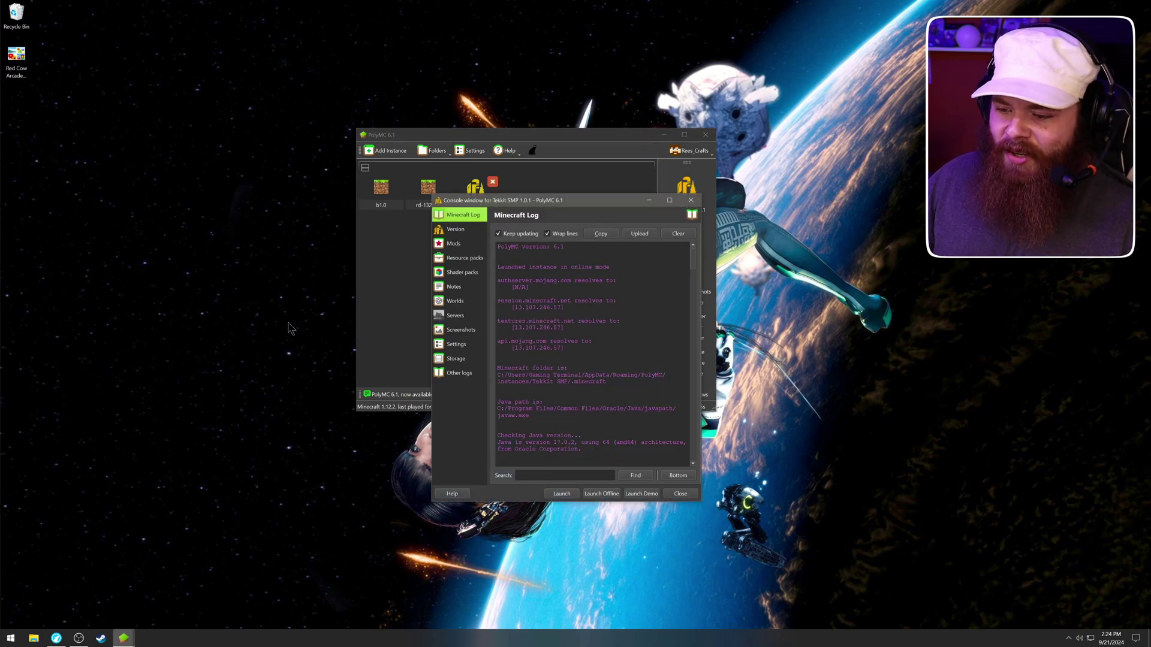
{"action": "left_click_drag", "start_coordinate": [500, 443], "coordinate": [574, 444]}
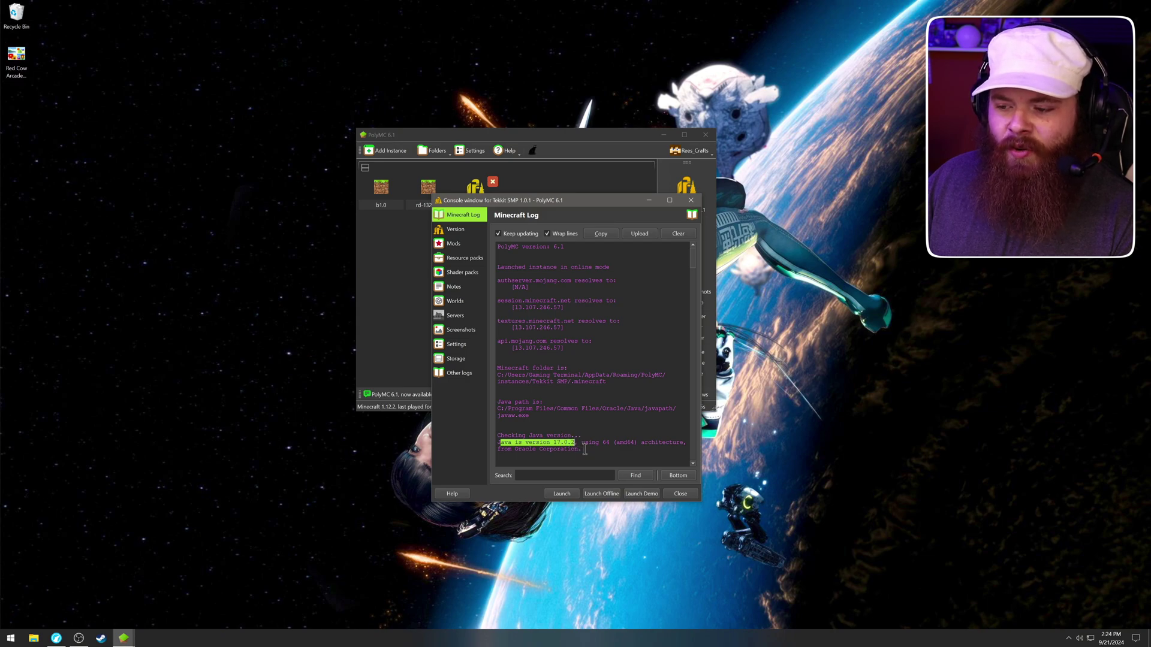
{"action": "left_click", "coordinate": [588, 451]}
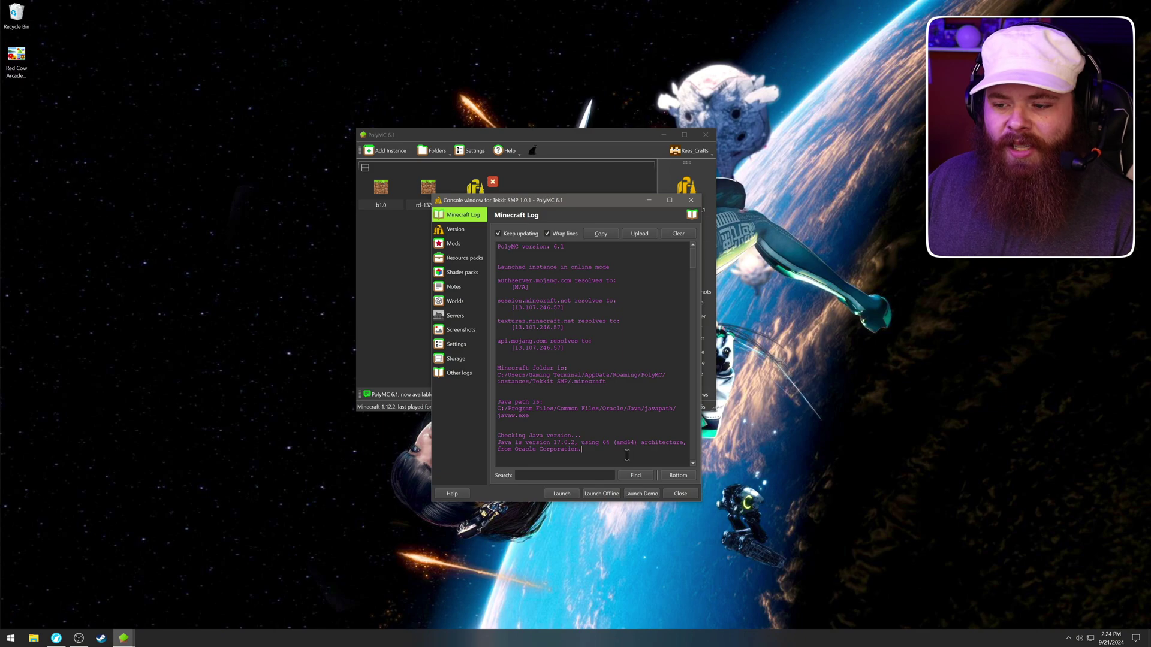
{"action": "left_click", "coordinate": [680, 493]}
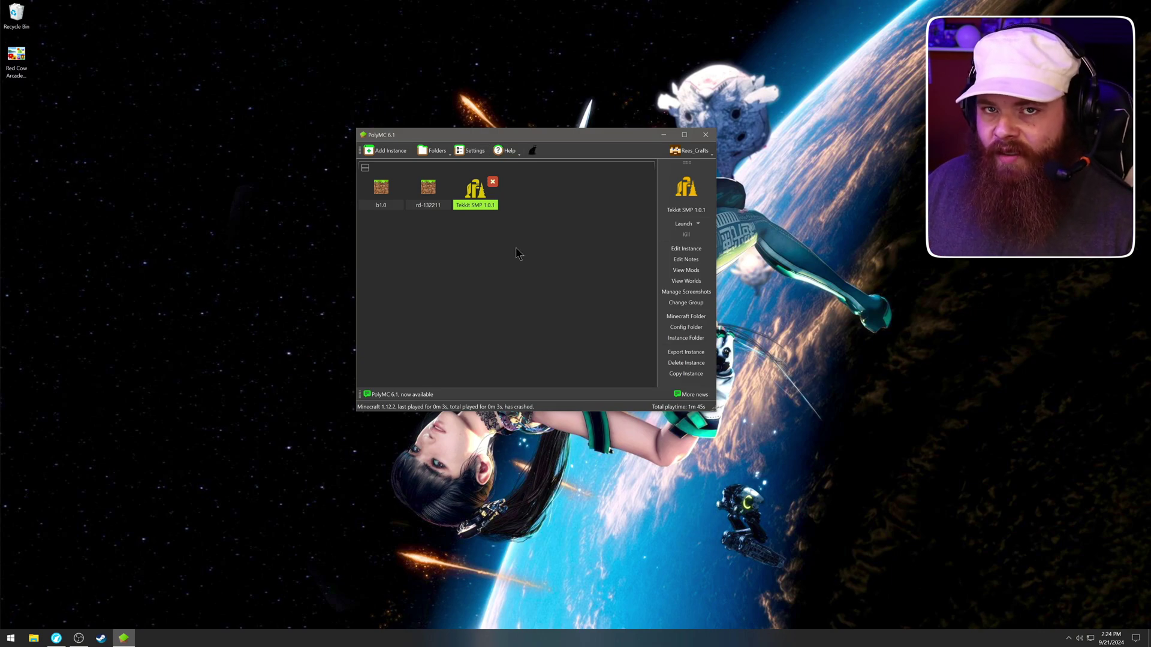
{"action": "right_click", "coordinate": [472, 189]}
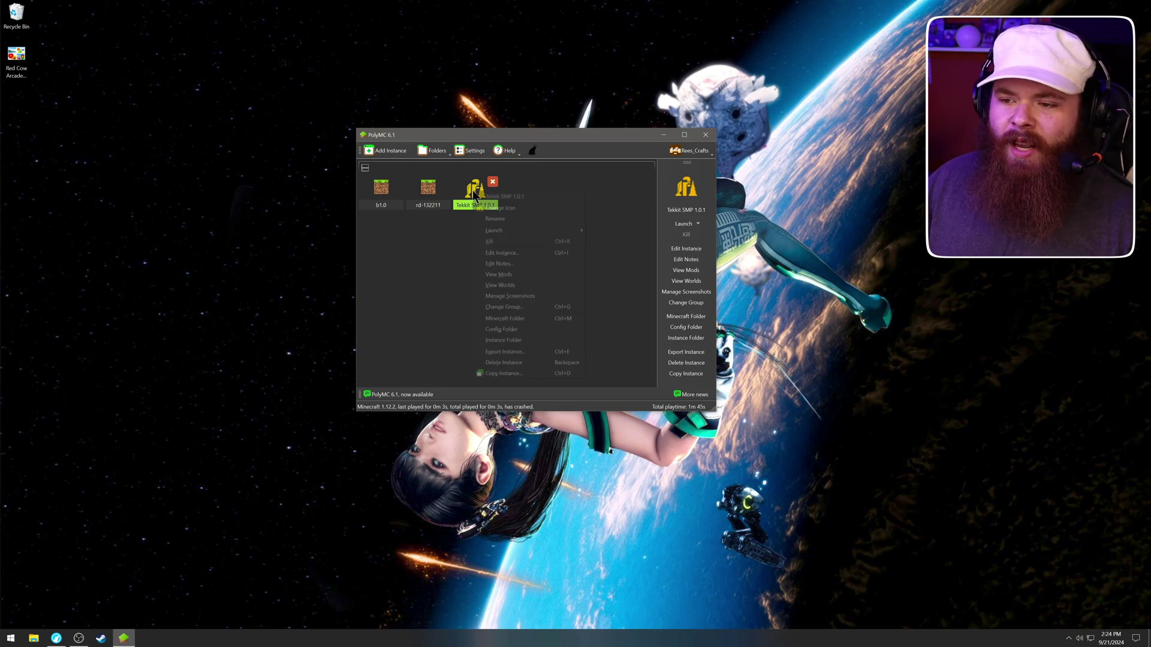
{"action": "left_click", "coordinate": [519, 254]}
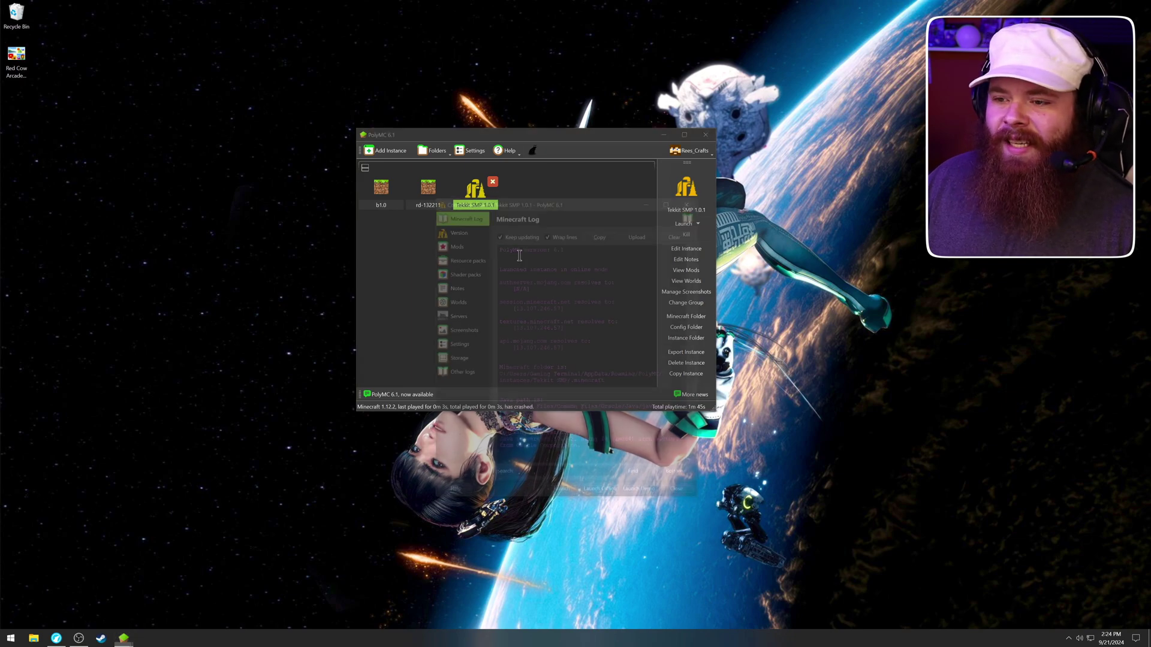
{"action": "left_click", "coordinate": [692, 201]}
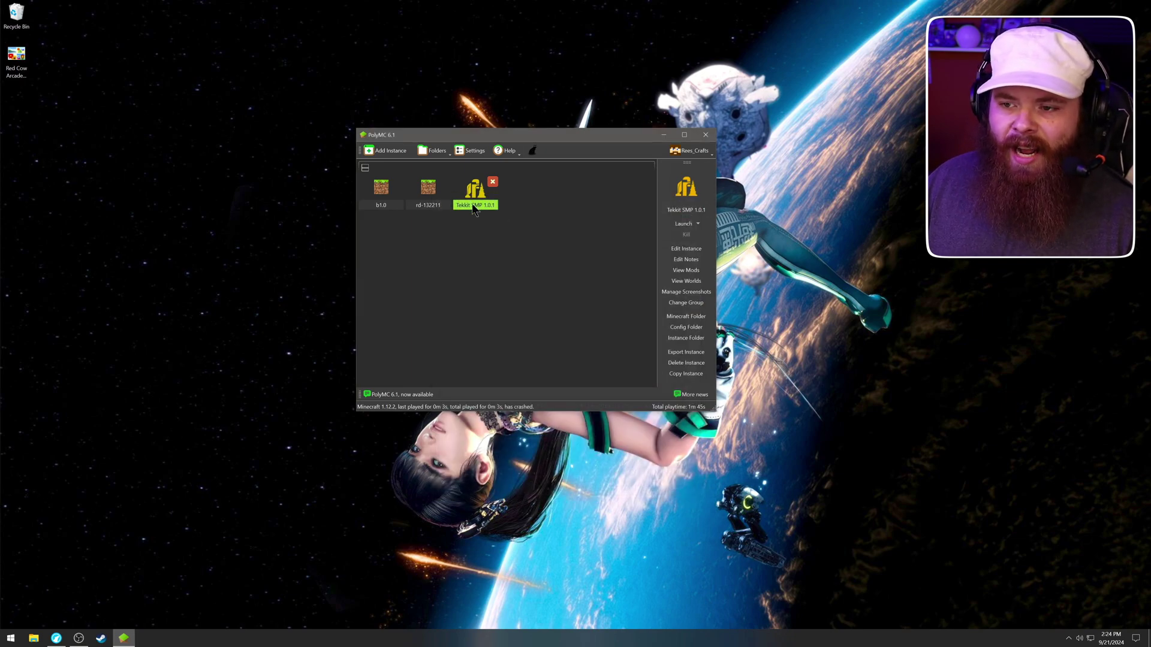
Override the Java installation for the Tekkit SMP 1.0.1 instance with the detected jdk1.8.0_191 version.
{"action": "left_click", "coordinate": [696, 249]}
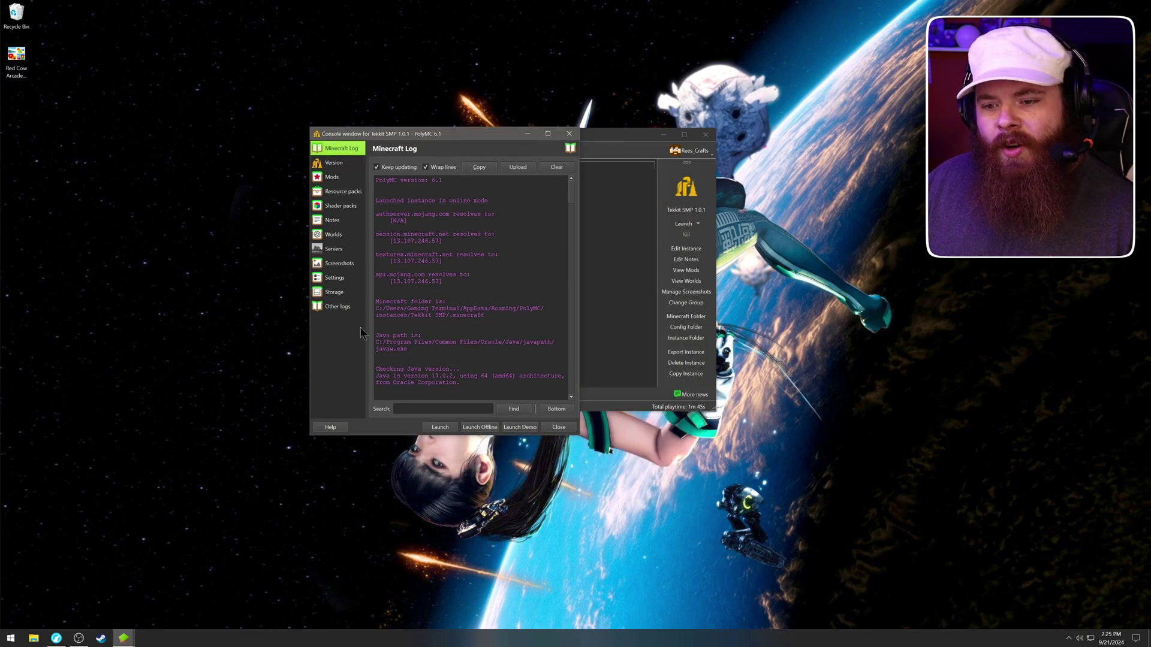
{"action": "left_click", "coordinate": [336, 279]}
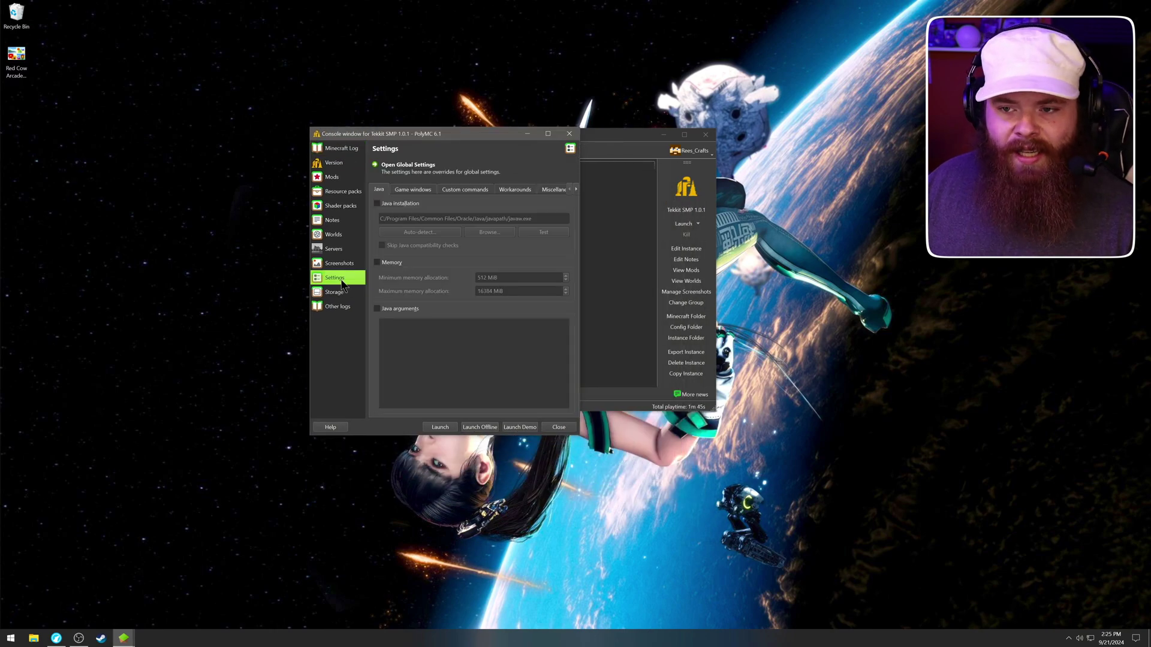
{"action": "left_click", "coordinate": [378, 204]}
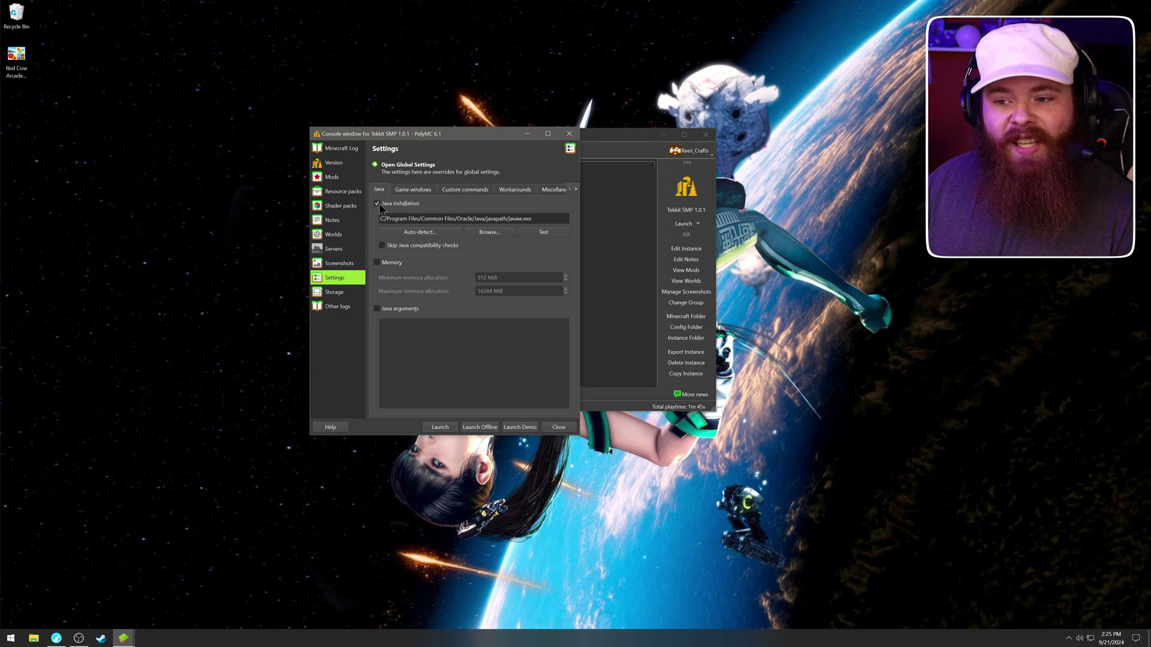
{"action": "left_click", "coordinate": [408, 231]}
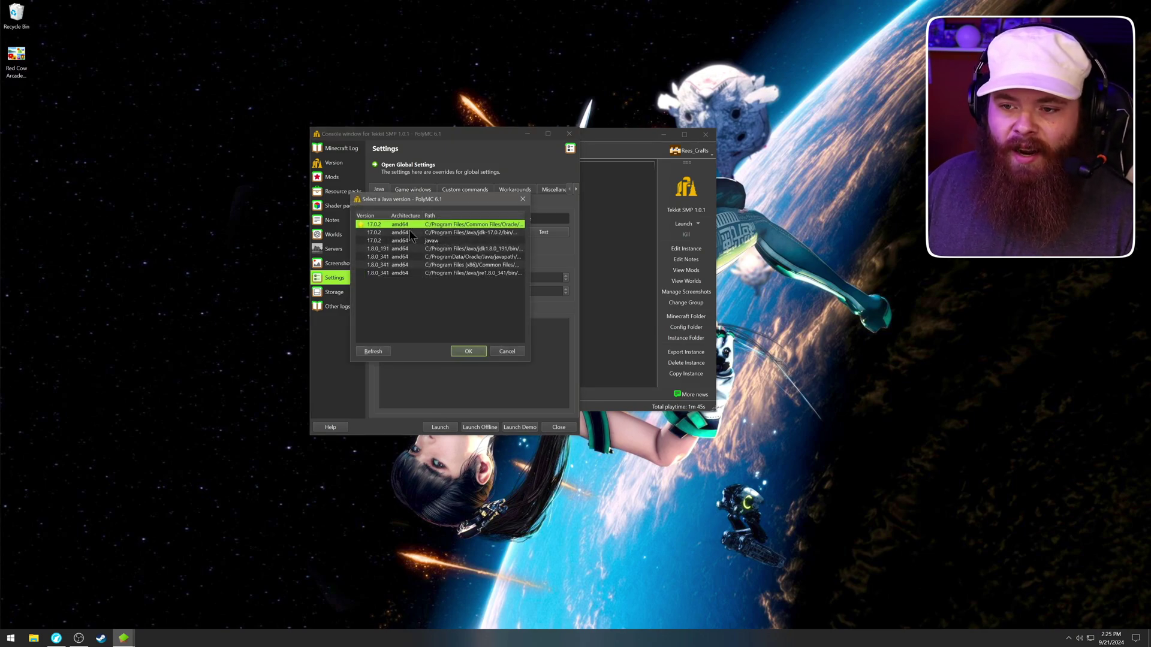
{"action": "left_click", "coordinate": [405, 247]}
{"action": "left_click", "coordinate": [469, 351]}
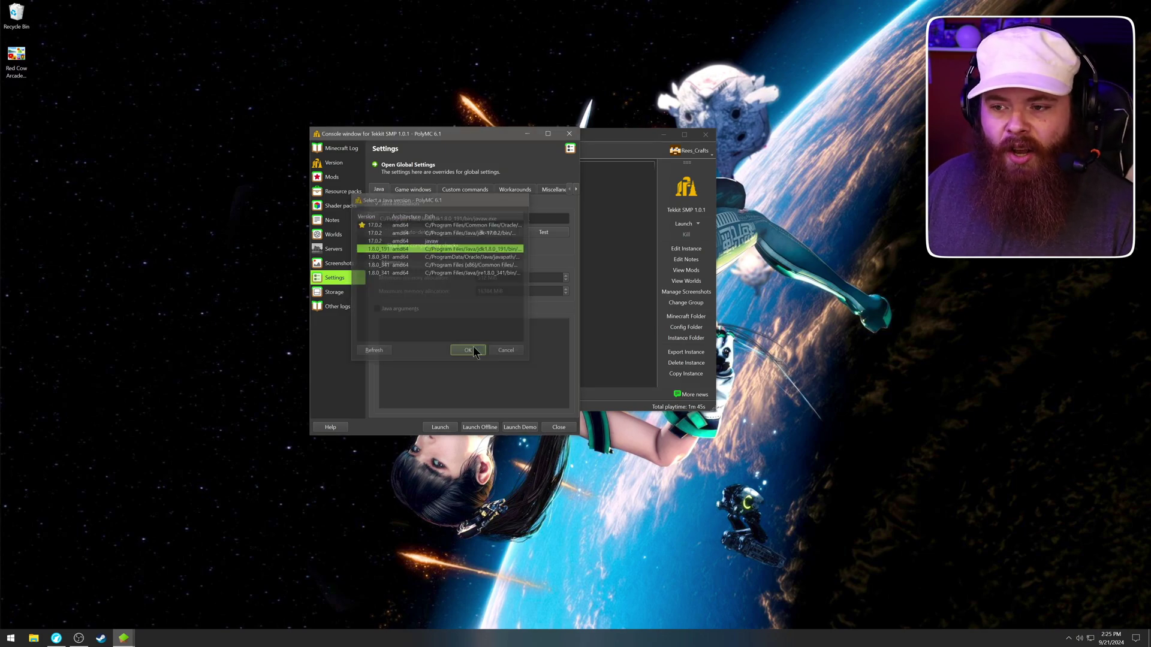
Launch the Tekkit SMP 1.0.1 instance, close its console window and move the game window clear of the launcher.
{"action": "left_click", "coordinate": [439, 426]}
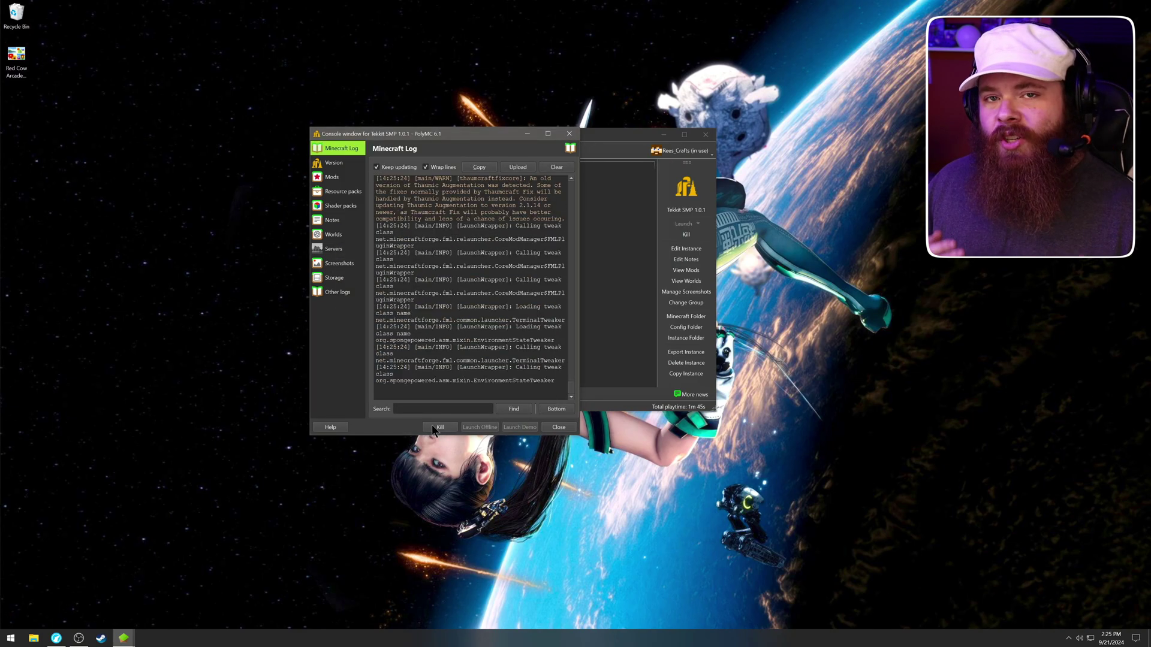
{"action": "left_click", "coordinate": [568, 134]}
{"action": "left_click_drag", "start_coordinate": [610, 257], "coordinate": [613, 208]}
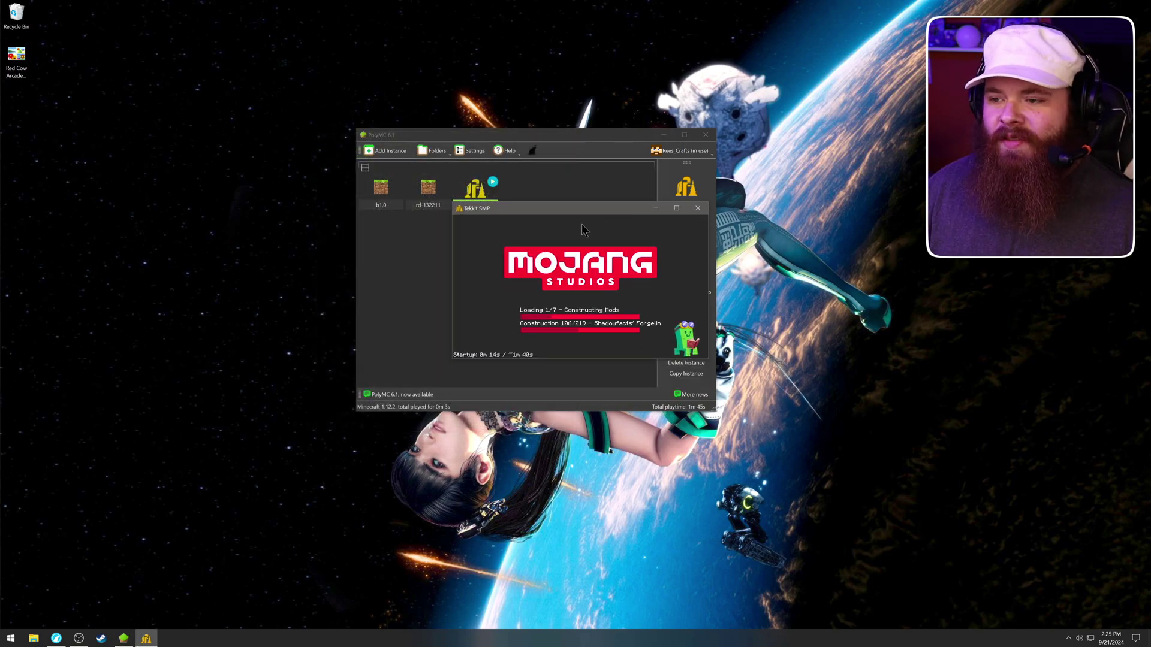
{"action": "left_click_drag", "start_coordinate": [532, 209], "coordinate": [829, 203]}
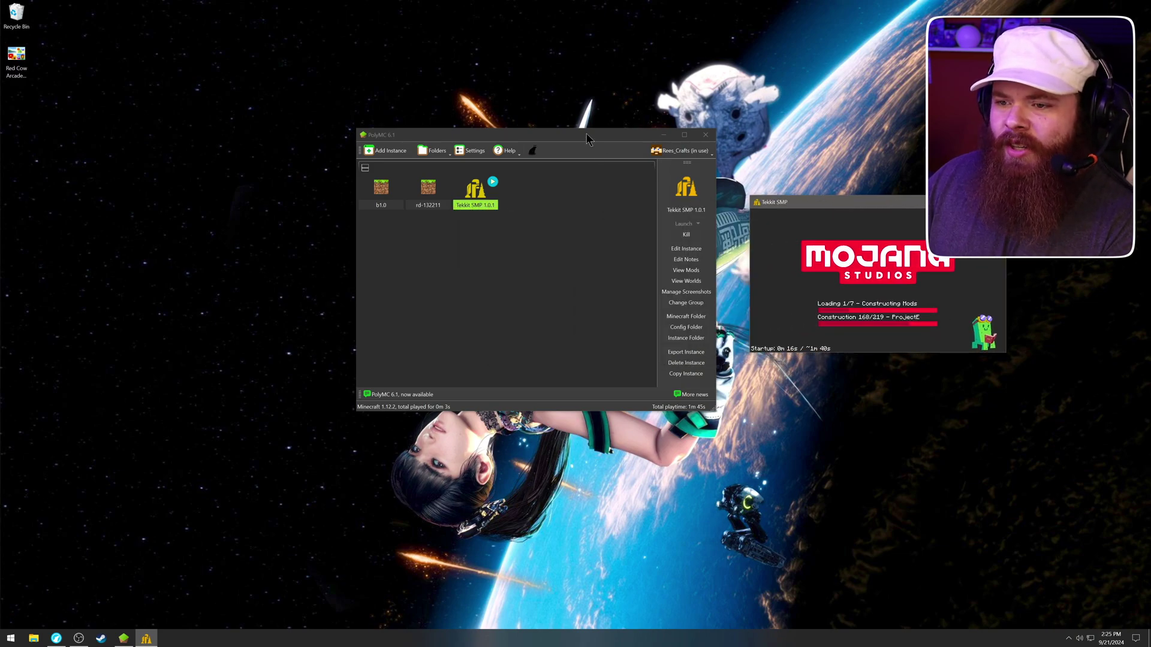
Move the launcher aside, view the Tekkit SMP 1.0.1 instance's mods list and enlarge its window while the game loads.
{"action": "left_click_drag", "start_coordinate": [588, 135], "coordinate": [437, 129]}
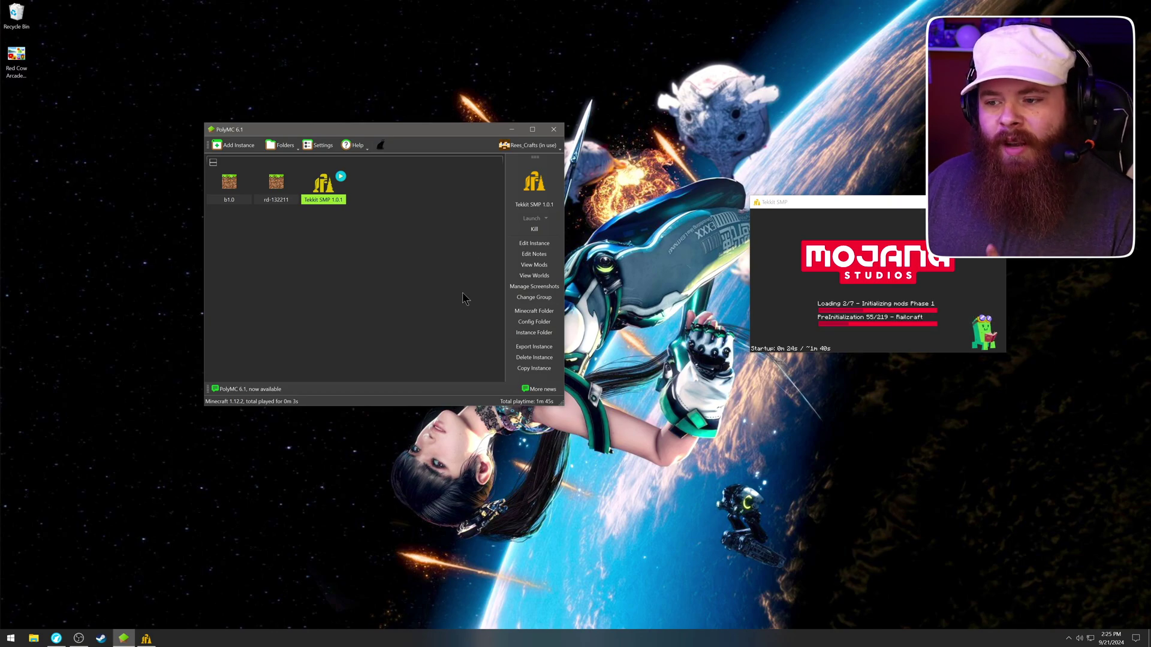
{"action": "left_click", "coordinate": [533, 265]}
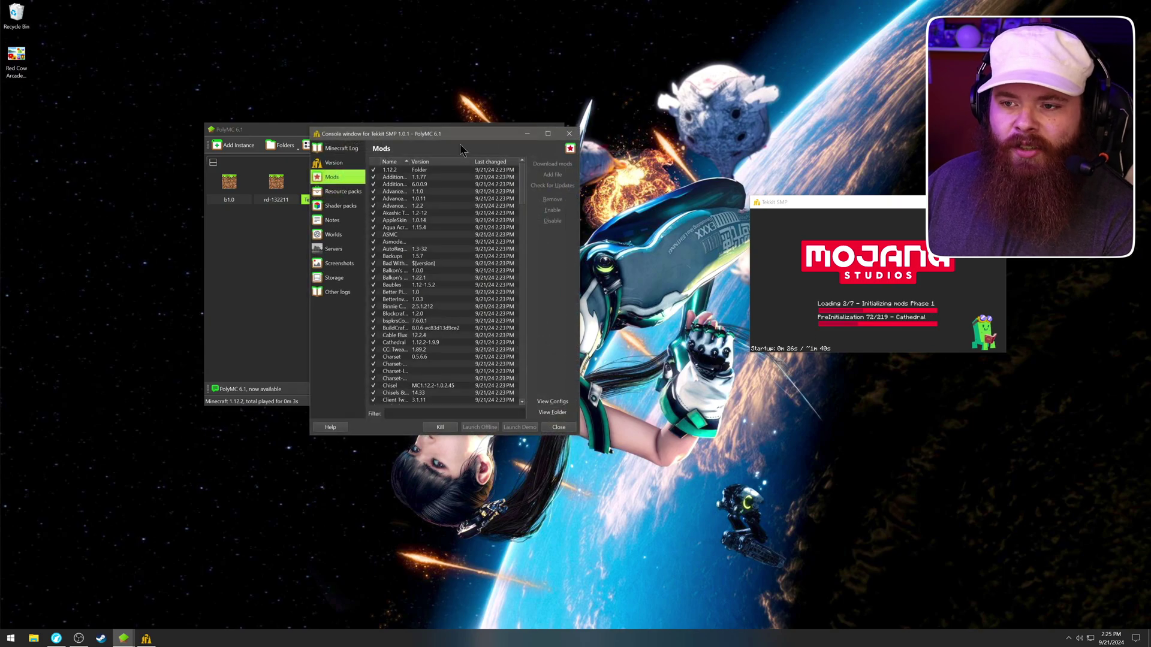
{"action": "left_click_drag", "start_coordinate": [460, 134], "coordinate": [346, 96]}
{"action": "left_click_drag", "start_coordinate": [463, 392], "coordinate": [584, 542]}
{"action": "left_click_drag", "start_coordinate": [520, 88], "coordinate": [491, 85]}
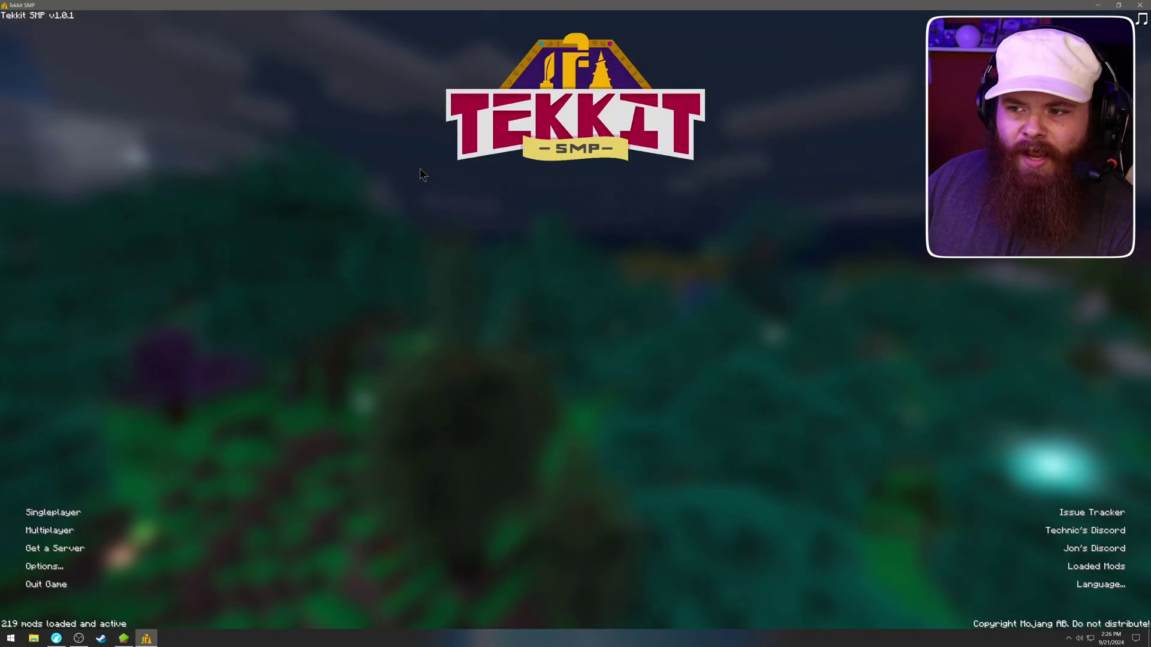
Quit the Tekkit SMP game and reopen the mods list of the Tekkit SMP 1.0.1 instance.
{"action": "left_click", "coordinate": [91, 582]}
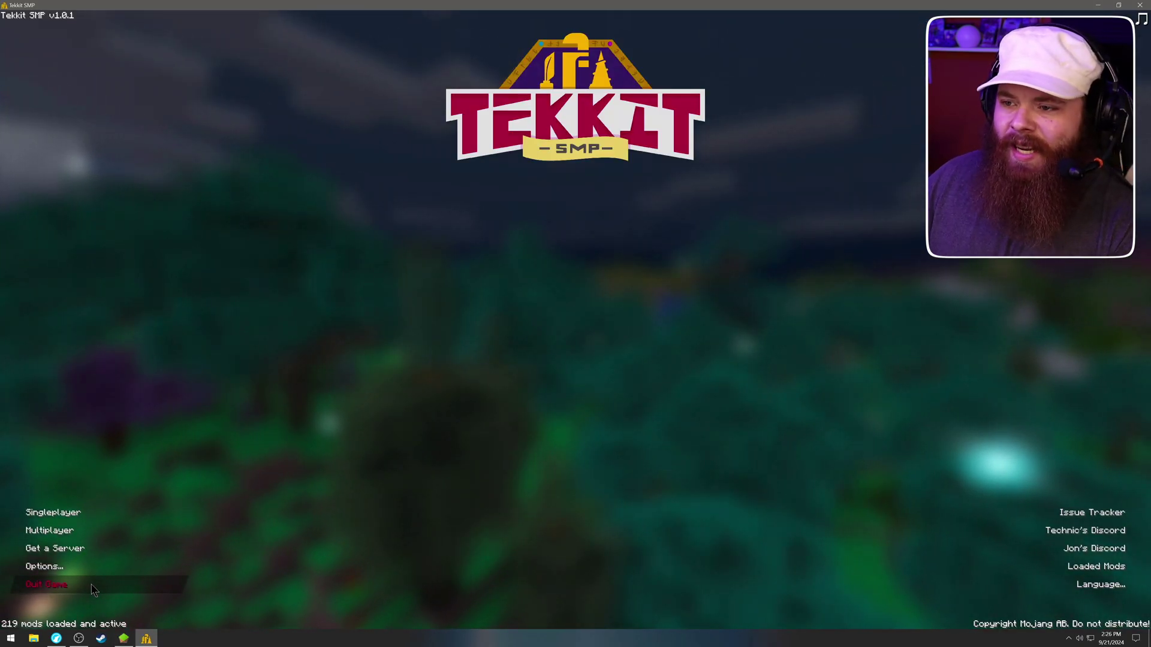
{"action": "left_click_drag", "start_coordinate": [592, 136], "coordinate": [429, 139]}
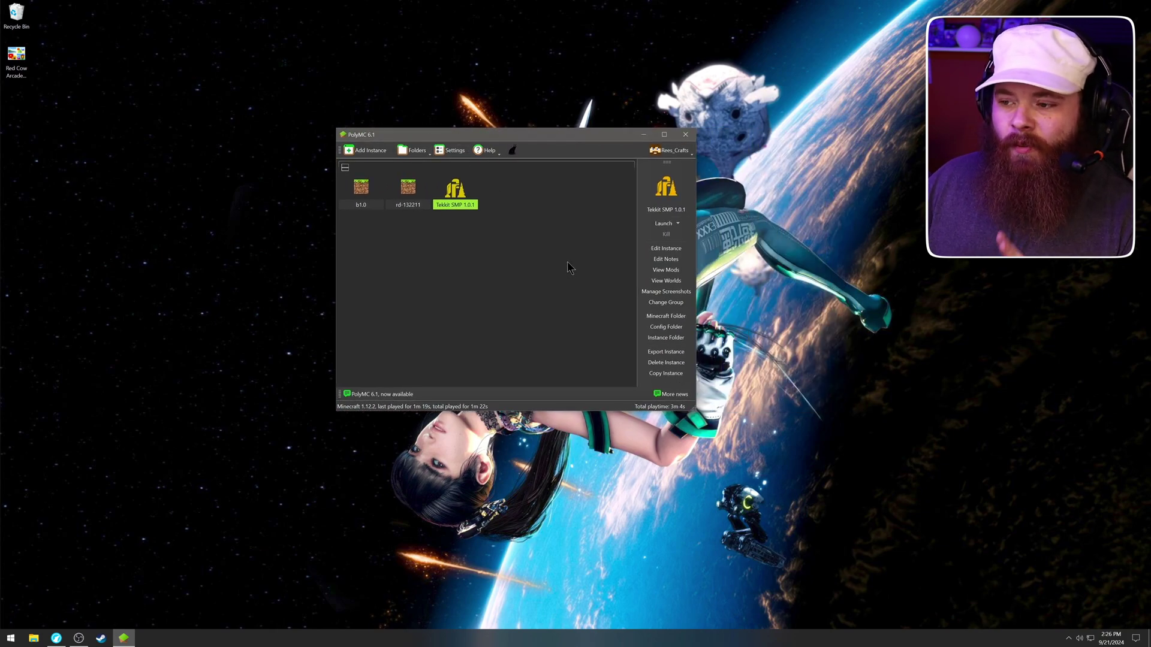
{"action": "left_click", "coordinate": [665, 269]}
{"action": "left_click_drag", "start_coordinate": [450, 85], "coordinate": [472, 50]}
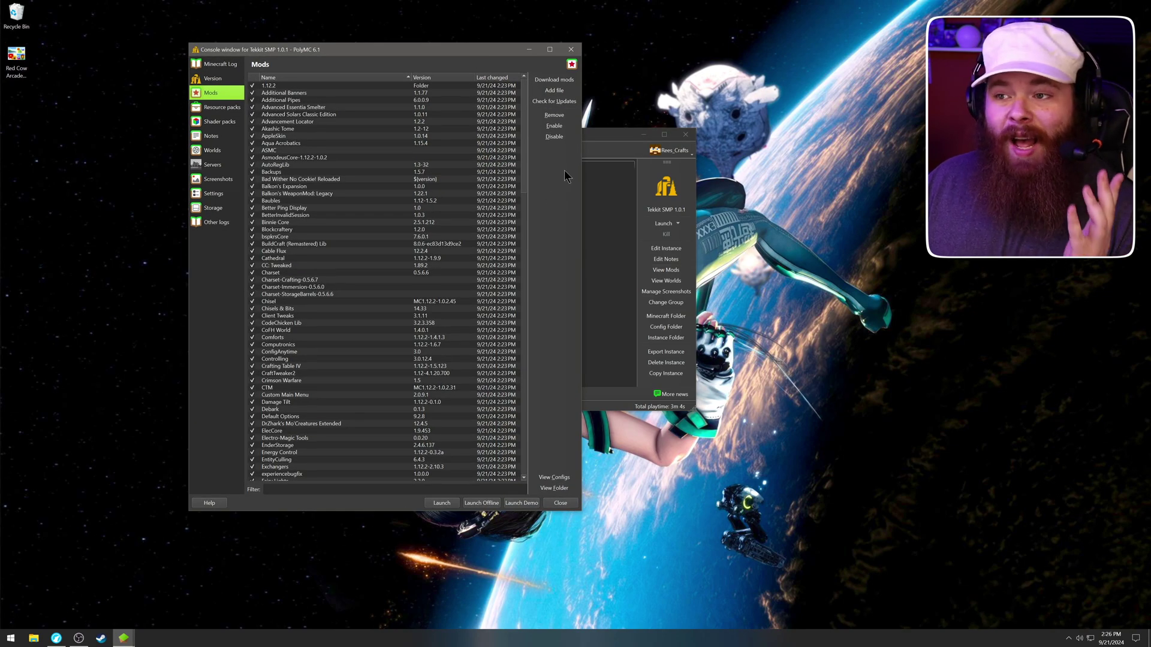
Search CurseForge for "hats" in the mod downloader and mark the Hats mod, file Hats-1.12.2-7.1.1.jar, for download.
{"action": "left_click", "coordinate": [551, 81]}
{"action": "left_click_drag", "start_coordinate": [410, 116], "coordinate": [447, 102]}
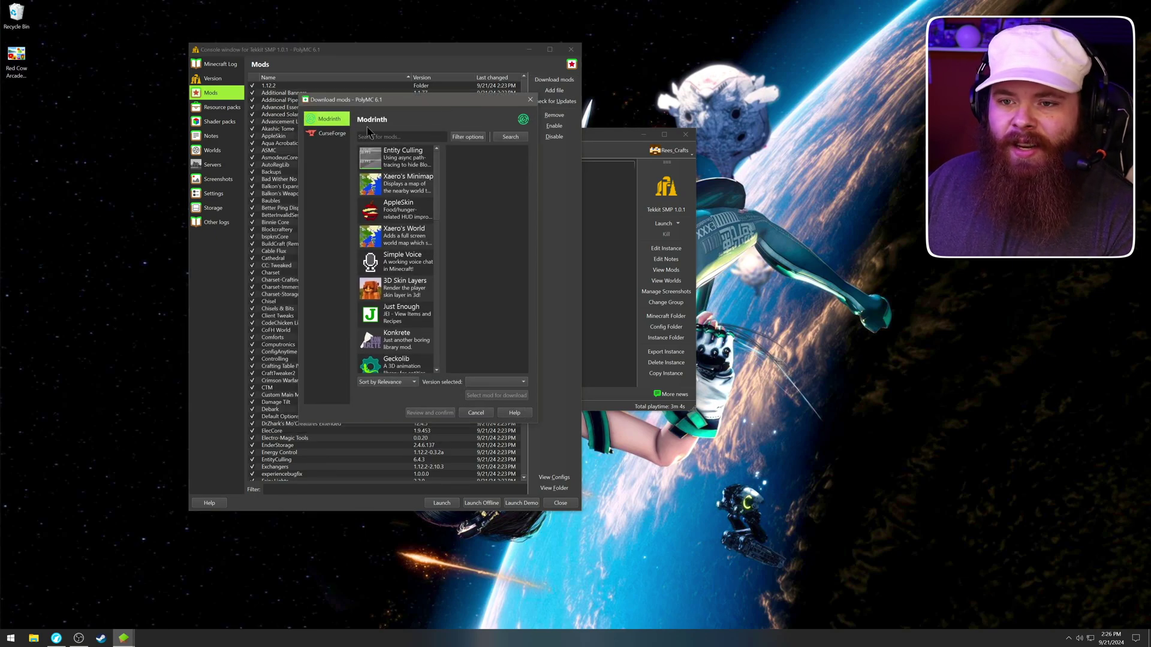
{"action": "left_click", "coordinate": [347, 135]}
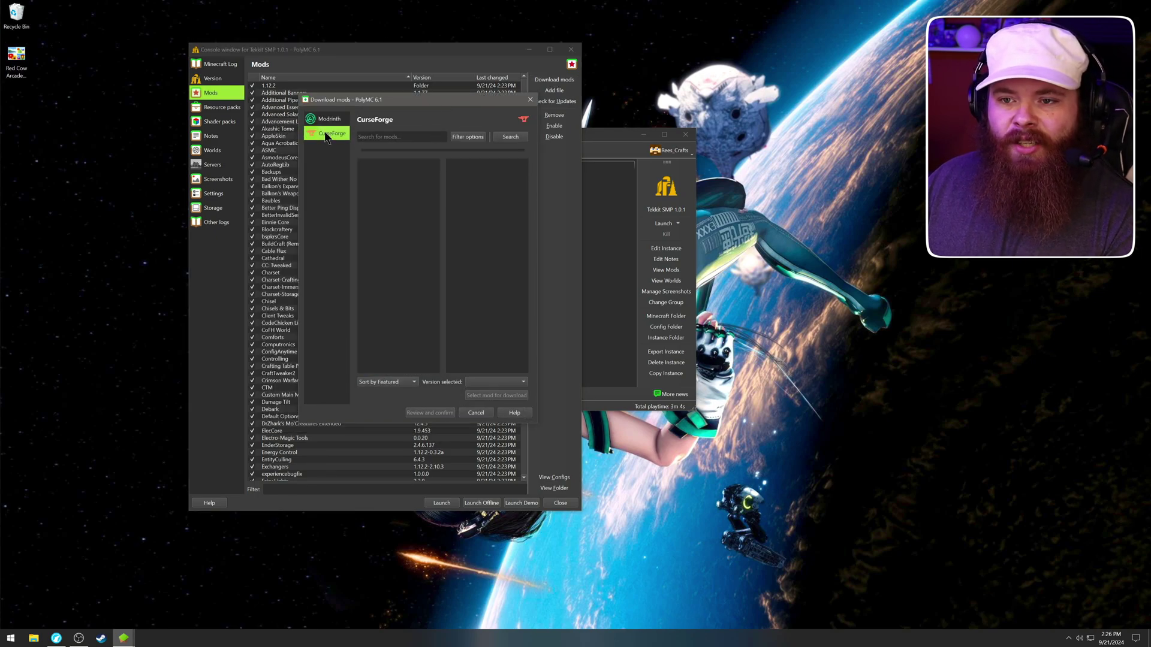
{"action": "left_click", "coordinate": [409, 133]}
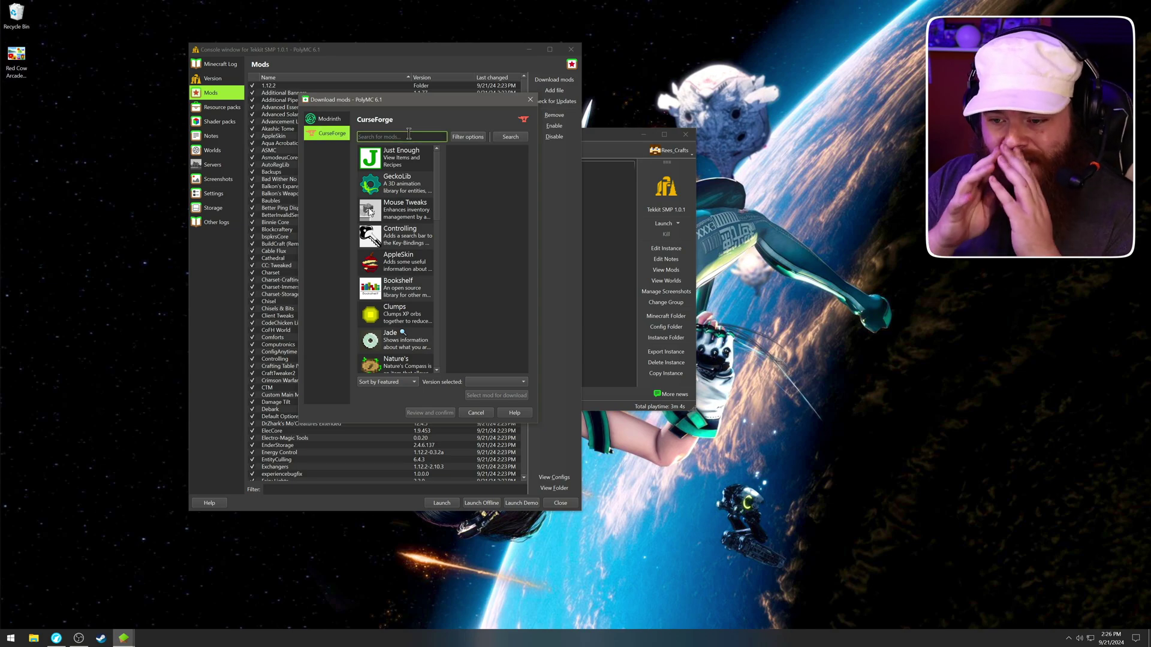
{"action": "type", "text": "hats"}
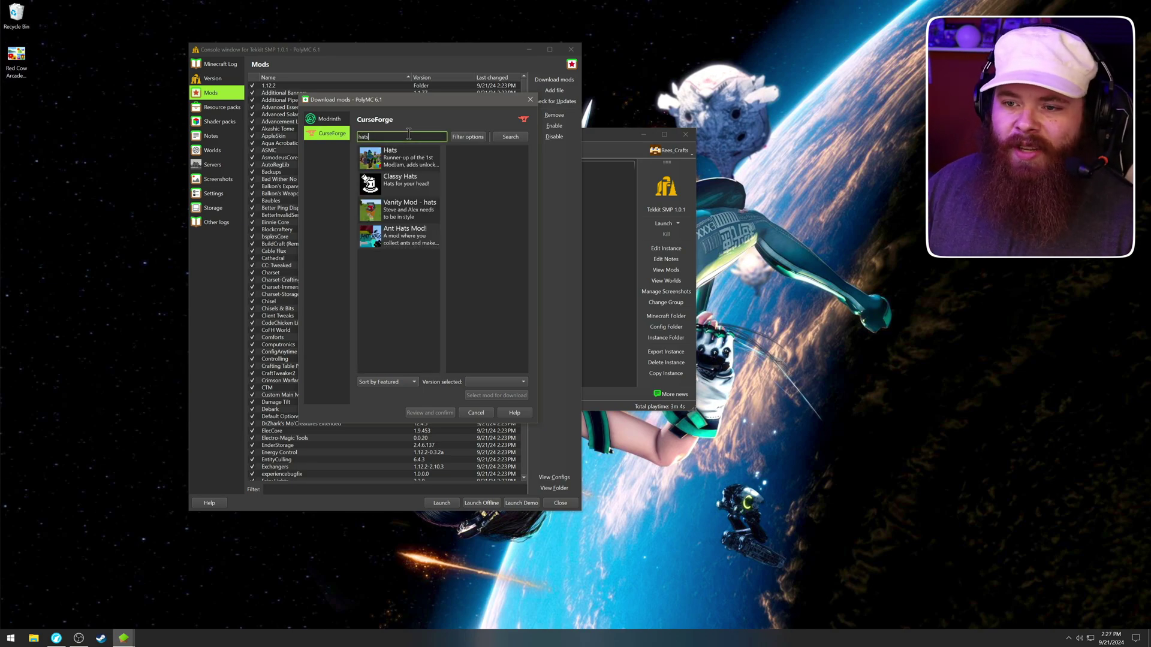
{"action": "left_click", "coordinate": [414, 157]}
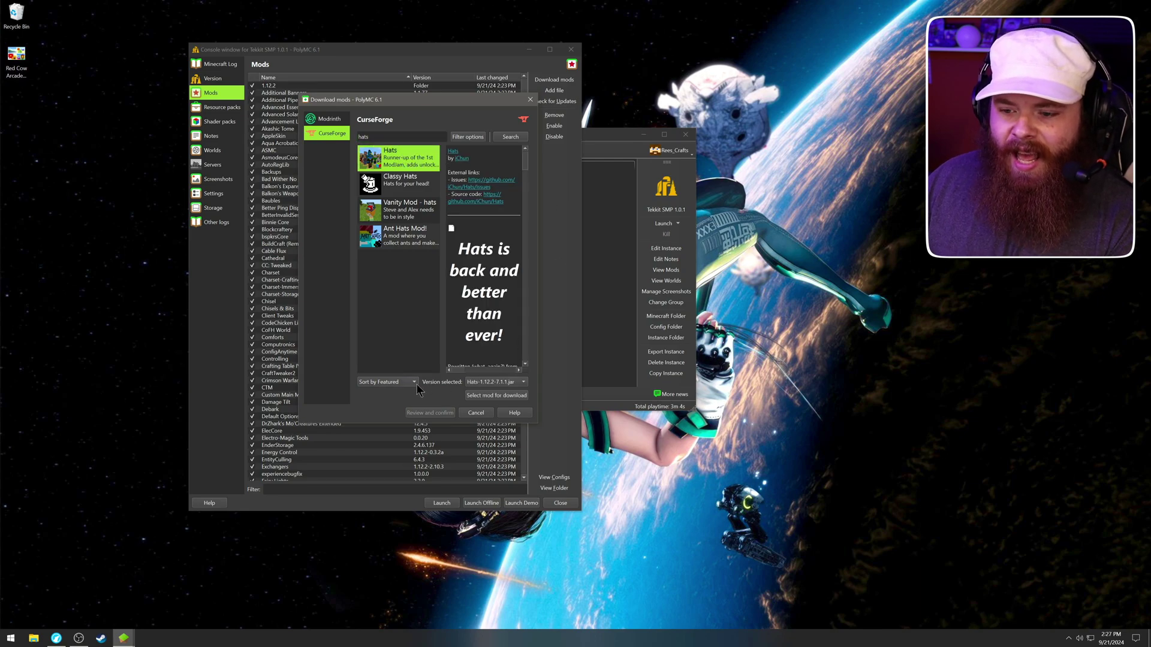
{"action": "left_click", "coordinate": [511, 397]}
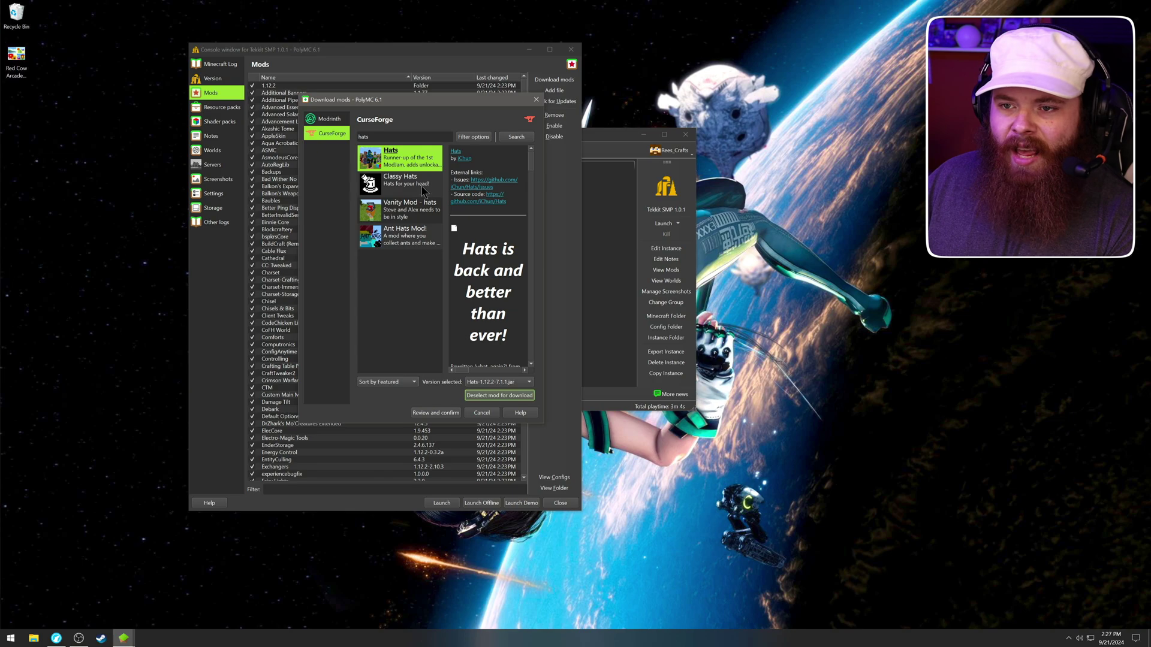
Search CurseForge for "grave" and mark the GraveStone Mod for Minecraft 1.12.2 for download.
{"action": "left_click", "coordinate": [402, 136]}
{"action": "type", "text": "gr"}
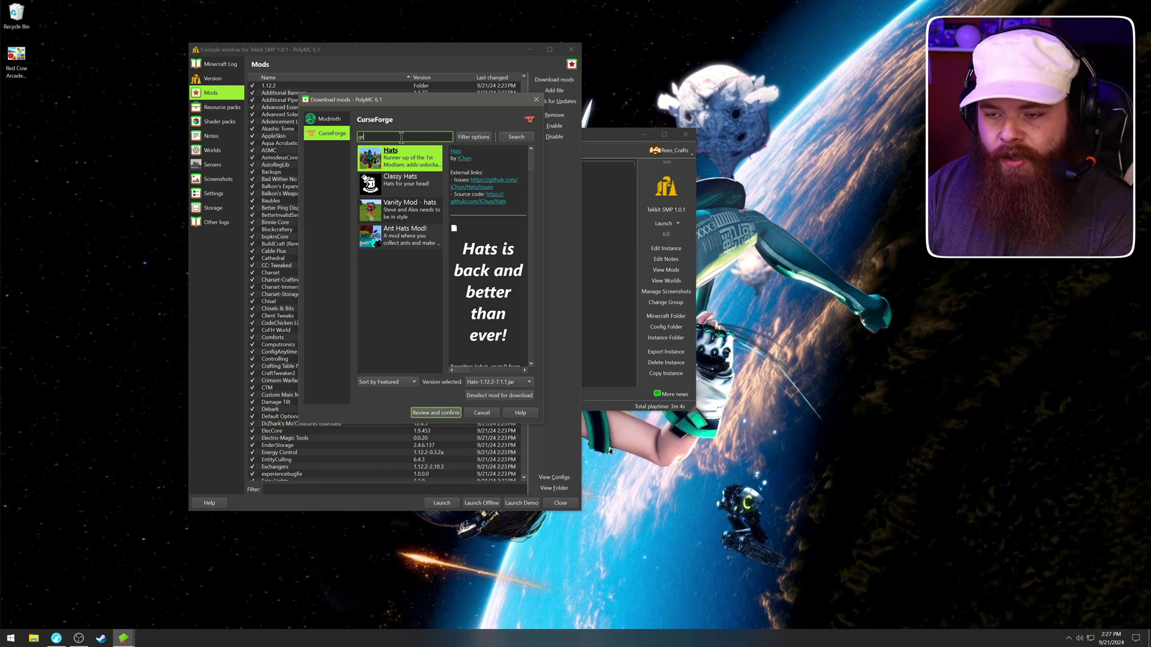
{"action": "type", "text": "ave"}
{"action": "left_click", "coordinate": [400, 157]}
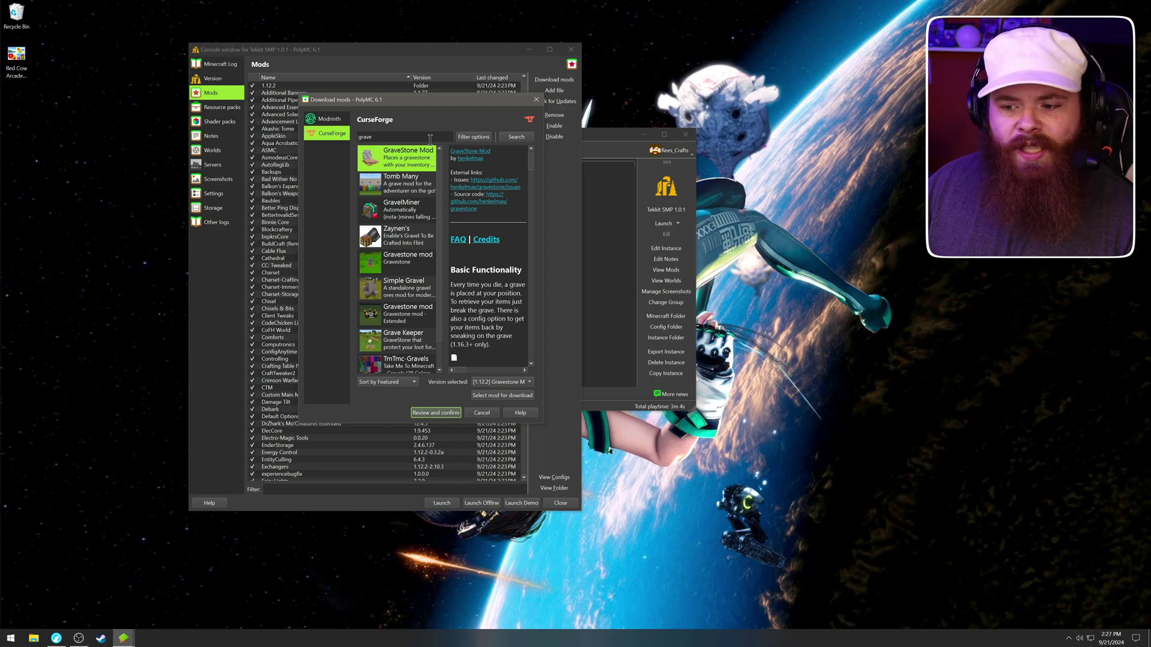
{"action": "left_click", "coordinate": [486, 397]}
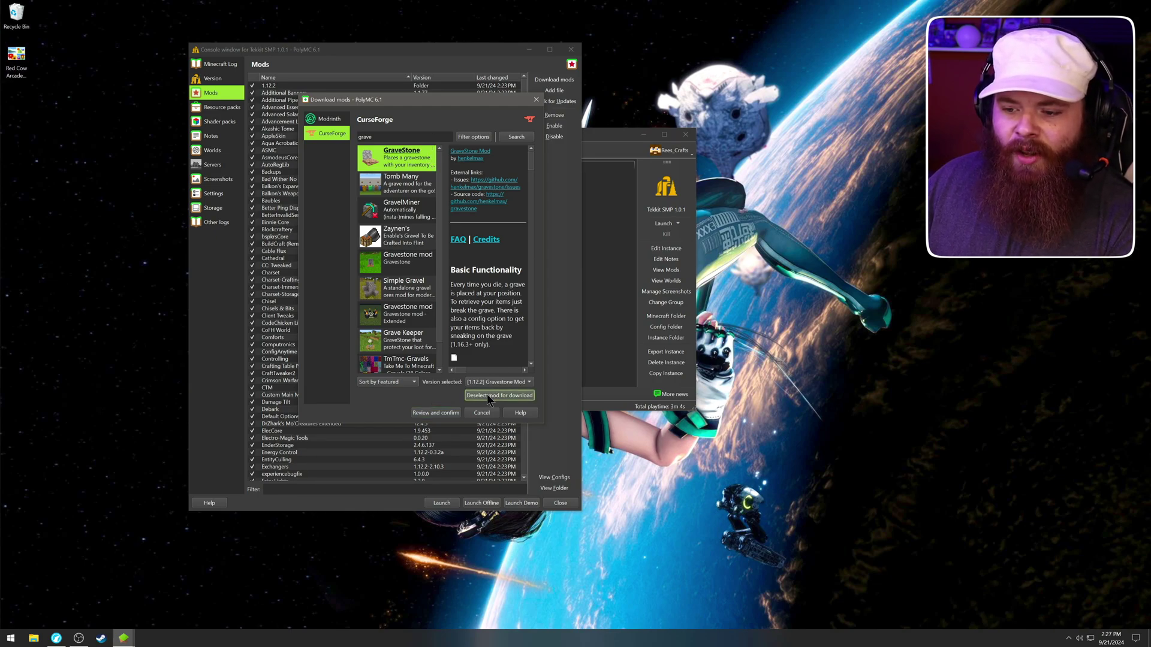
Confirm the download of the Hats and GraveStone mods and close the instance window.
{"action": "left_click", "coordinate": [422, 414]}
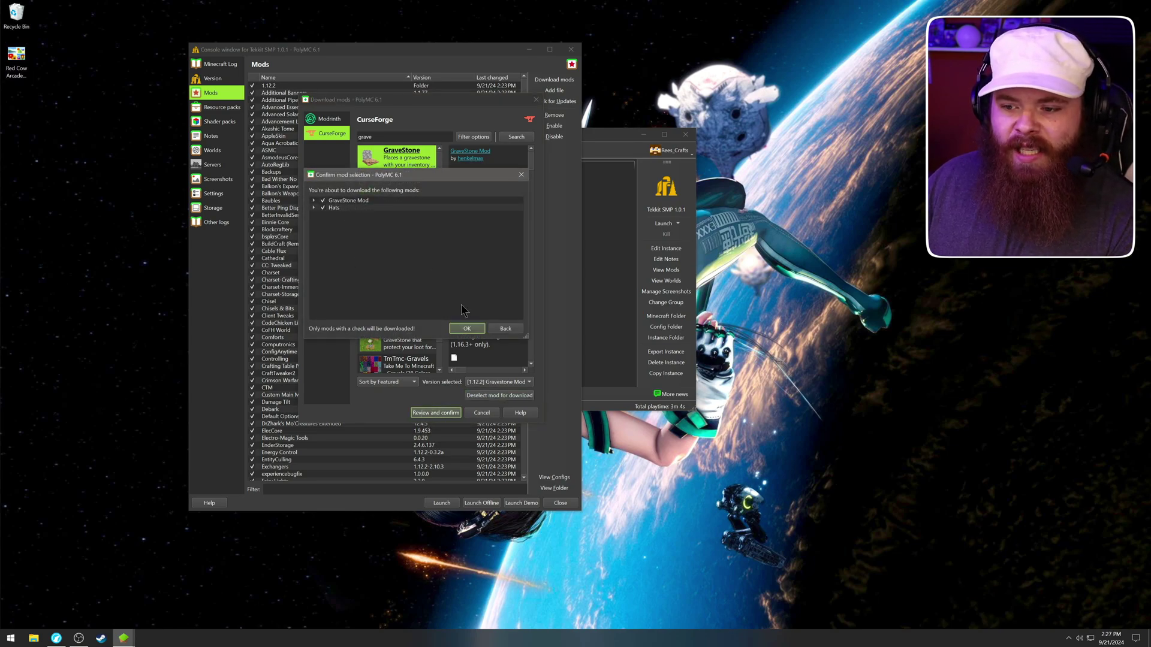
{"action": "left_click", "coordinate": [458, 329]}
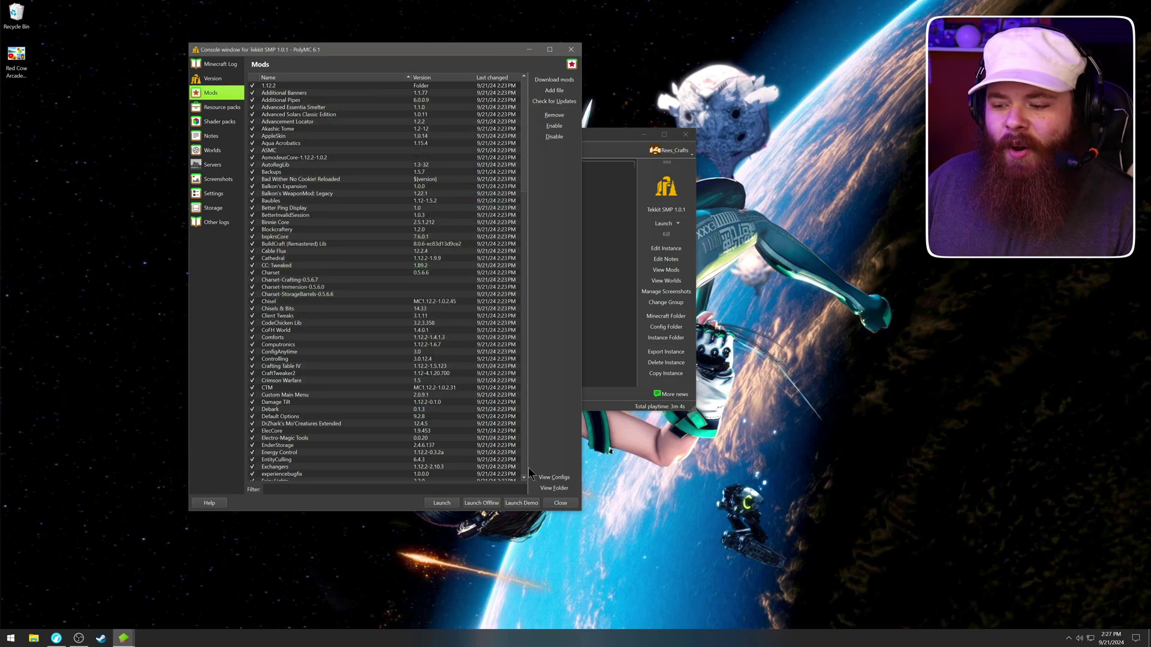
{"action": "left_click", "coordinate": [561, 504]}
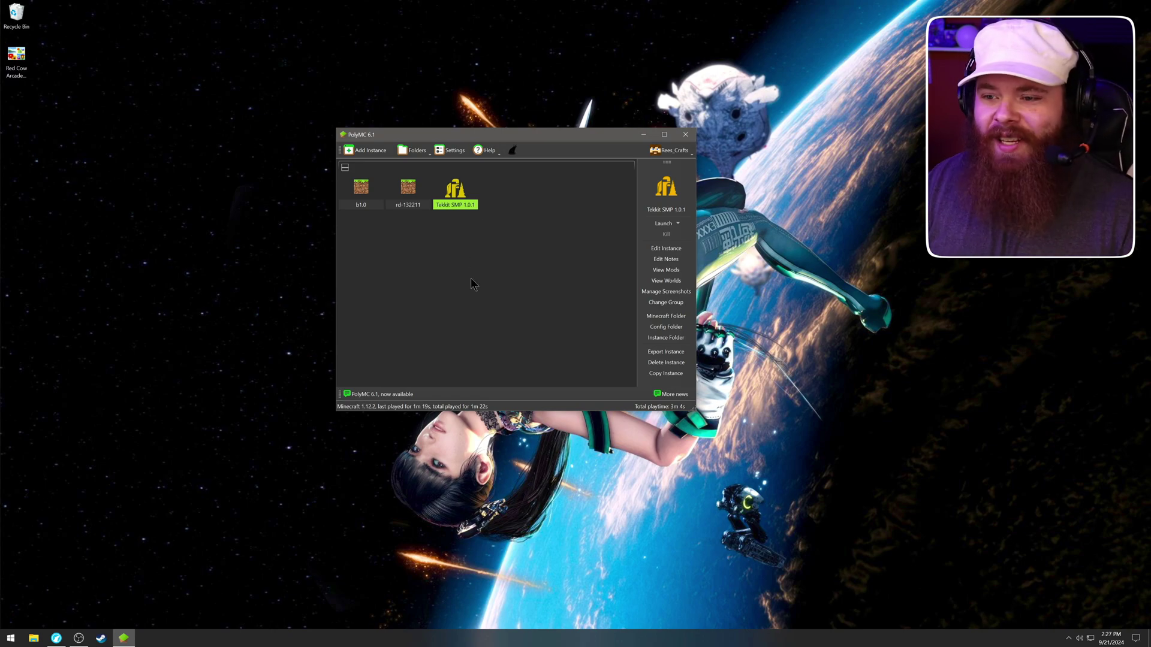
Examine the Tekkit SMP 1.0.1 instance's config folder, close it, and review the actions available for the instance.
{"action": "left_click_drag", "start_coordinate": [479, 135], "coordinate": [526, 138]}
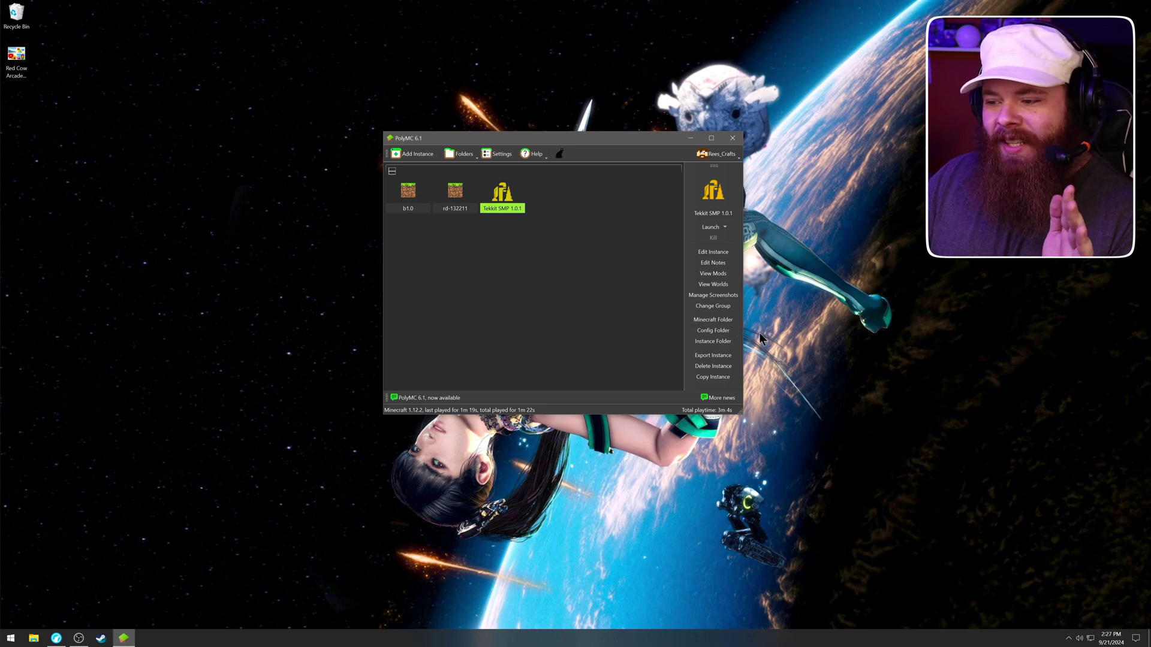
{"action": "left_click", "coordinate": [712, 330]}
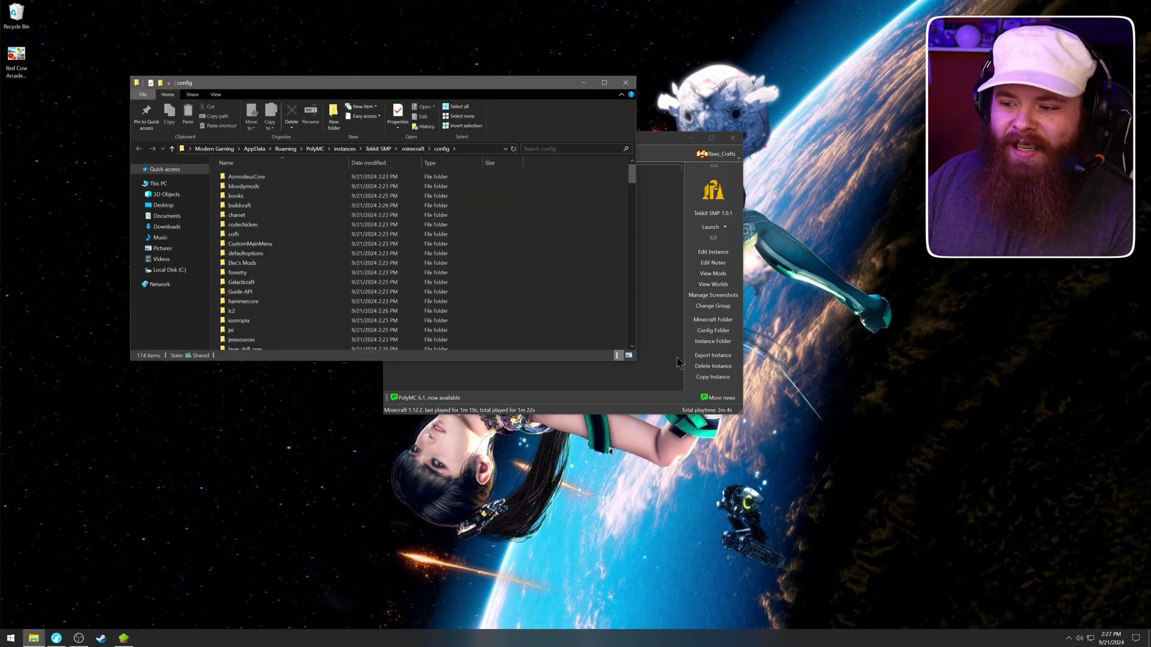
{"action": "left_click_drag", "start_coordinate": [635, 360], "coordinate": [757, 531]}
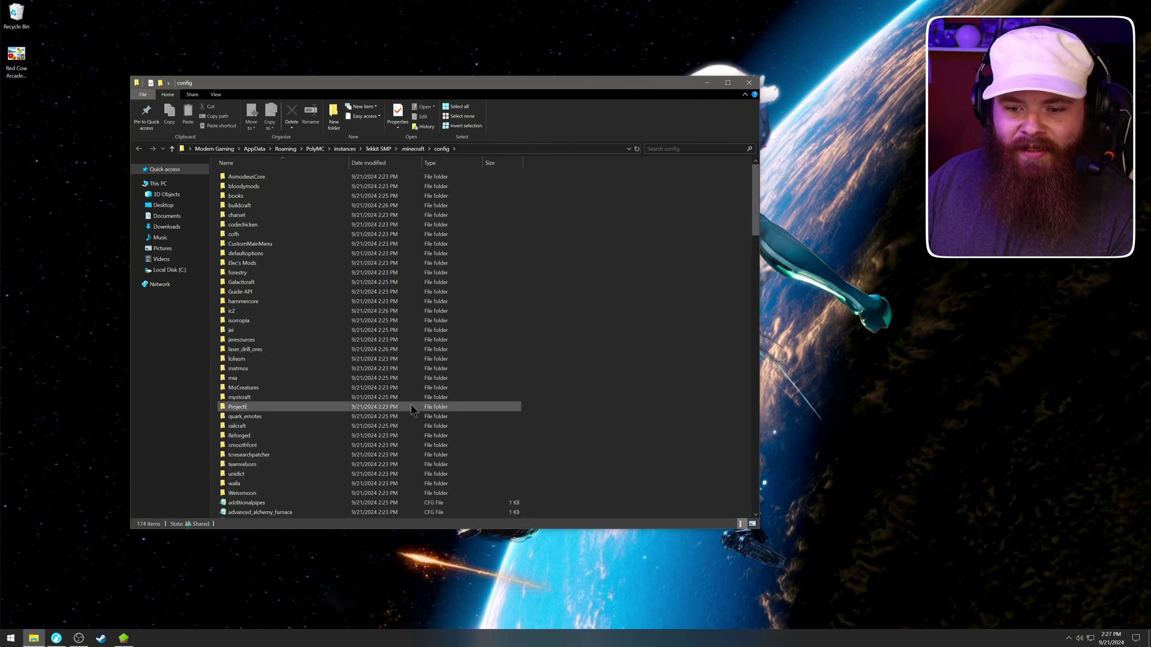
{"action": "left_click", "coordinate": [748, 82]}
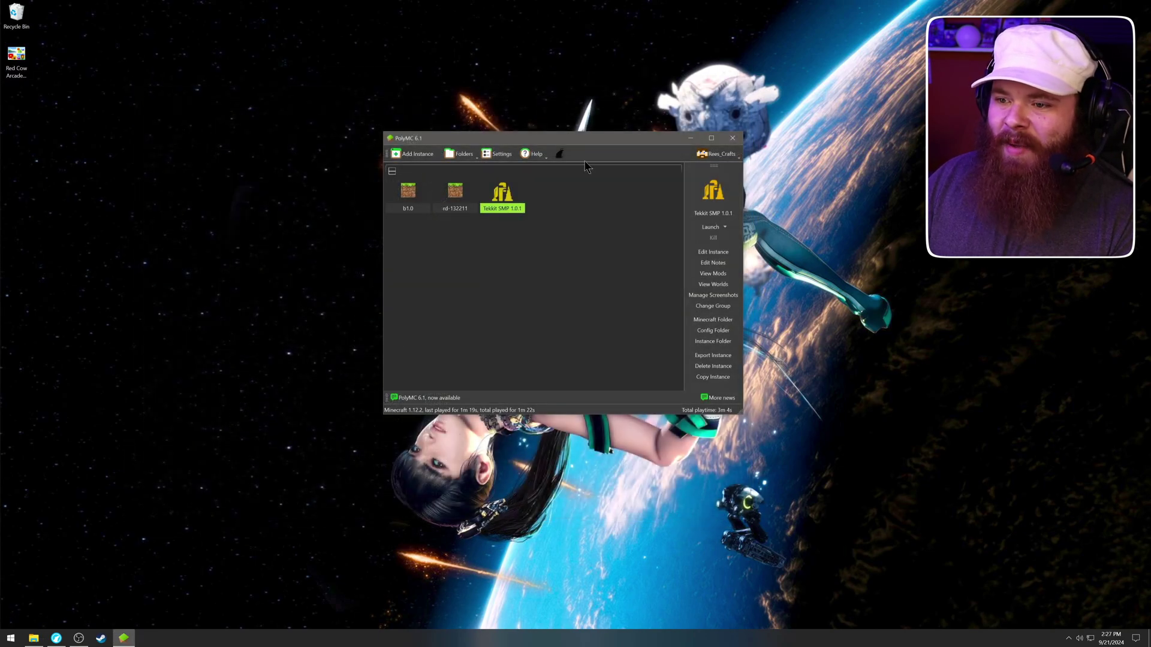
{"action": "right_click", "coordinate": [501, 203]}
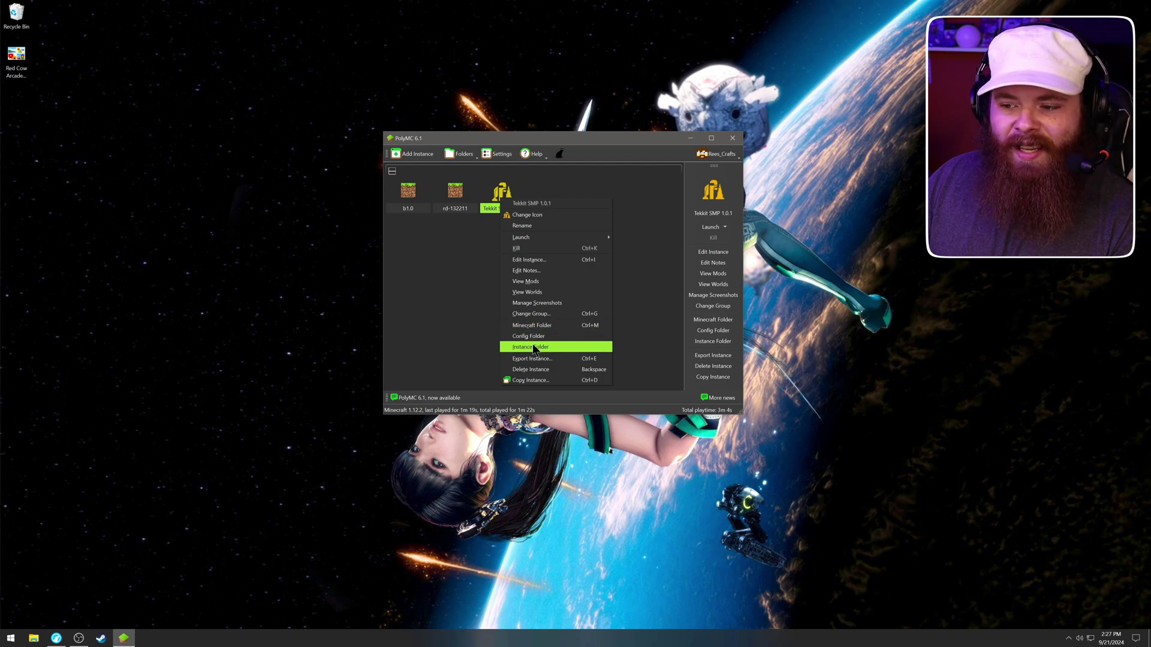
{"action": "left_click", "coordinate": [429, 312]}
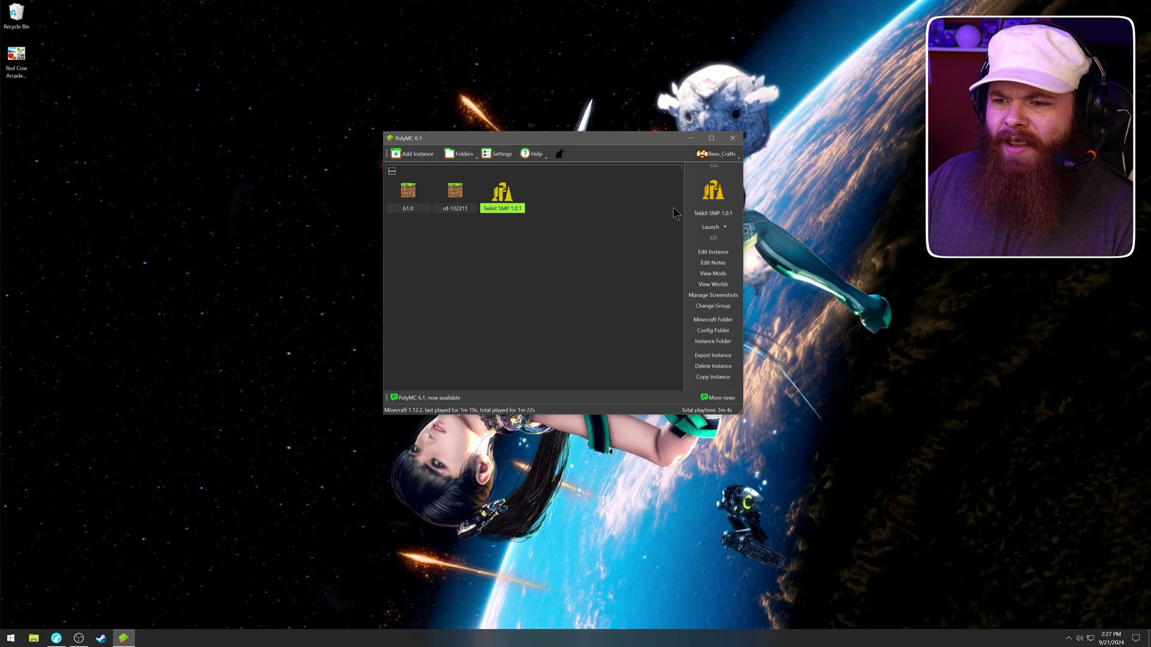
Create a new Minecraft 1.21.1 instance with the Fabric 0.16.5 mod loader.
{"action": "left_click", "coordinate": [429, 155]}
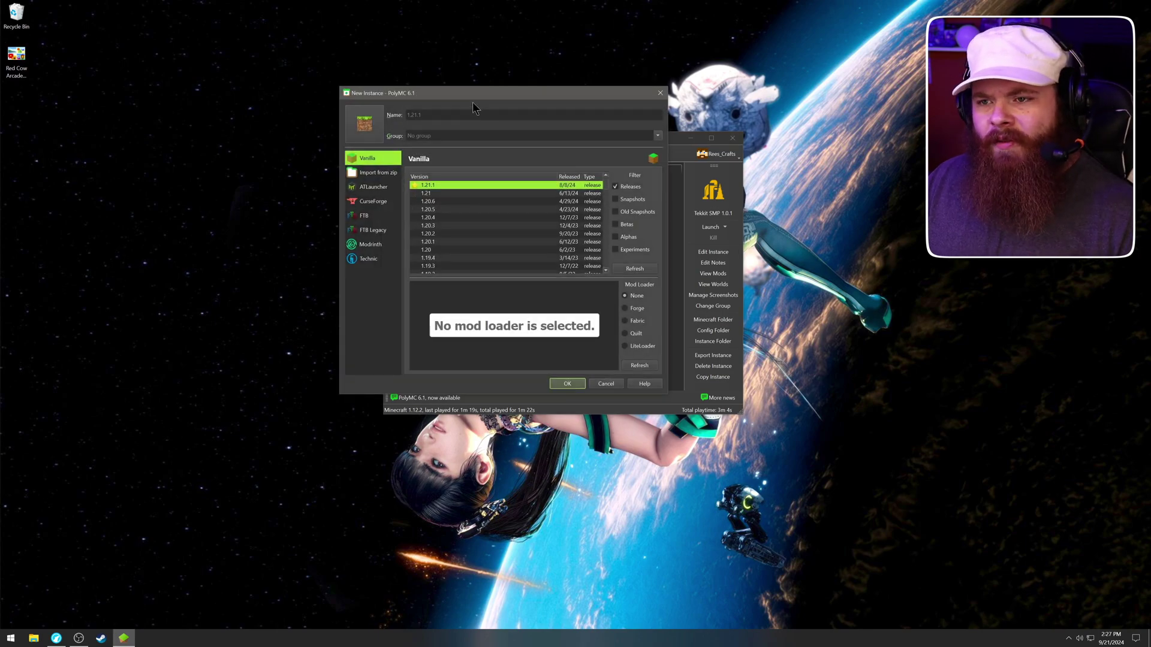
{"action": "left_click_drag", "start_coordinate": [645, 385], "coordinate": [827, 497]}
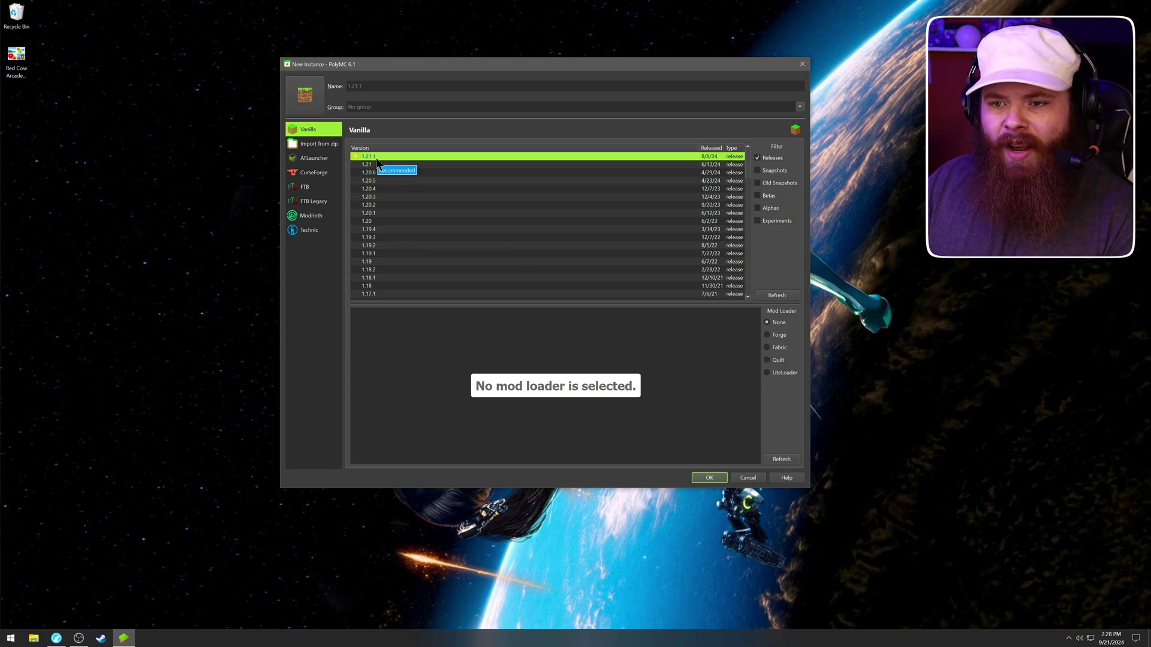
{"action": "left_click", "coordinate": [781, 350]}
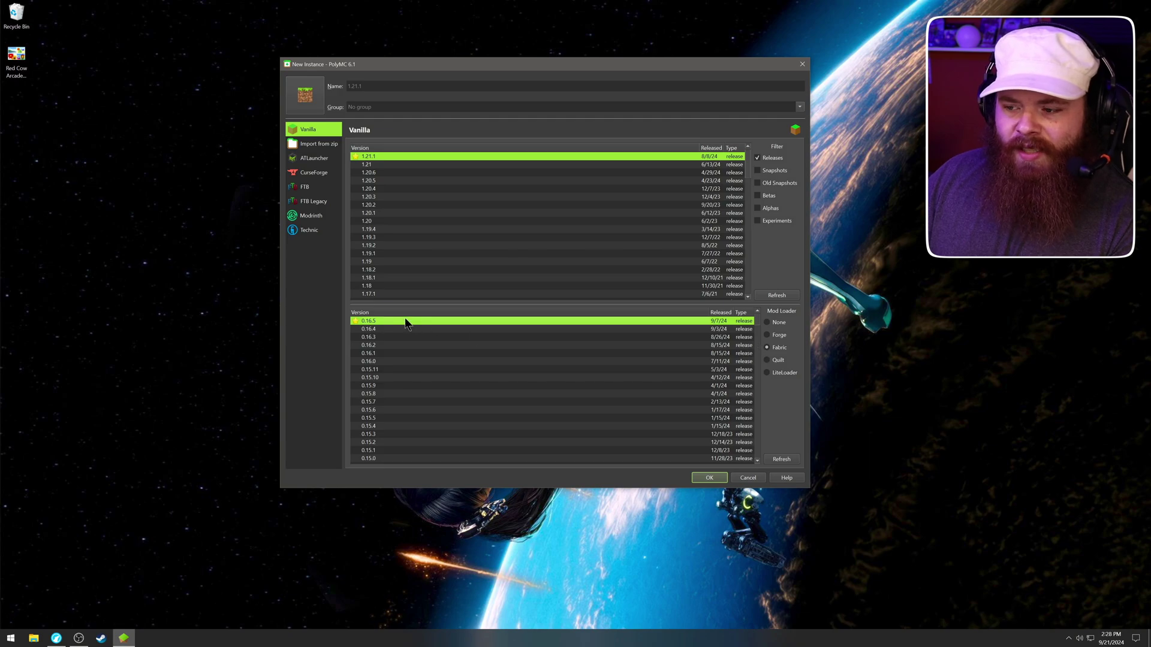
{"action": "left_click", "coordinate": [707, 477]}
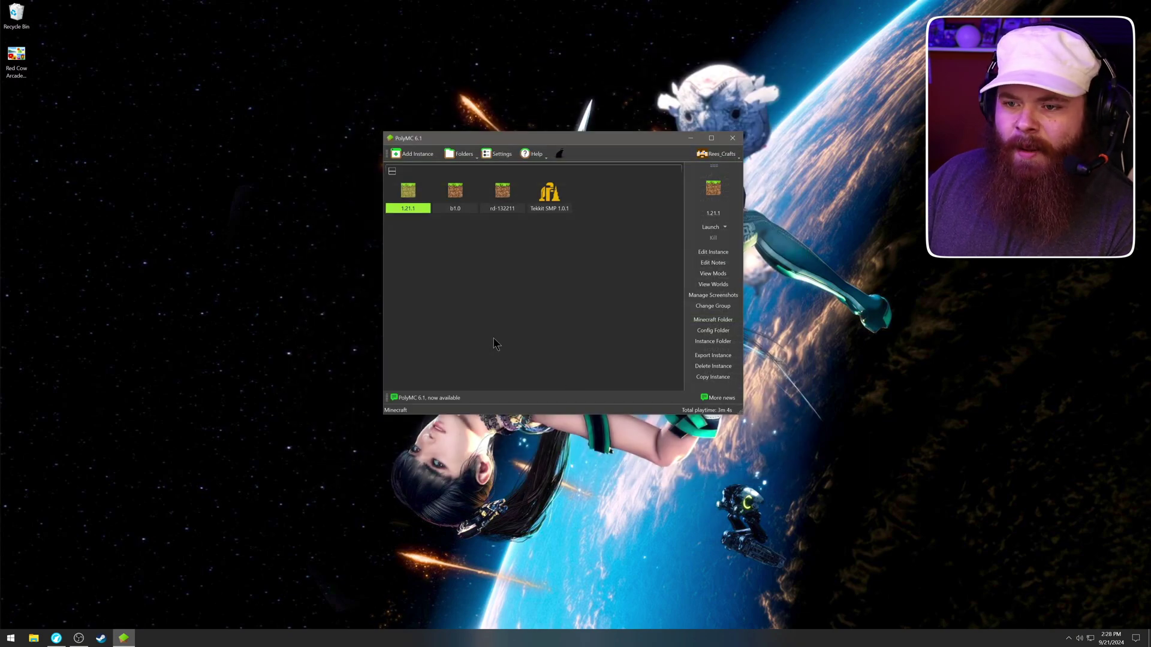
Try to launch the 1.21.1 instance and examine the Java compatibility lines at the end of its log.
{"action": "double_click", "coordinate": [411, 211]}
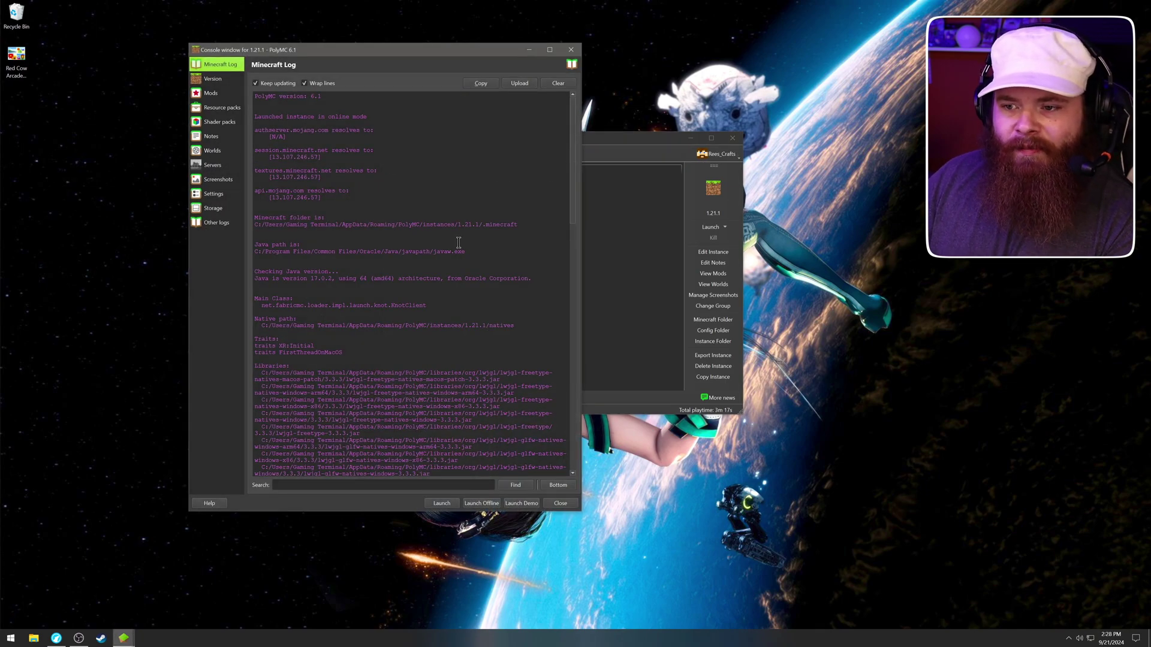
{"action": "left_click_drag", "start_coordinate": [255, 445], "coordinate": [429, 444]}
{"action": "left_click_drag", "start_coordinate": [255, 452], "coordinate": [499, 453]}
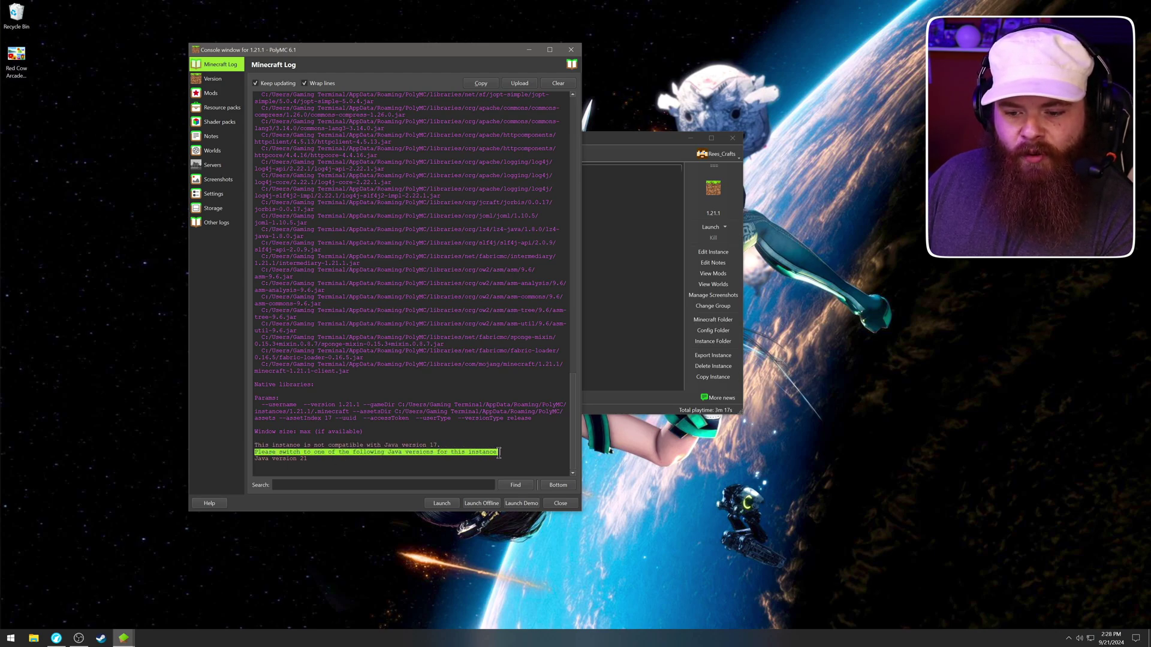
{"action": "left_click_drag", "start_coordinate": [257, 459], "coordinate": [309, 459]}
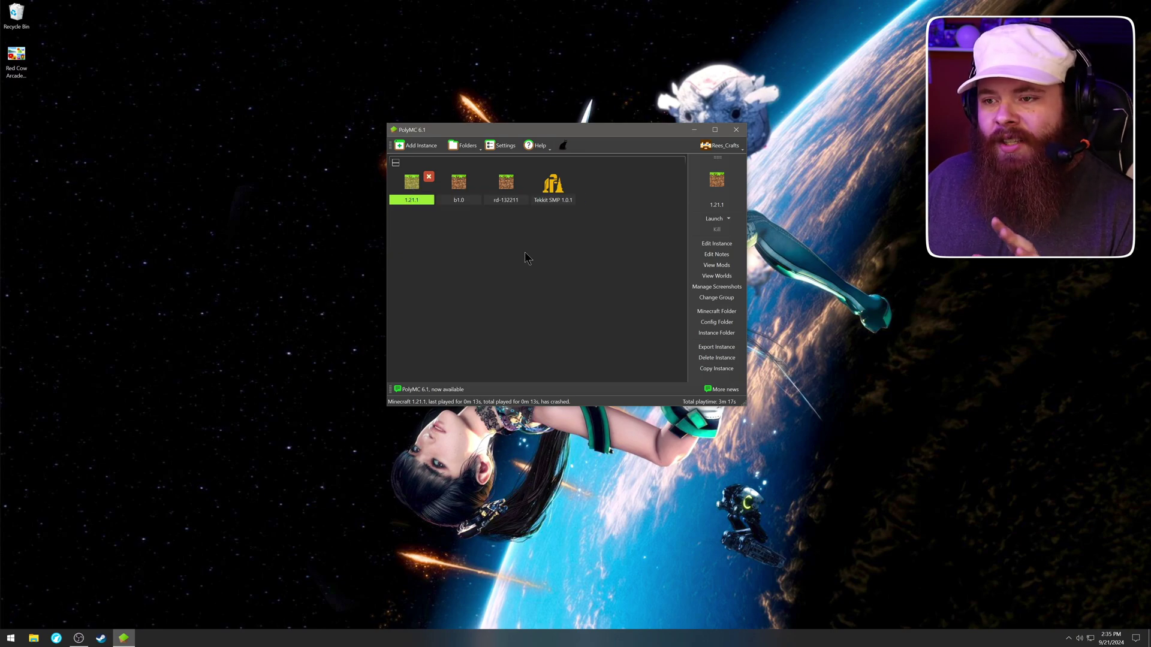
Override the 1.21.1 instance's Java installation with Java 21.0.4, refreshing the detected Java versions first.
{"action": "left_click_drag", "start_coordinate": [601, 133], "coordinate": [582, 152]}
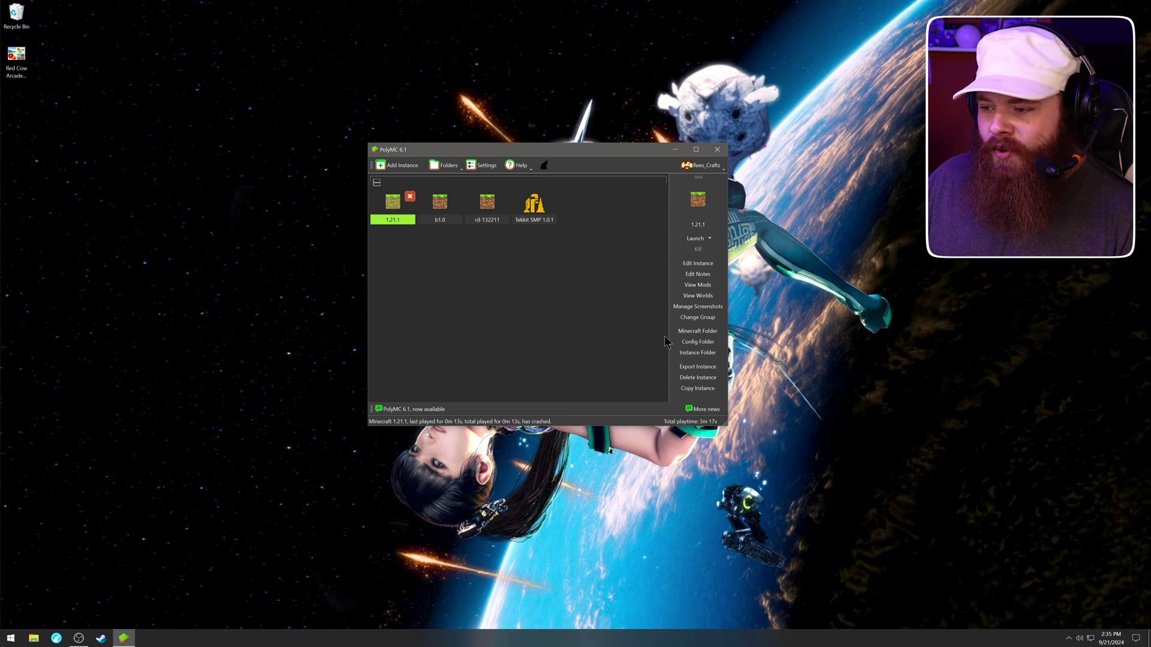
{"action": "left_click", "coordinate": [698, 264]}
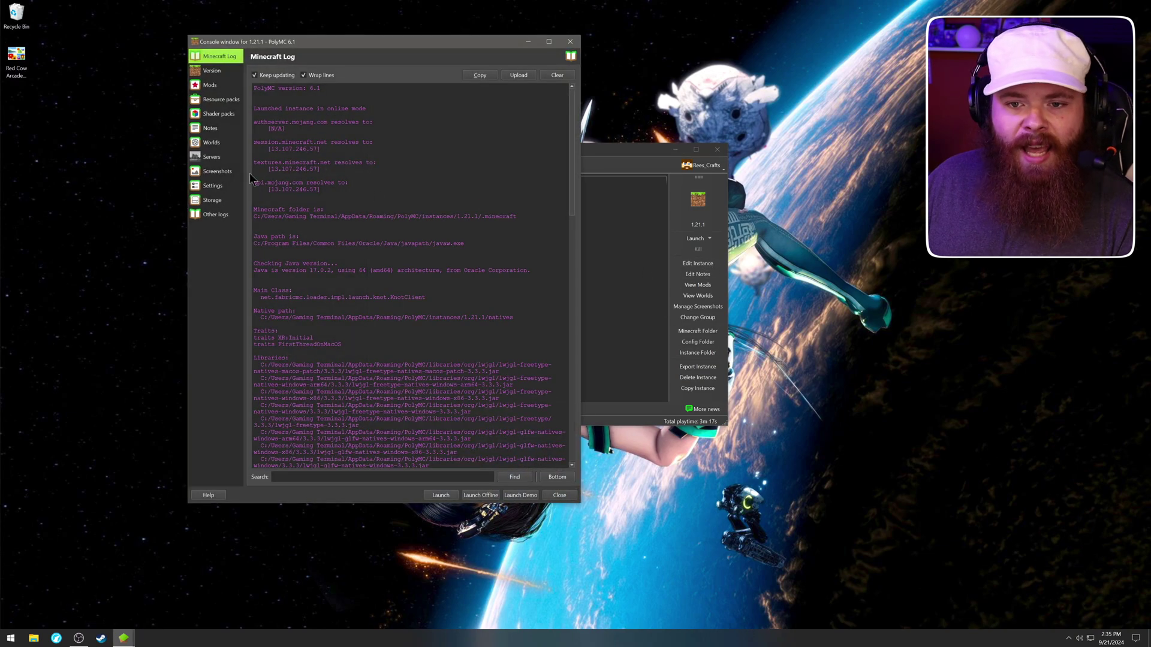
{"action": "left_click", "coordinate": [211, 188]}
{"action": "left_click", "coordinate": [255, 111]}
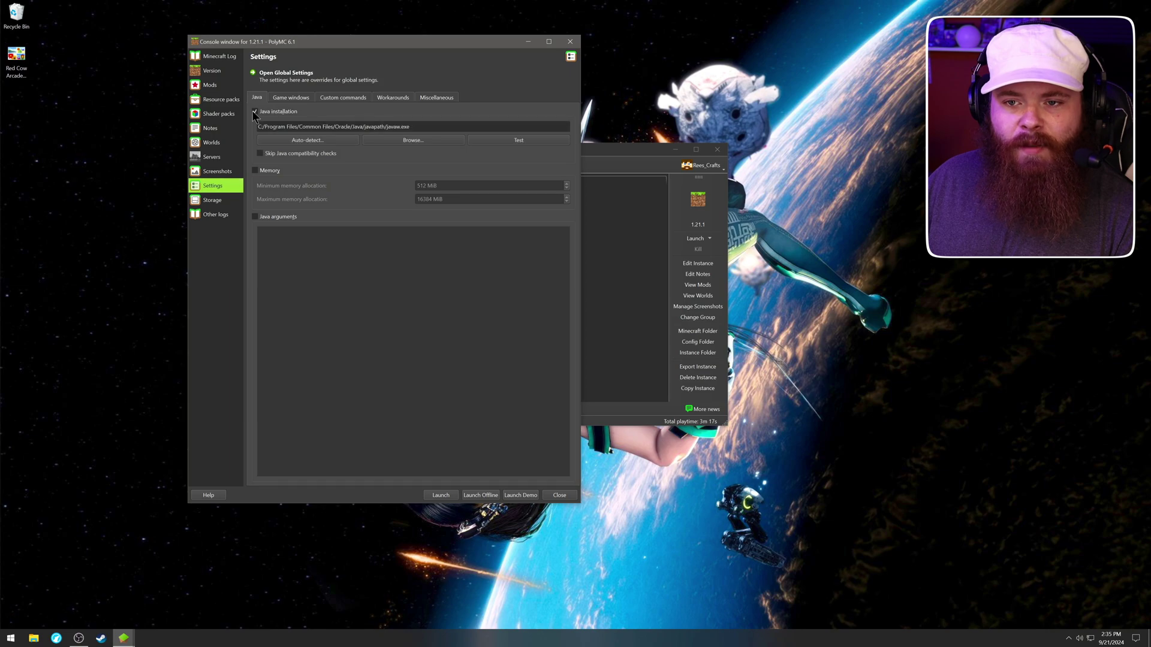
{"action": "left_click", "coordinate": [281, 142]}
{"action": "left_click", "coordinate": [321, 339]}
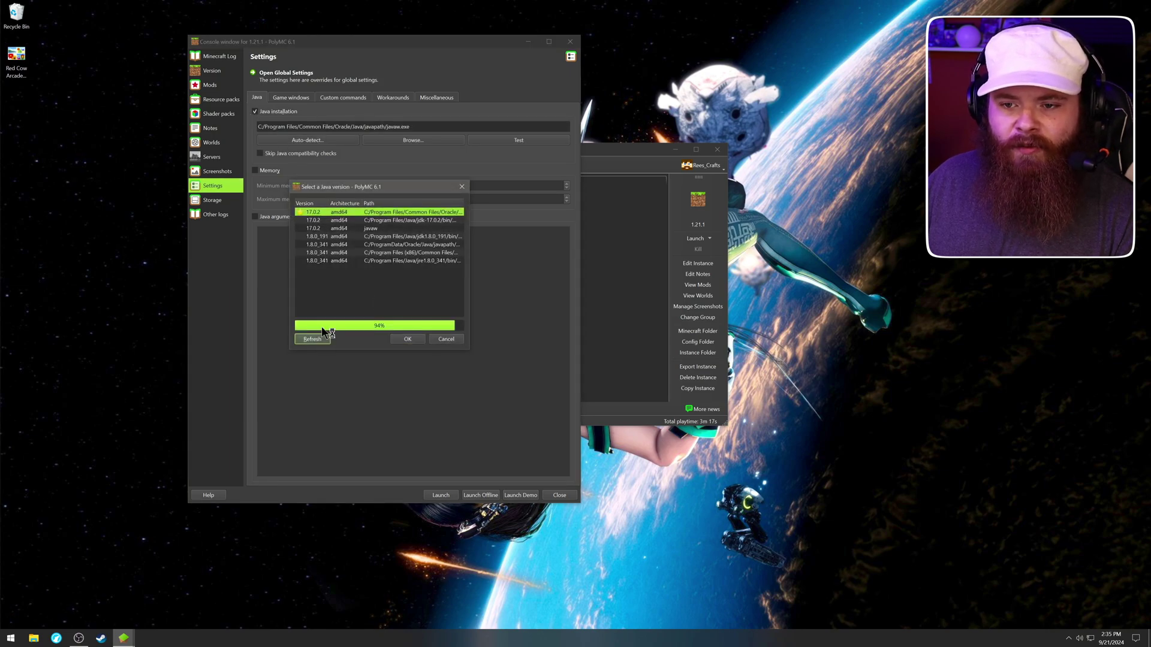
{"action": "left_click", "coordinate": [316, 214]}
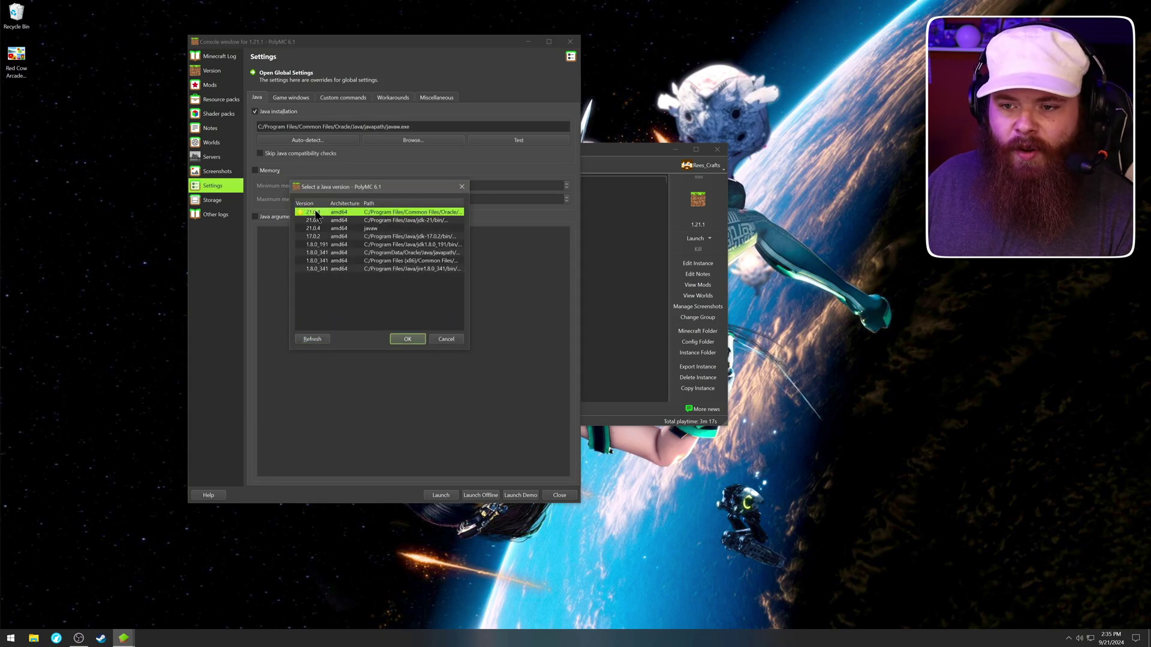
{"action": "left_click", "coordinate": [407, 340]}
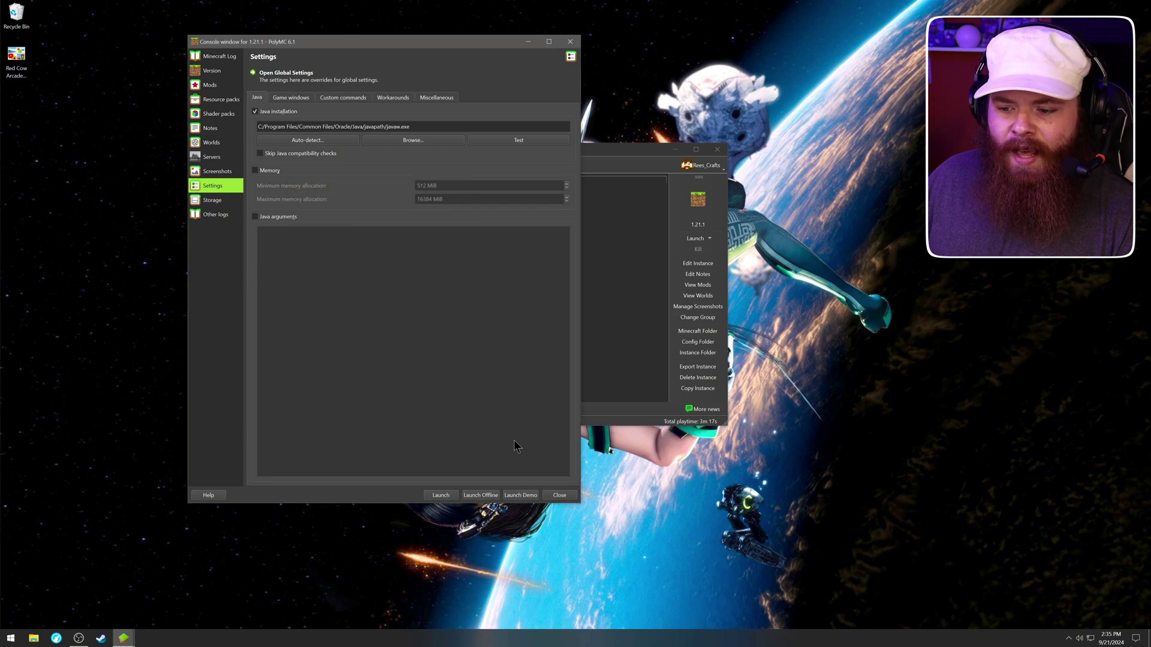
Launch the 1.21.1 instance to test it, quit the game from its title screen, and close the console window.
{"action": "left_click", "coordinate": [436, 496]}
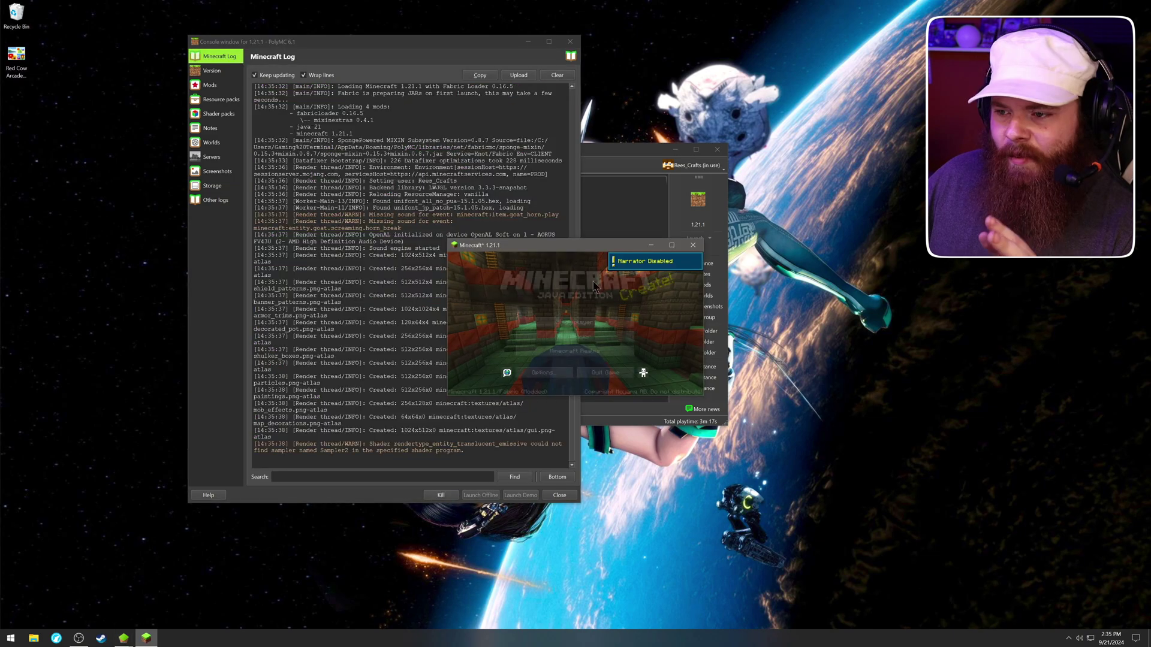
{"action": "left_click", "coordinate": [604, 373]}
{"action": "left_click", "coordinate": [558, 495]}
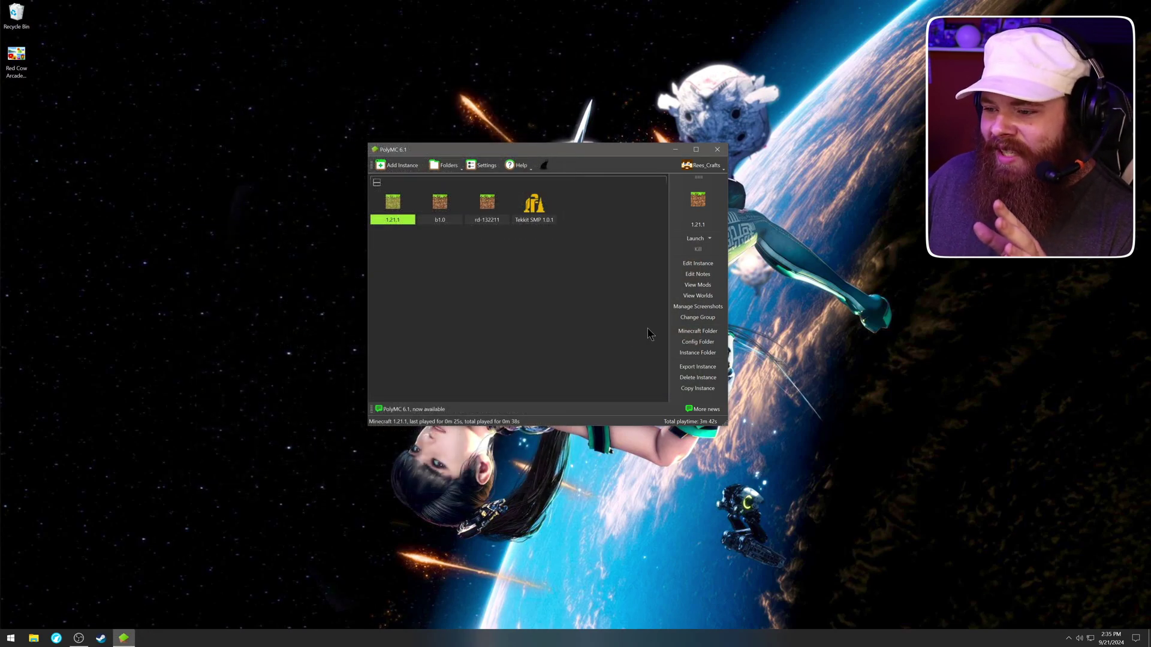
Open the mod download catalogue for the 1.21.1 instance, enlarge its window, and switch the source to CurseForge.
{"action": "left_click", "coordinate": [697, 286]}
{"action": "left_click_drag", "start_coordinate": [441, 38], "coordinate": [454, 60]}
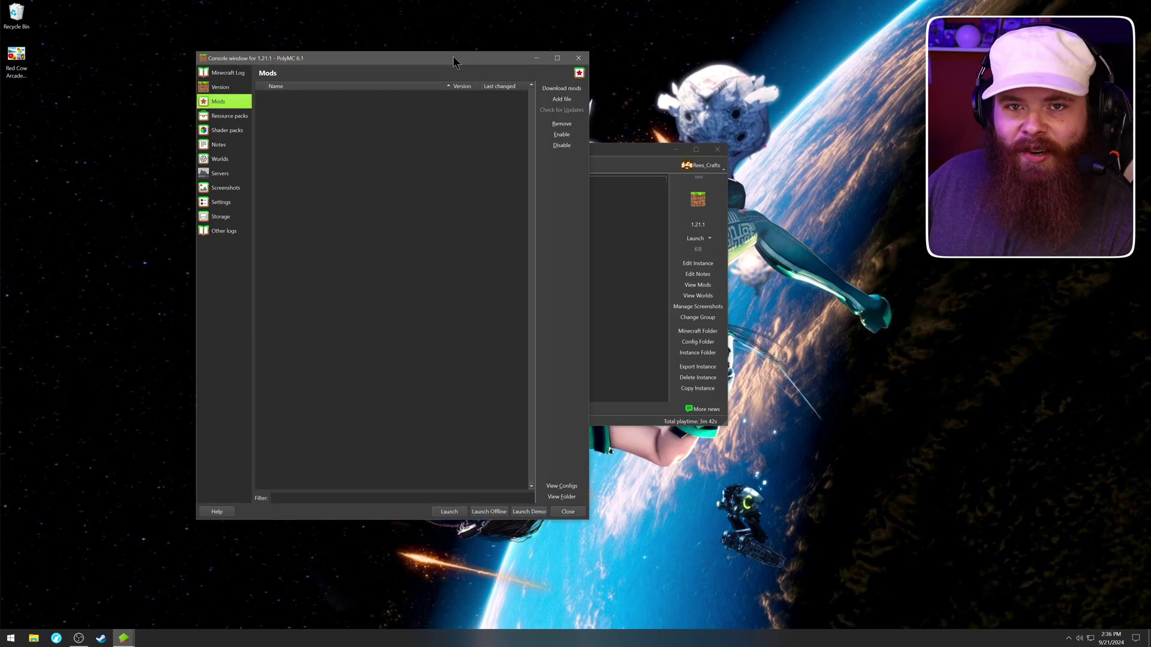
{"action": "left_click", "coordinate": [562, 89]}
{"action": "left_click_drag", "start_coordinate": [446, 95], "coordinate": [459, 86]}
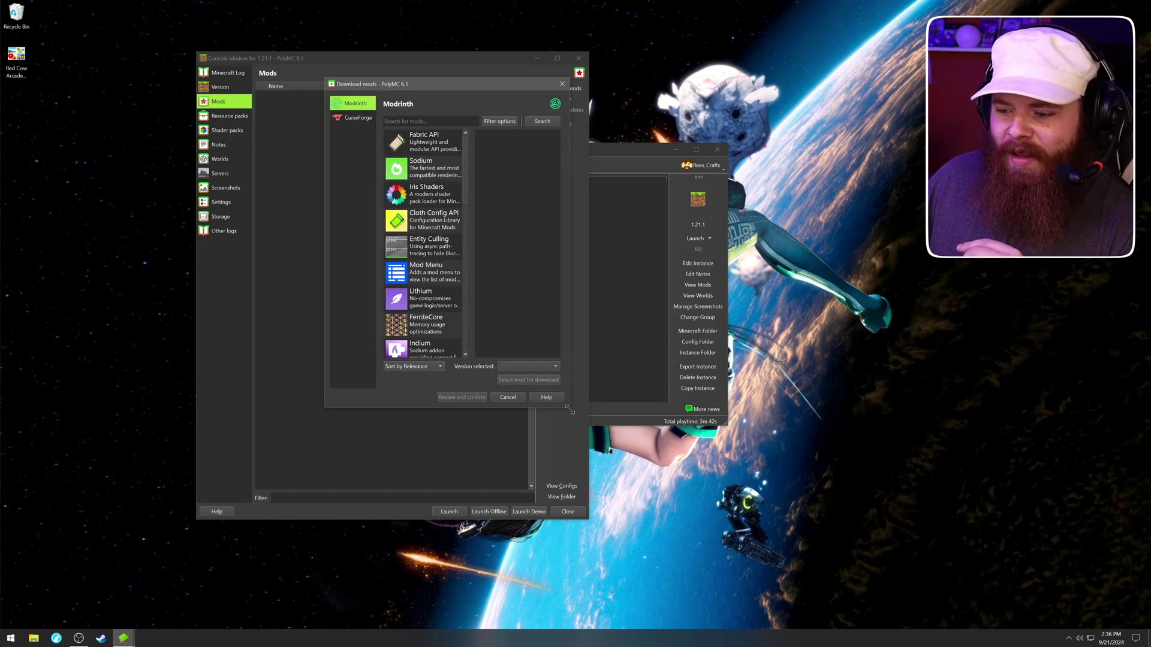
{"action": "left_click_drag", "start_coordinate": [571, 412], "coordinate": [835, 527]}
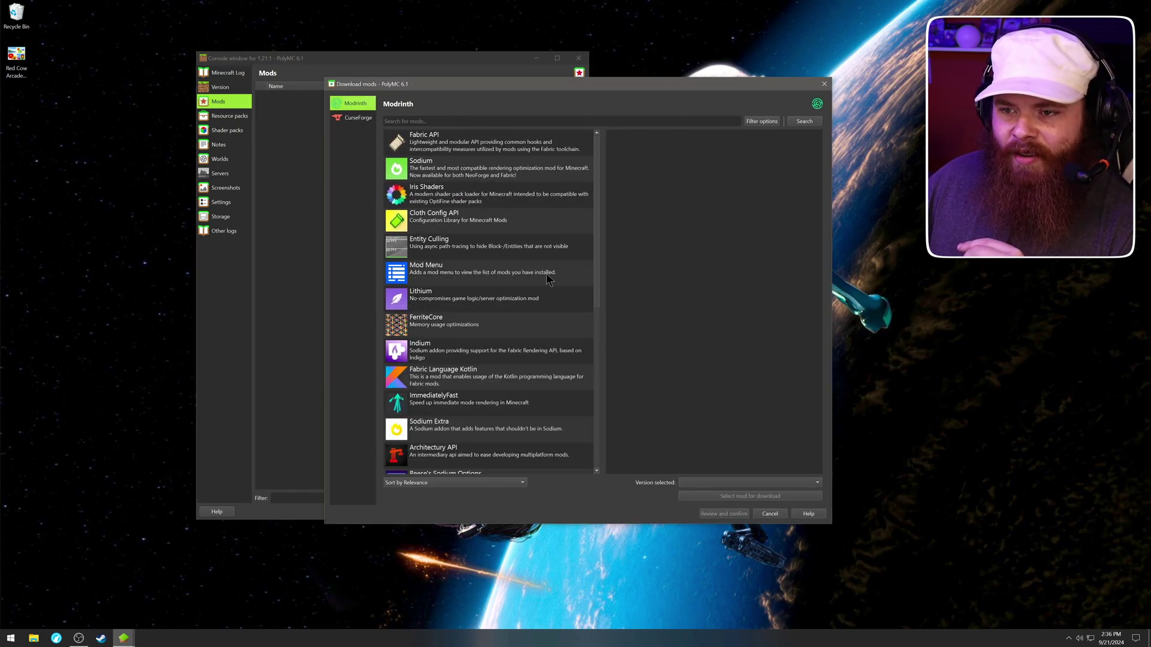
{"action": "left_click", "coordinate": [359, 118]}
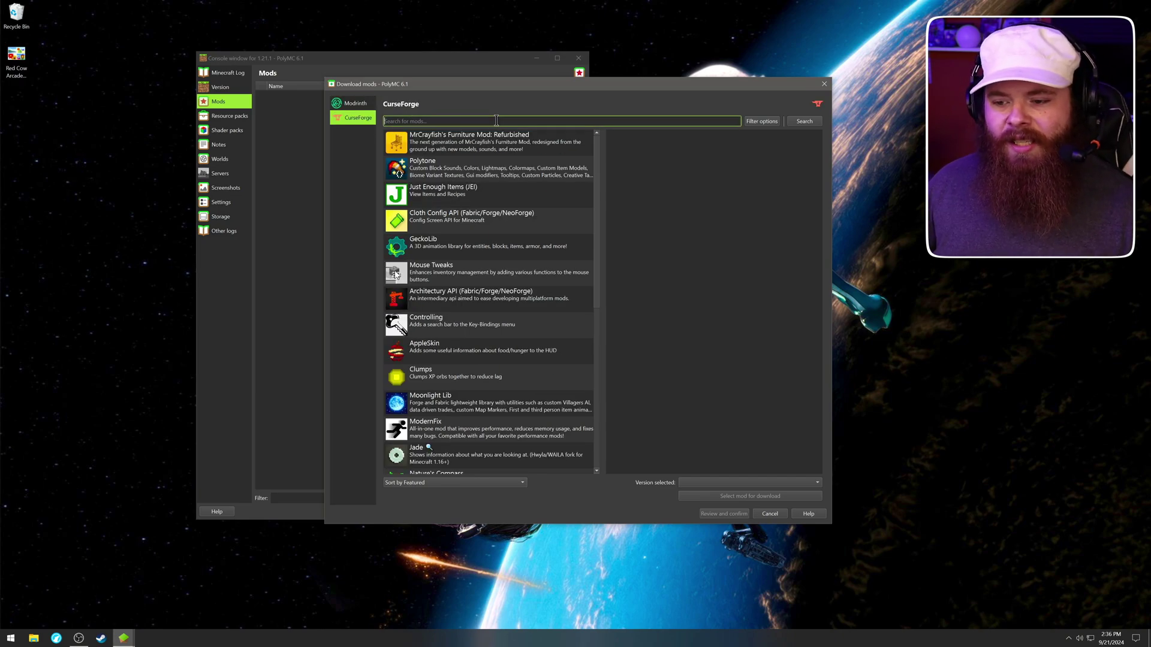
Select the Fabric versions of Clumps and ModernFix for download from CurseForge.
{"action": "left_click", "coordinate": [480, 377]}
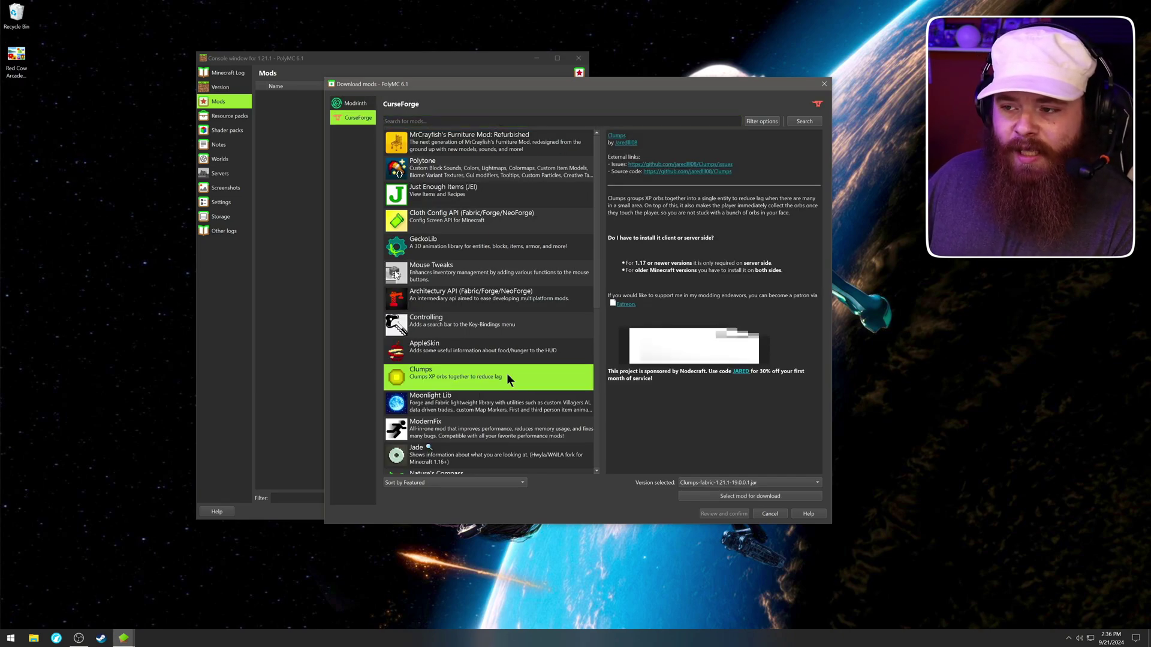
{"action": "left_click", "coordinate": [707, 498]}
{"action": "left_click", "coordinate": [497, 403]}
{"action": "left_click", "coordinate": [496, 433]}
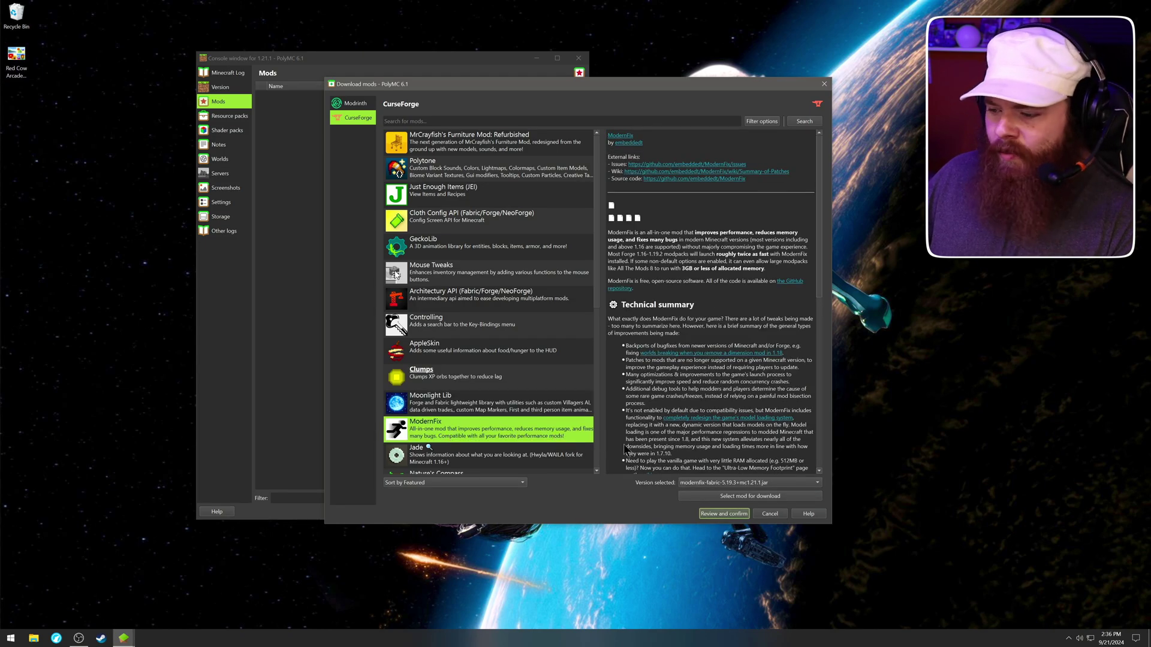
{"action": "left_click", "coordinate": [714, 497]}
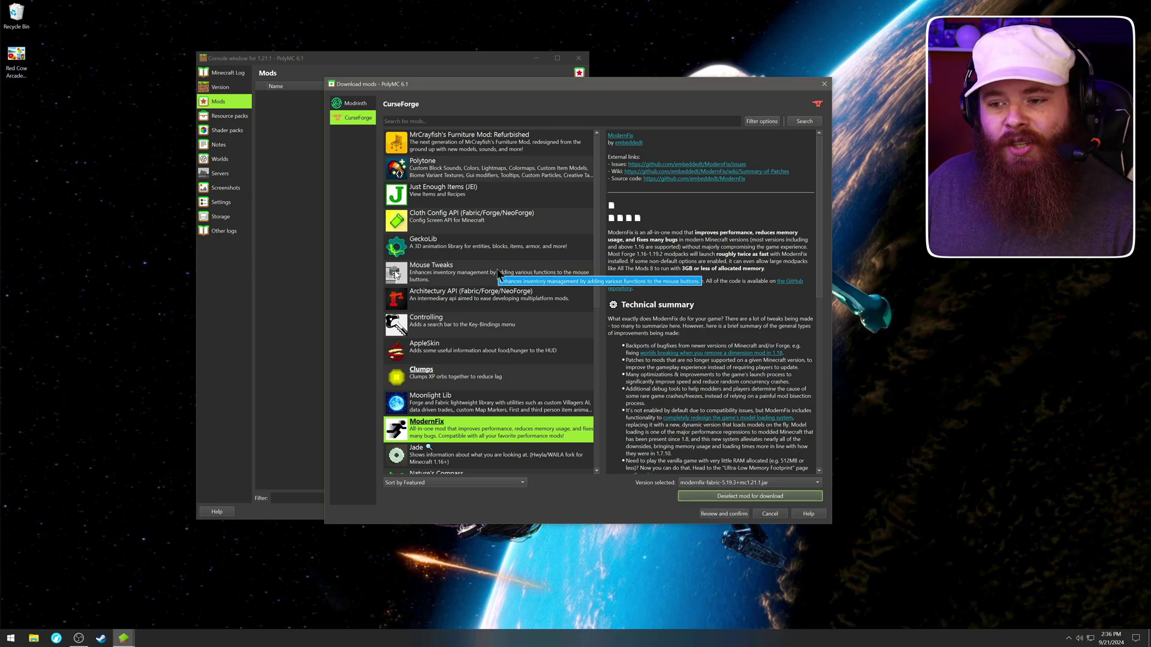
Add Mouse Tweaks and Just Enough Items (JEI) to the mods selected for download.
{"action": "left_click", "coordinate": [448, 271]}
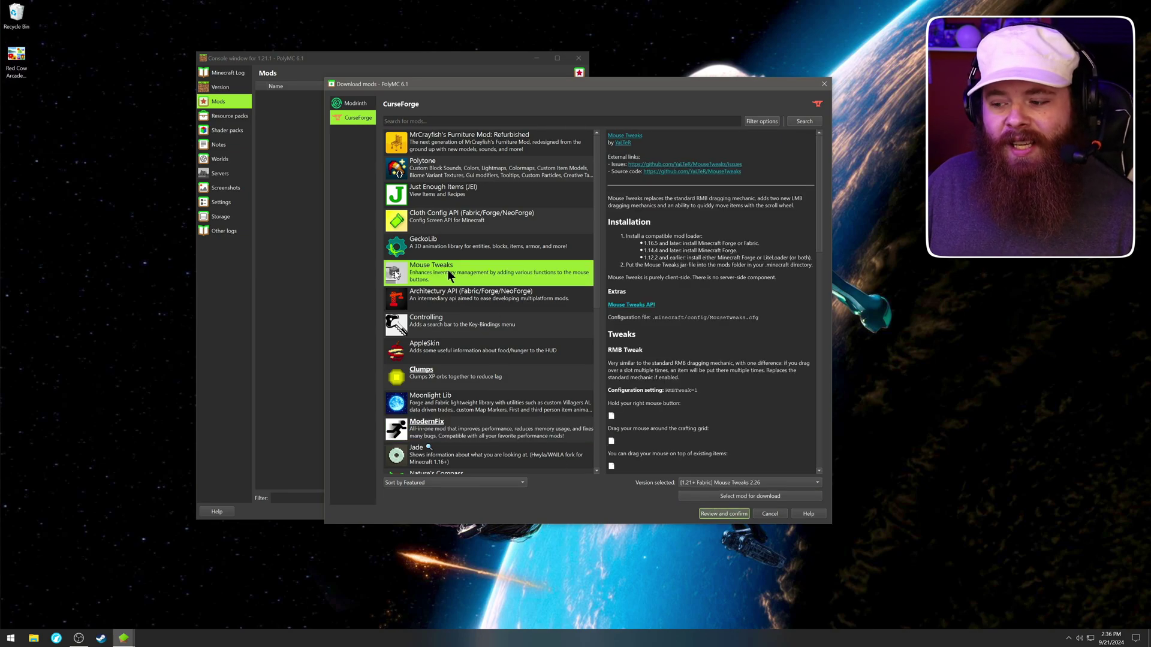
{"action": "left_click", "coordinate": [700, 497]}
{"action": "left_click", "coordinate": [528, 193]}
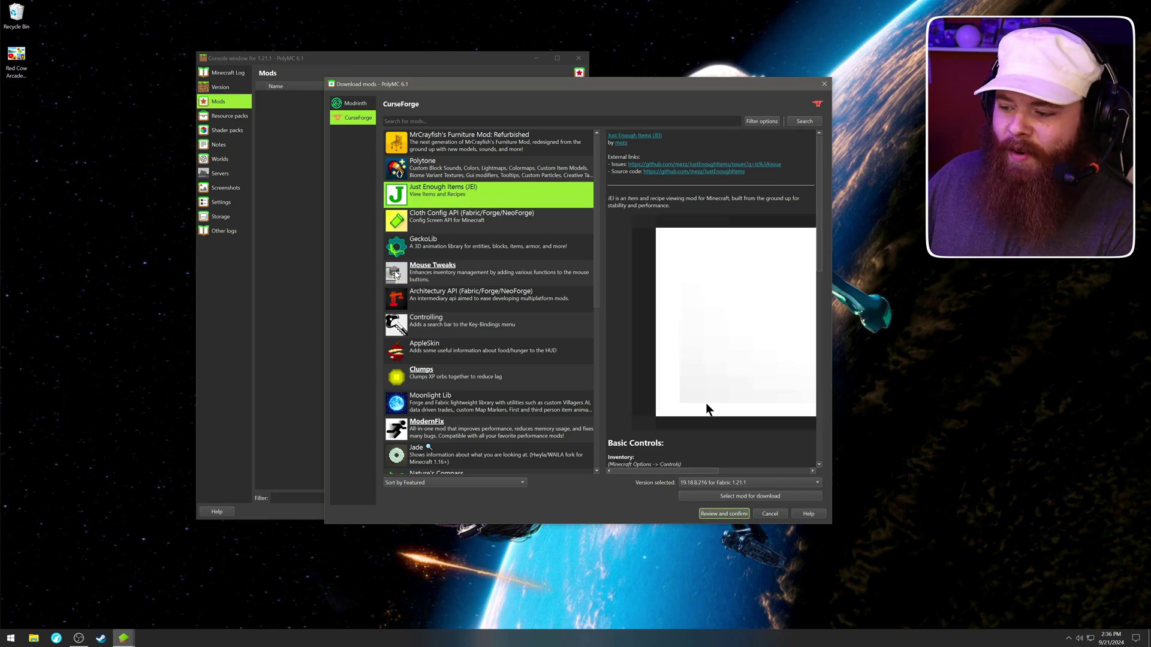
{"action": "left_click", "coordinate": [713, 496]}
Add JourneyMap and Nature's Compass to the mods selected for download.
{"action": "scroll", "coordinate": [484, 269], "scroll_direction": "down", "scroll_amount": 3}
{"action": "left_click", "coordinate": [484, 273]}
{"action": "left_click", "coordinate": [712, 496]}
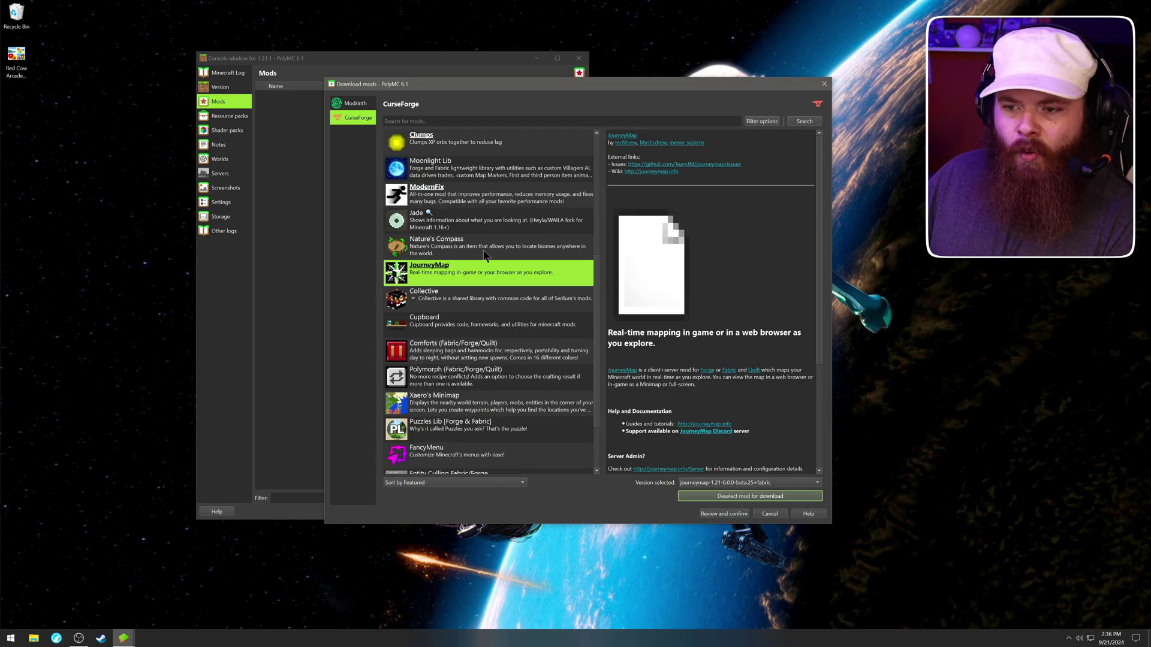
{"action": "left_click", "coordinate": [484, 251]}
{"action": "left_click", "coordinate": [712, 496]}
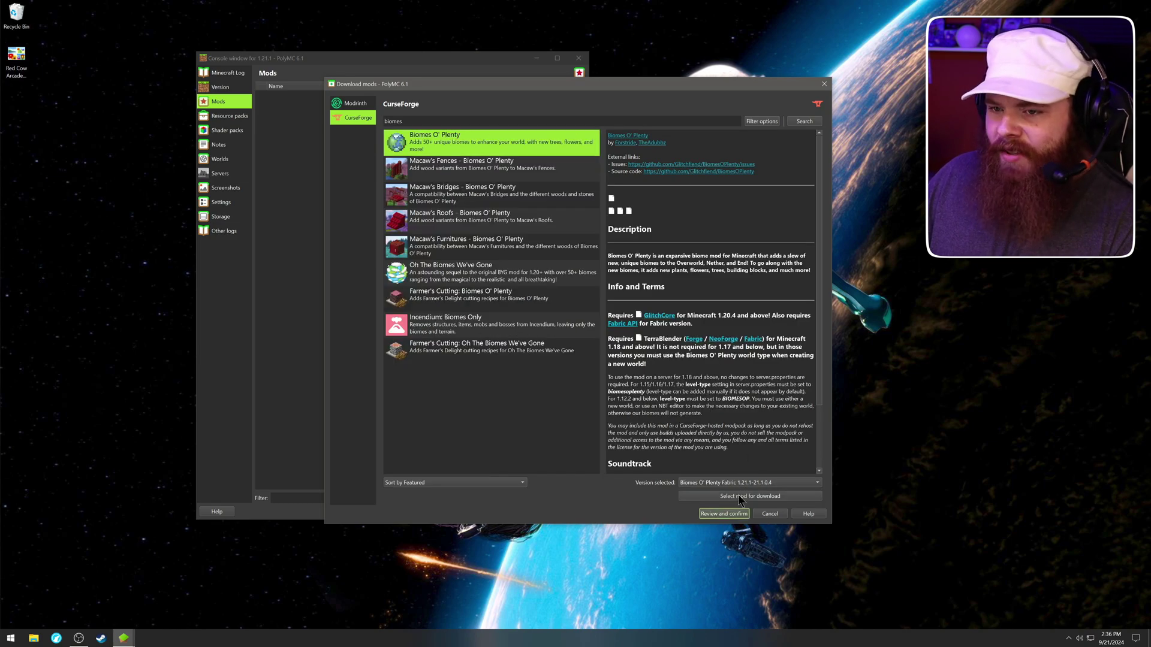
Select Biomes O' Plenty for download and confirm downloading all the chosen mods.
{"action": "left_click", "coordinate": [738, 495]}
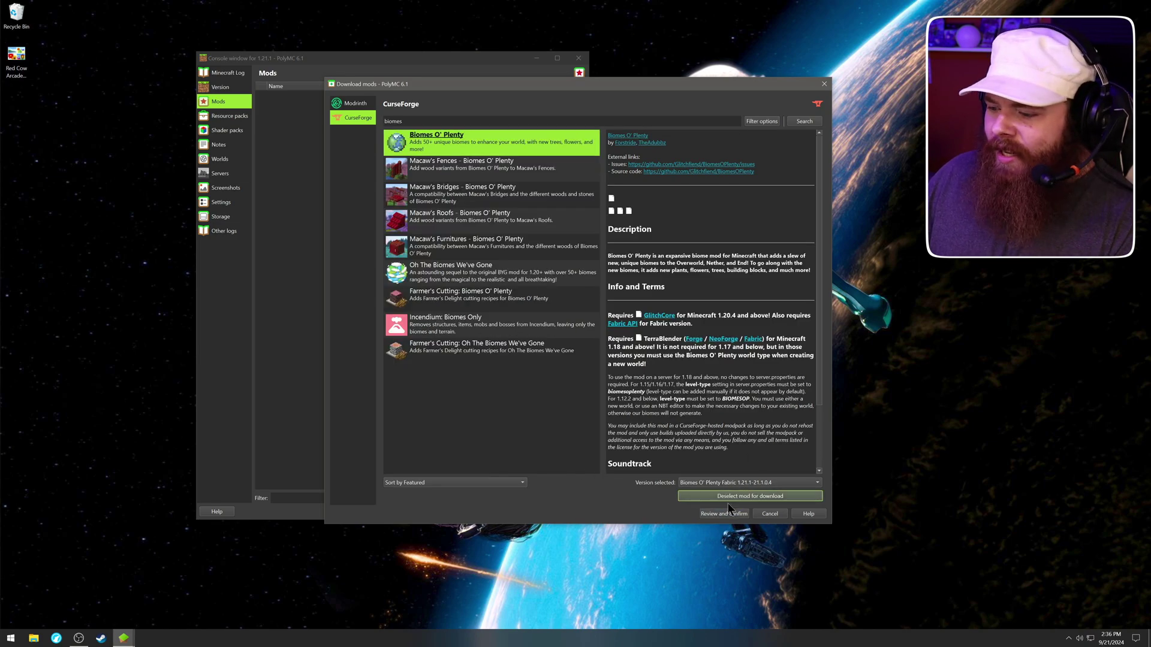
{"action": "left_click", "coordinate": [725, 514]}
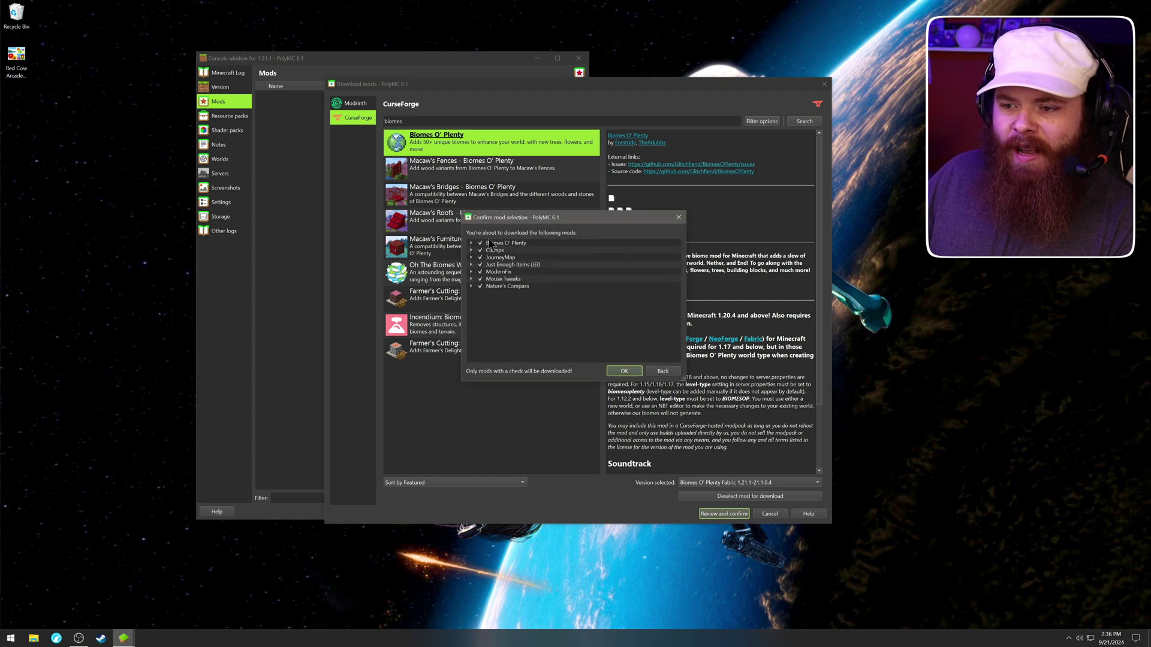
{"action": "left_click", "coordinate": [621, 371]}
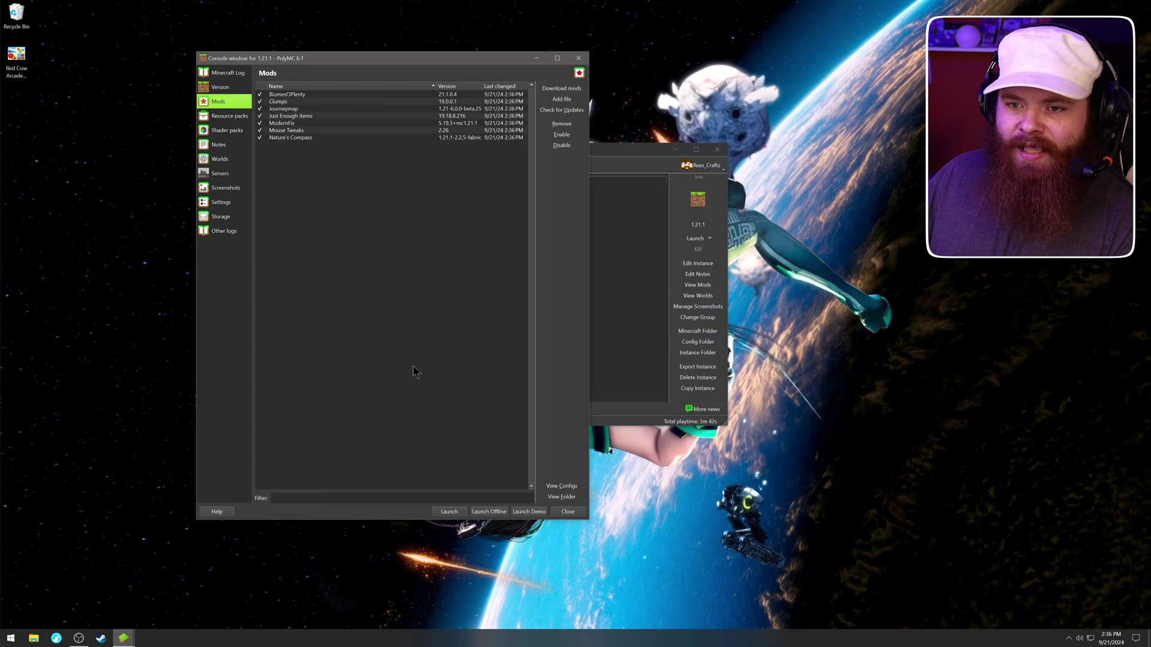
Try to launch the modded 1.21.1 instance and select Fabric API 0.104.0+1.21.1 from Modrinth for download.
{"action": "left_click", "coordinate": [449, 511]}
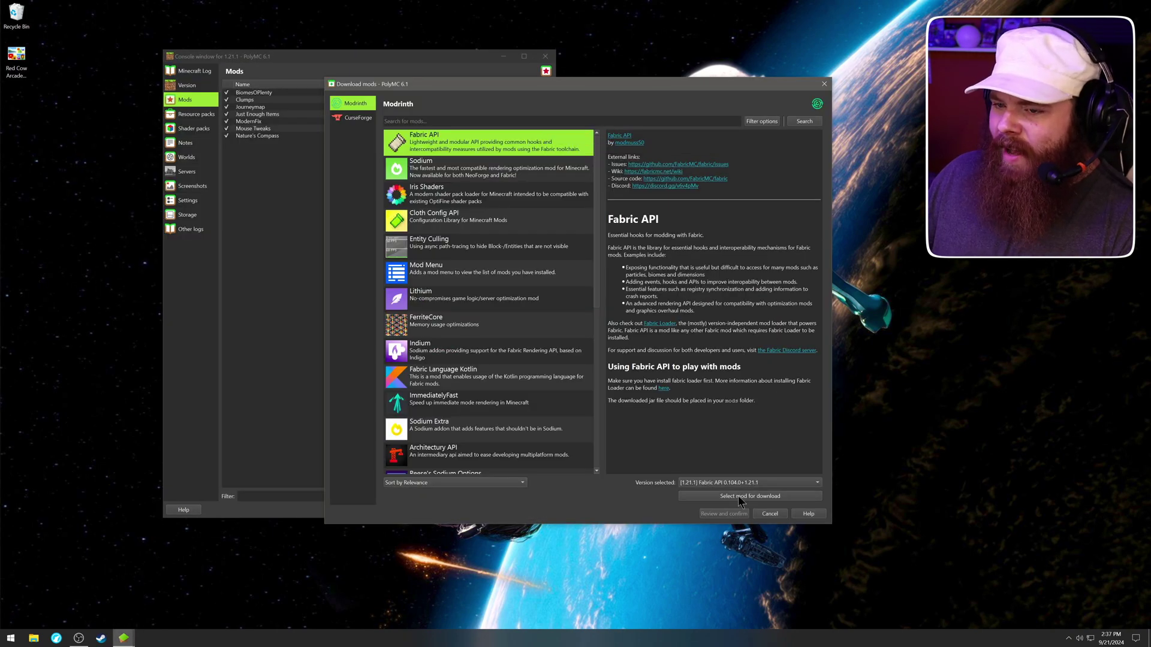
{"action": "left_click", "coordinate": [739, 495]}
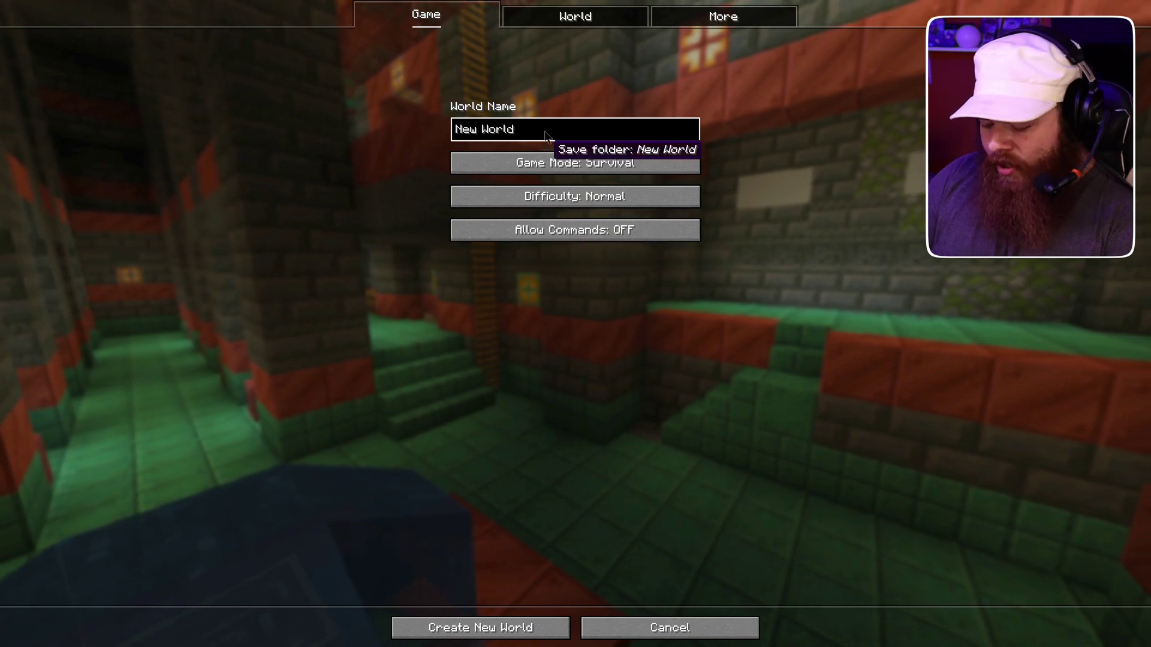
Create a new Minecraft world named Test in Creative game mode.
{"action": "key", "text": "BackSpace"}
{"action": "key", "text": "BackSpace"}
{"action": "key", "text": "BackSpace"}
{"action": "key", "text": "BackSpace"}
{"action": "key", "text": "BackSpace"}
{"action": "key", "text": "BackSpace"}
{"action": "key", "text": "BackSpace"}
{"action": "key", "text": "BackSpace"}
{"action": "key", "text": "BackSpace"}
{"action": "type", "text": "Test"}
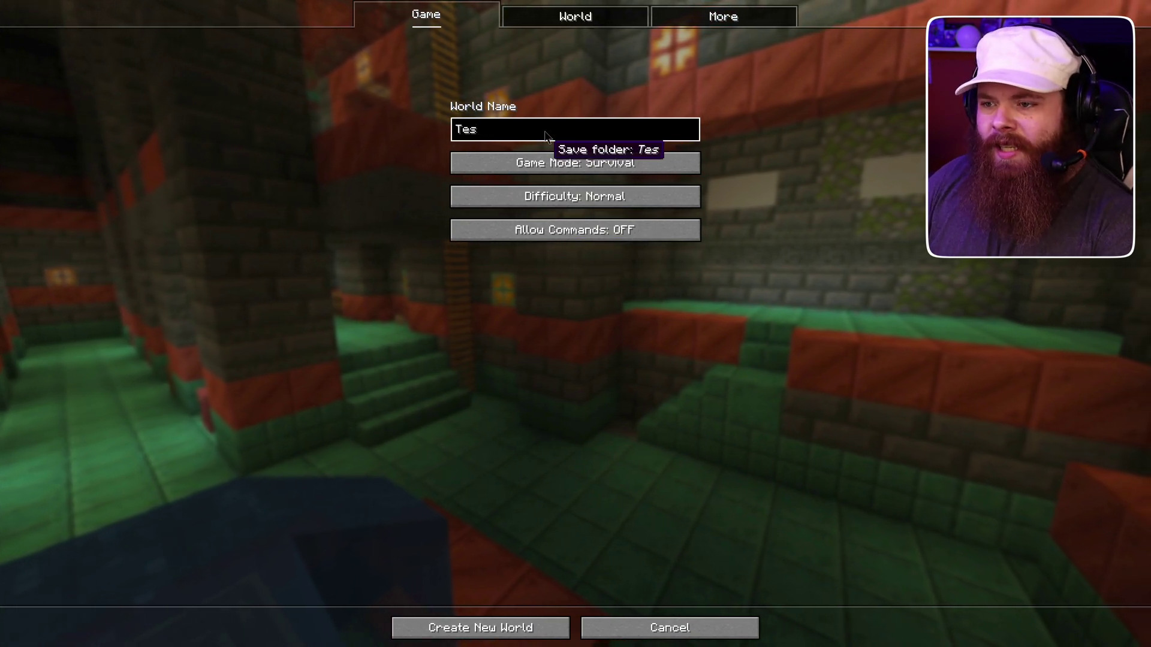
{"action": "left_click", "coordinate": [548, 161]}
{"action": "left_click", "coordinate": [548, 160]}
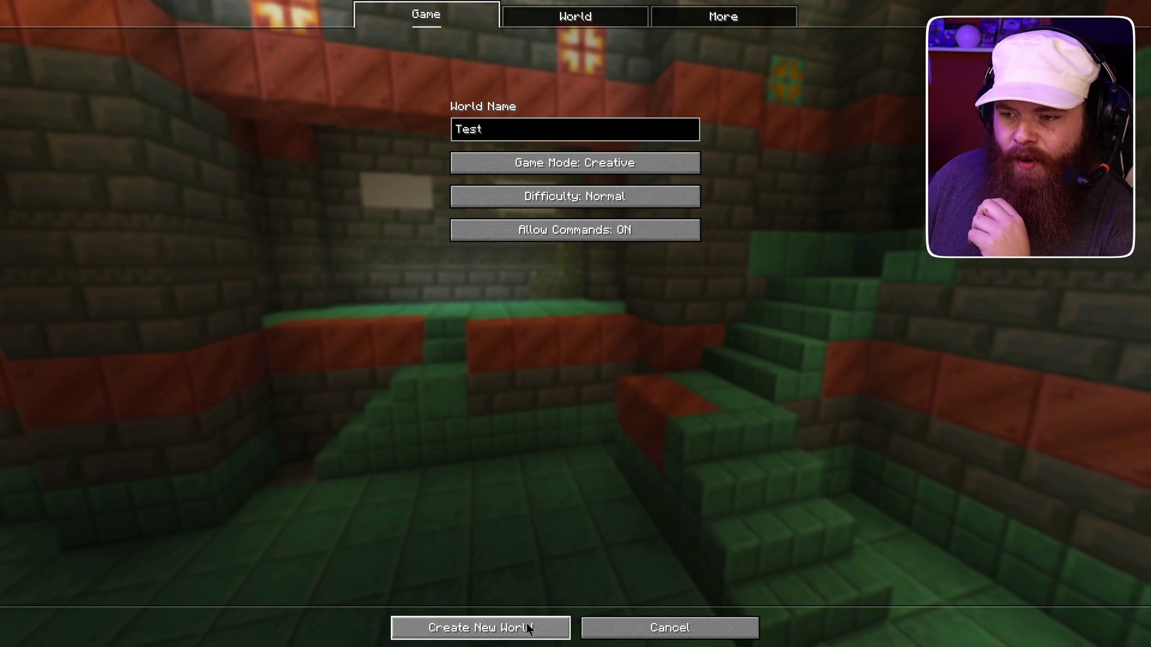
{"action": "left_click", "coordinate": [527, 627]}
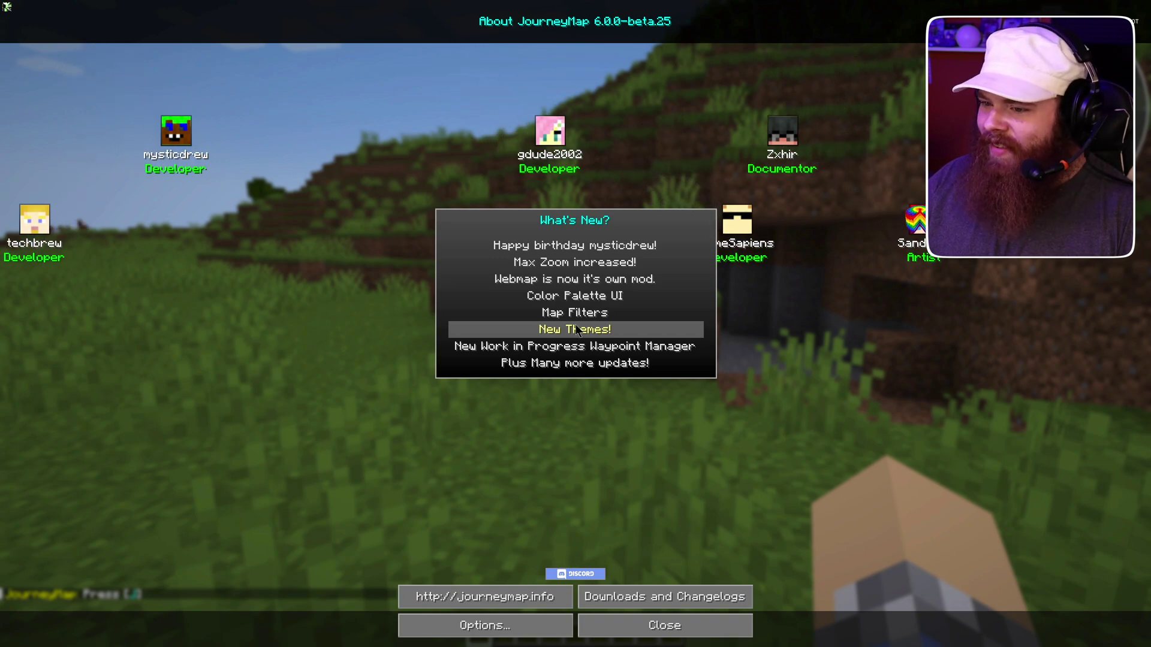
Dismiss JourneyMap's What's New screen, examine the fullscreen map of the surroundings, and return to the game.
{"action": "left_click", "coordinate": [618, 623]}
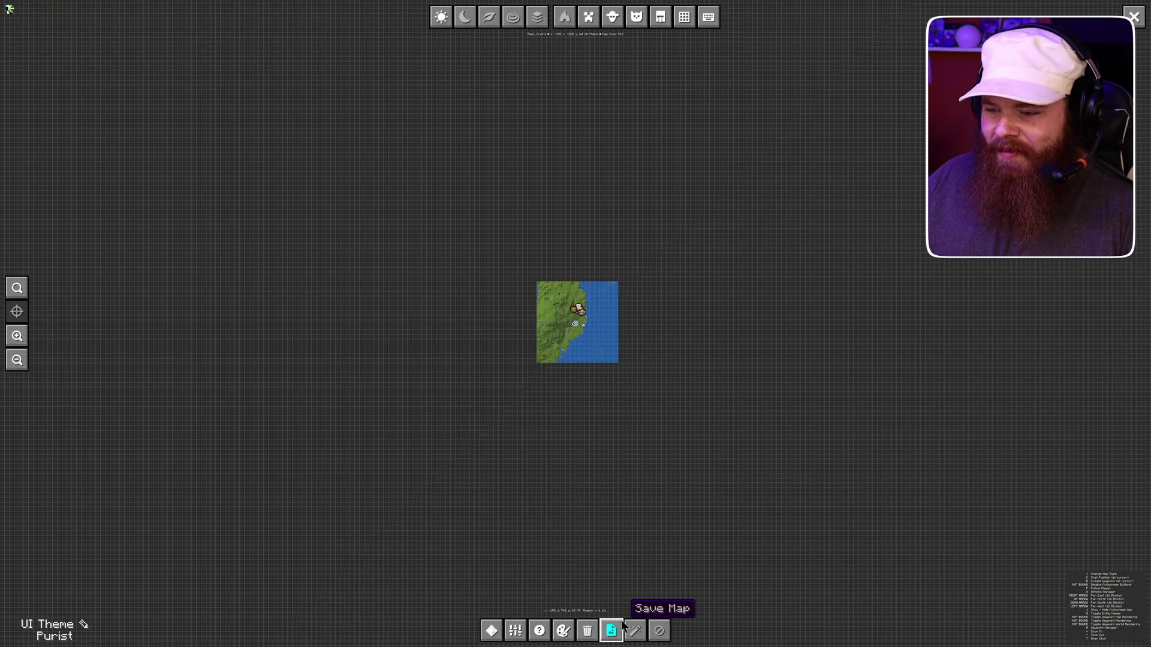
{"action": "scroll", "coordinate": [574, 323], "scroll_direction": "up", "scroll_amount": 1}
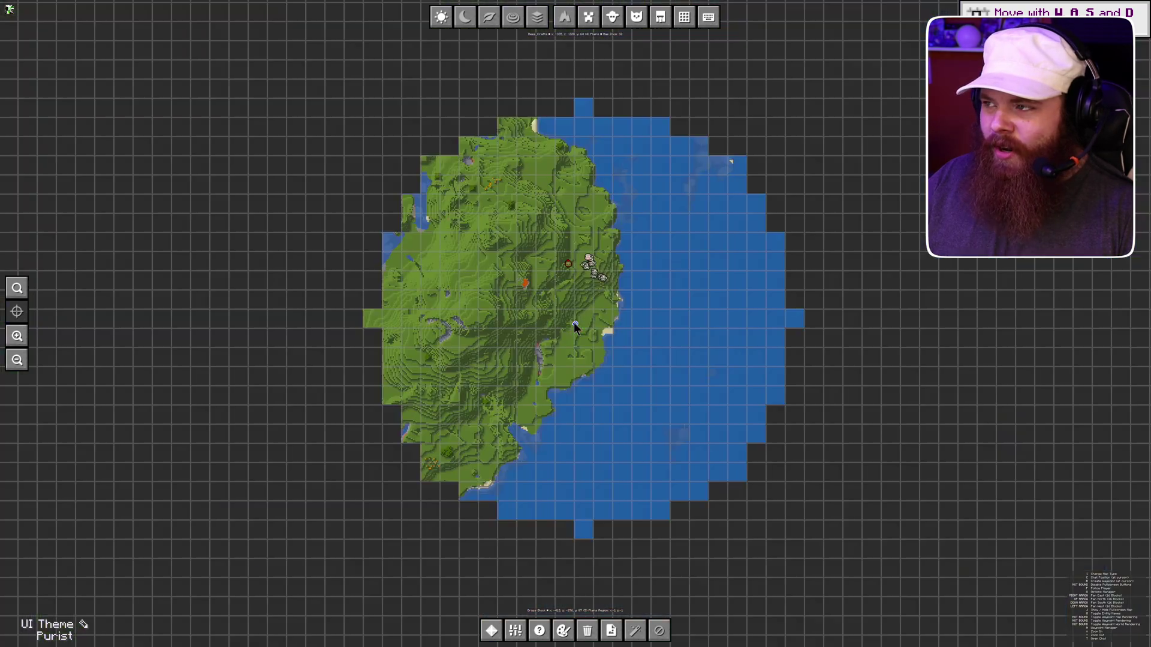
{"action": "key", "text": "Escape"}
Look through the creative inventory and the JEI item list beside it, and close the inventory.
{"action": "key", "text": "e"}
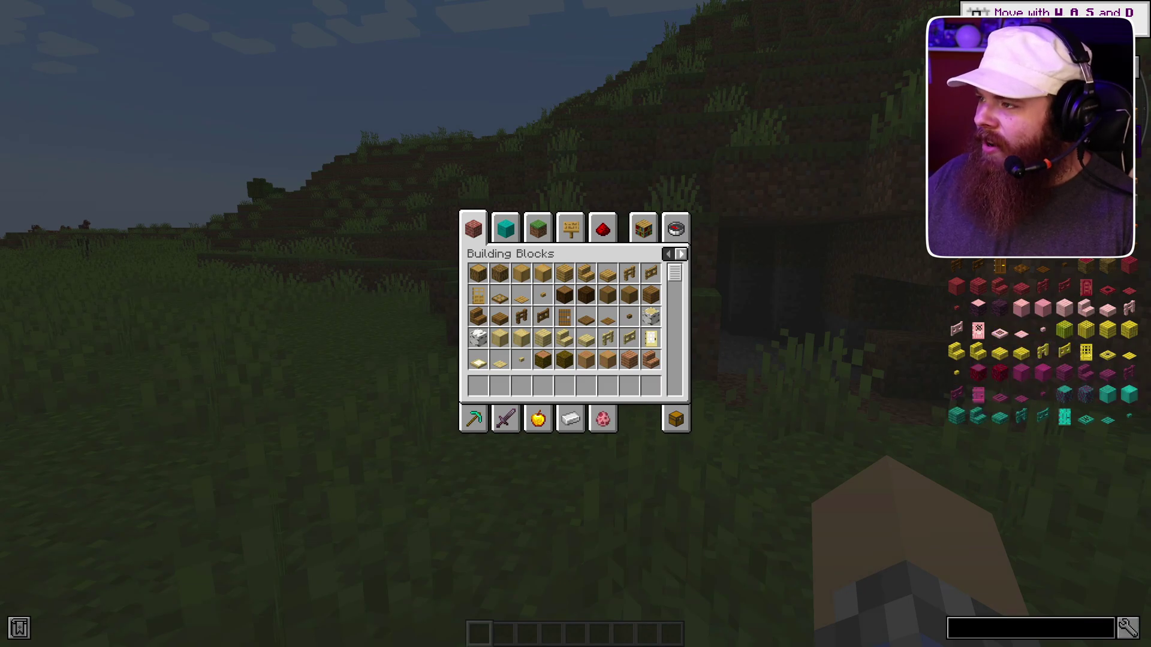
{"action": "scroll", "coordinate": [1043, 342], "scroll_direction": "down", "scroll_amount": 2}
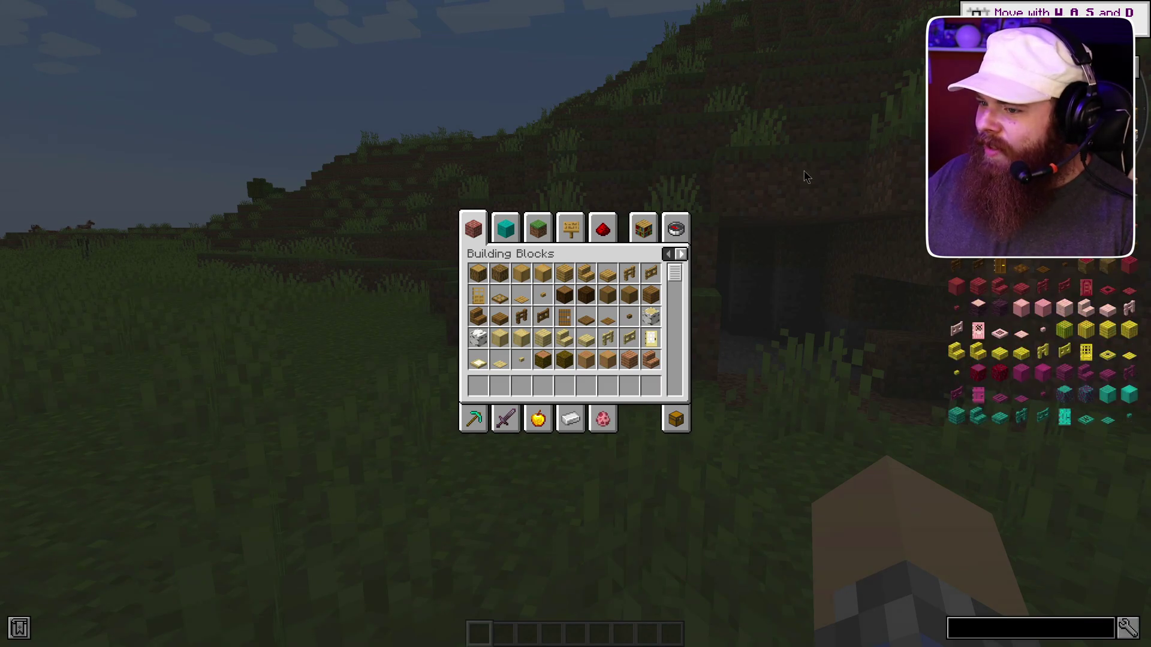
{"action": "key", "text": "e"}
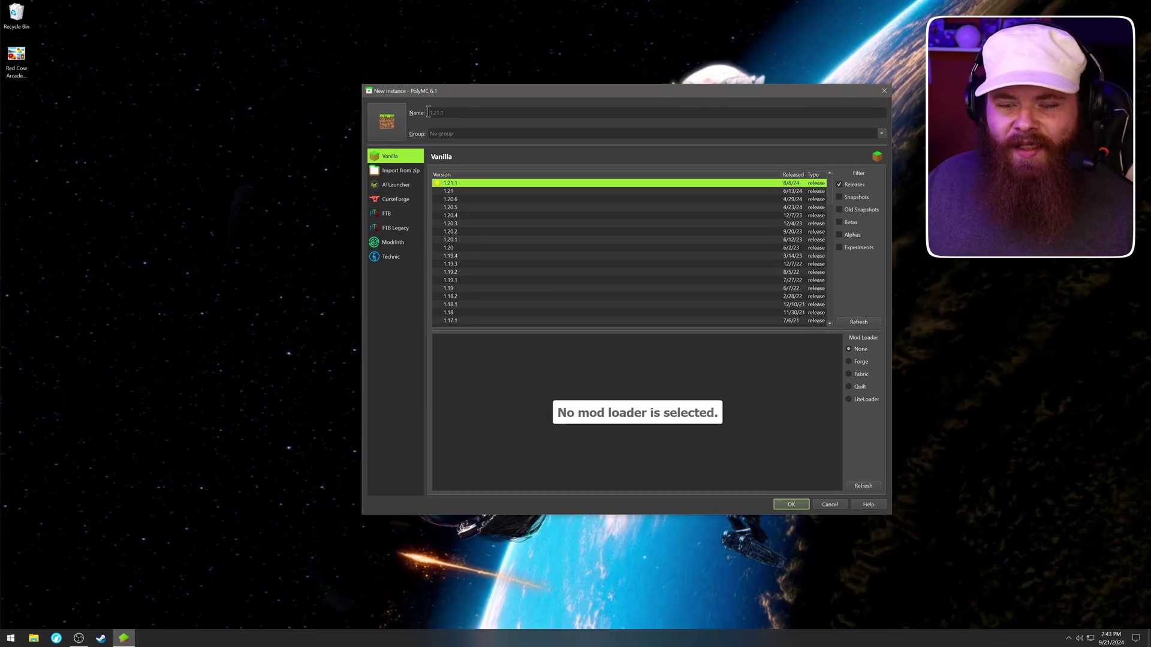
Create an instance from the FTB modpack FTB Presents Direwolf20 1.20, version 1.16.0, and show the instance list's general actions.
{"action": "left_click", "coordinate": [398, 213]}
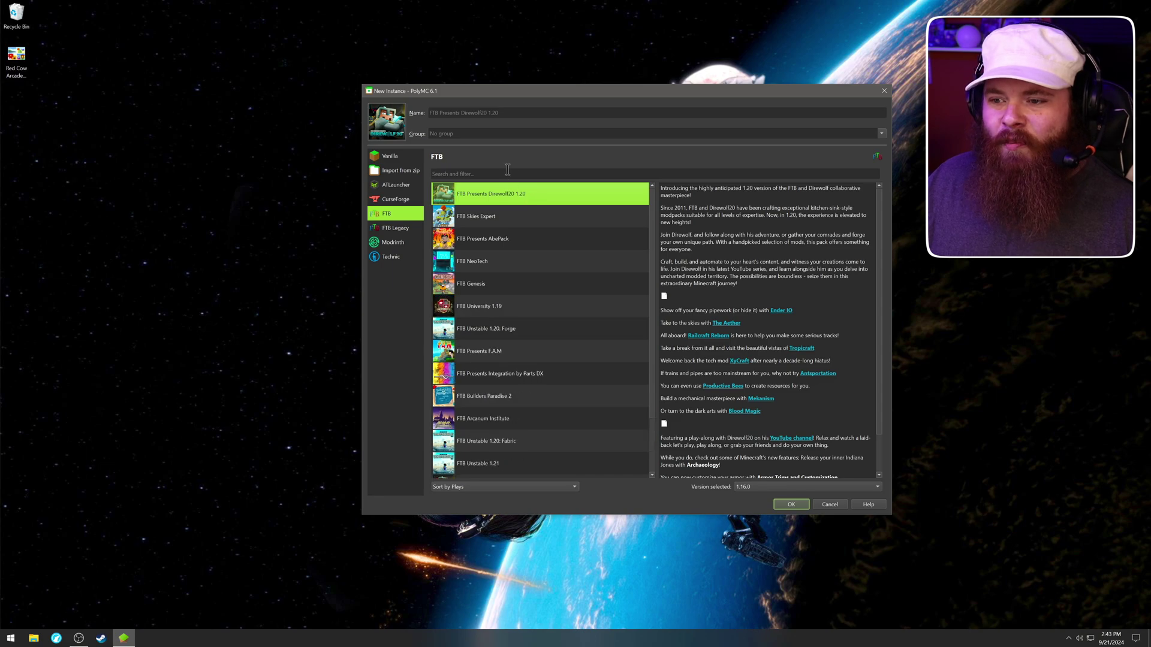
{"action": "left_click", "coordinate": [792, 504]}
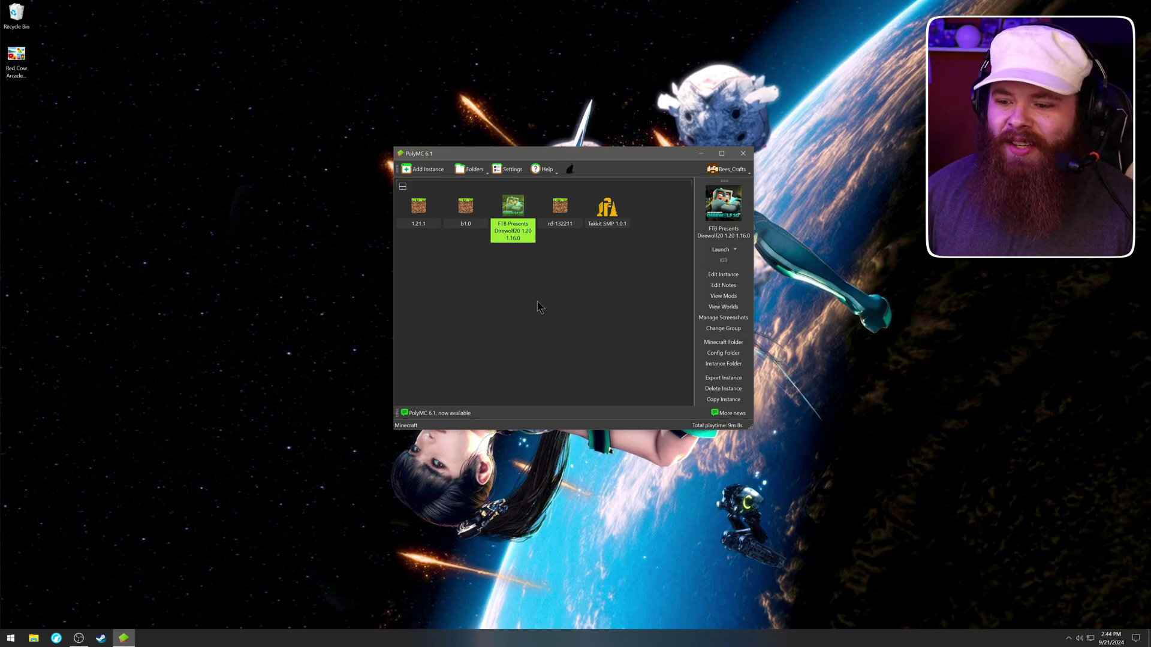
{"action": "right_click", "coordinate": [508, 281]}
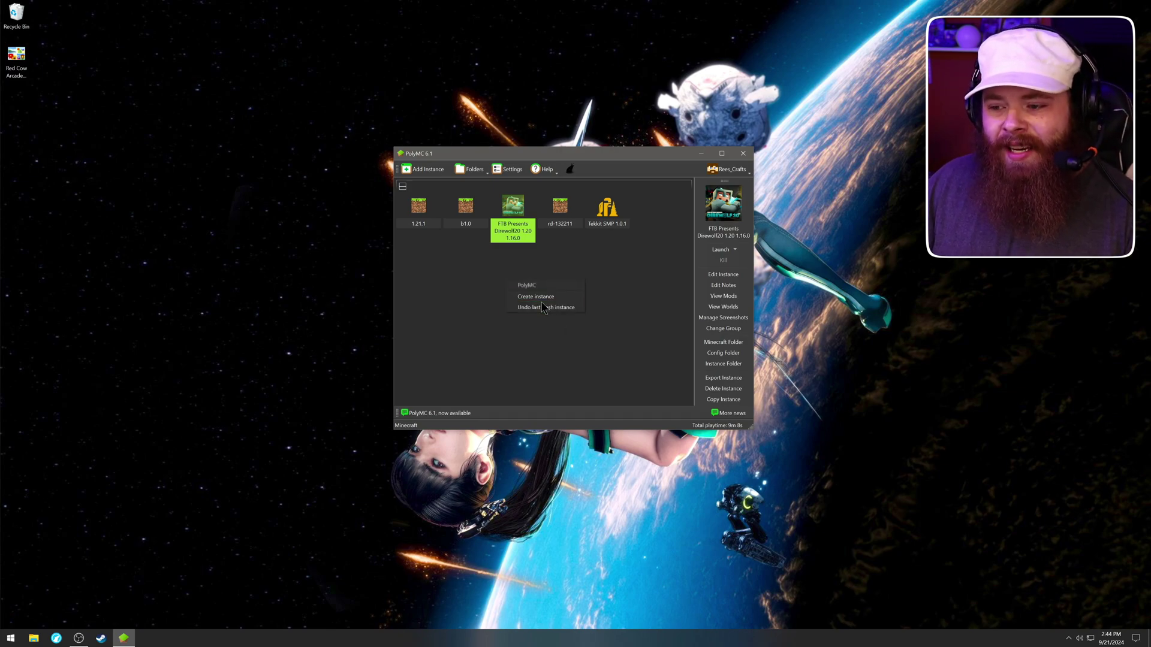
{"action": "left_click", "coordinate": [560, 211]}
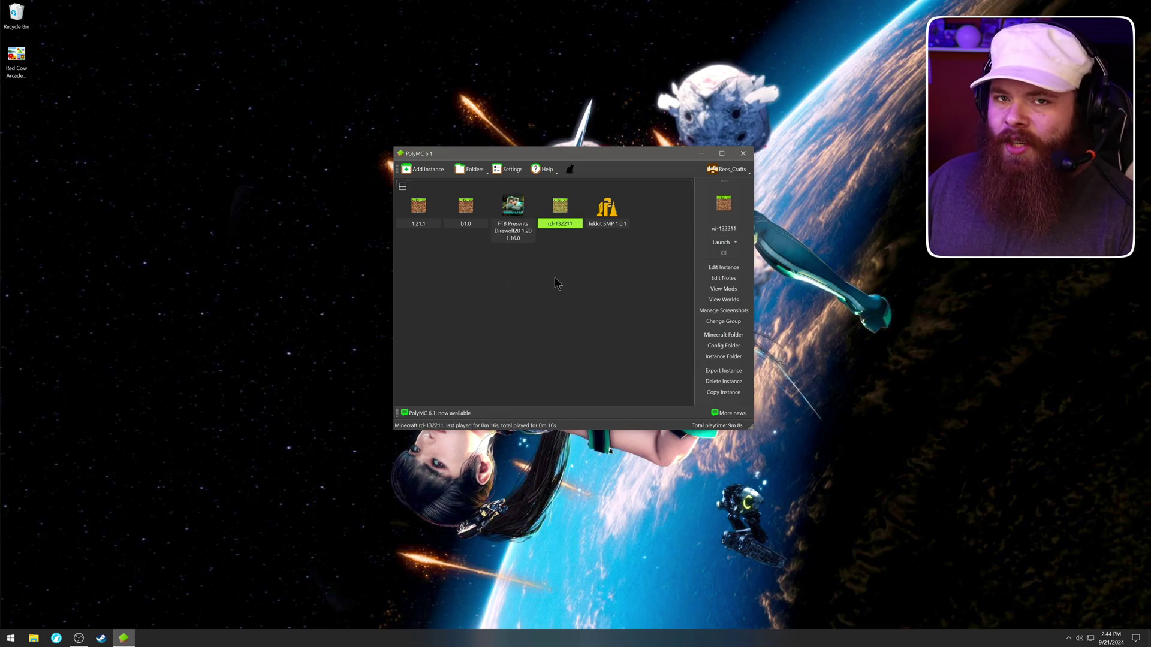
{"action": "left_click", "coordinate": [607, 229]}
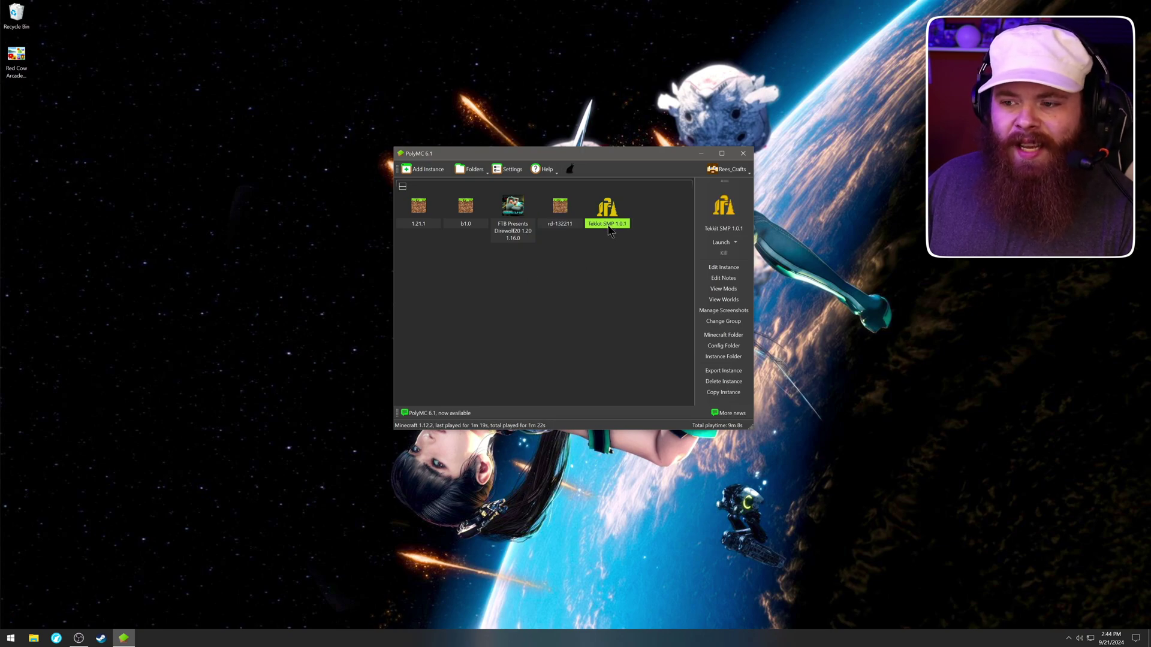
{"action": "left_click", "coordinate": [513, 239]}
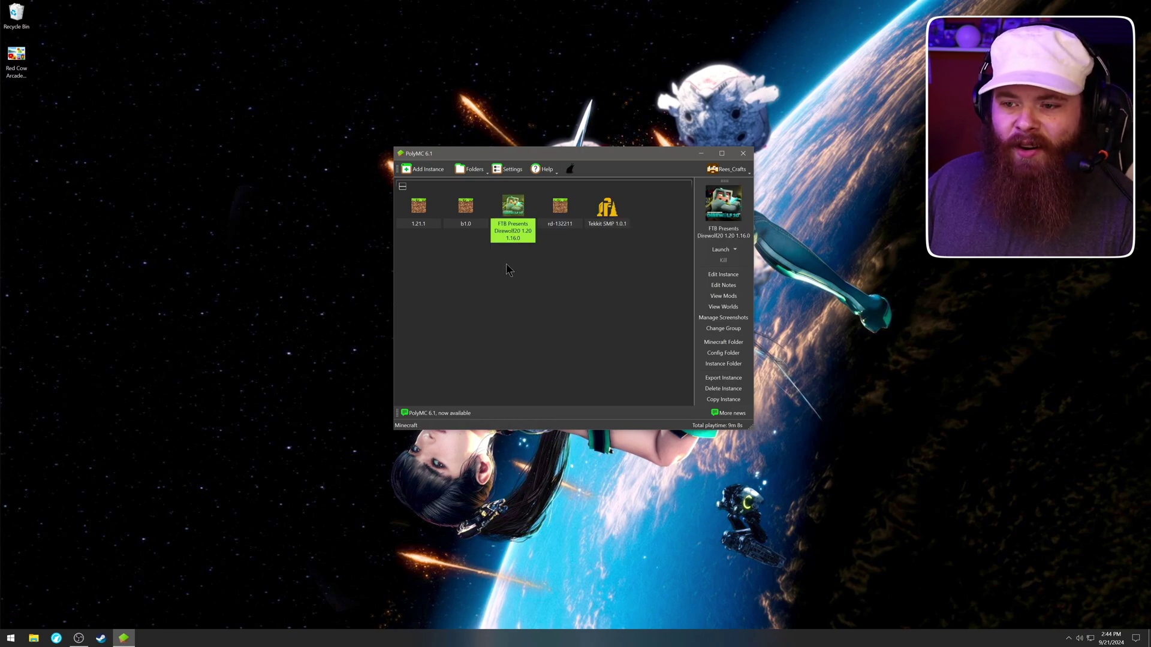
{"action": "left_click", "coordinate": [418, 207]}
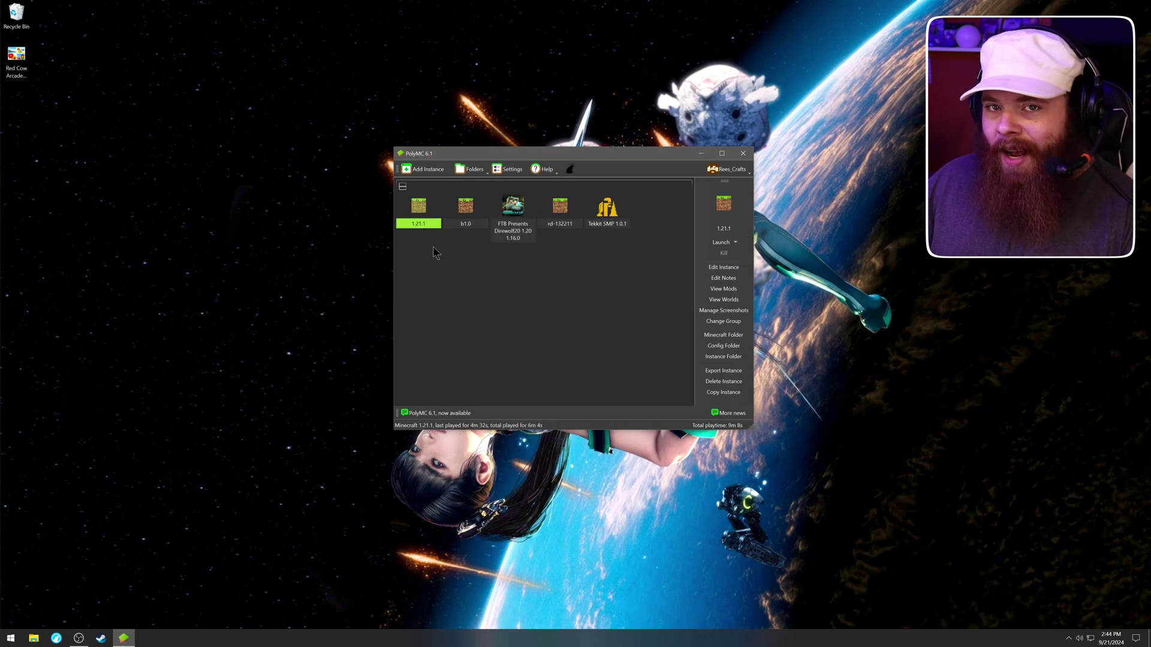
{"action": "left_click", "coordinate": [466, 212]}
{"action": "left_click", "coordinate": [557, 214]}
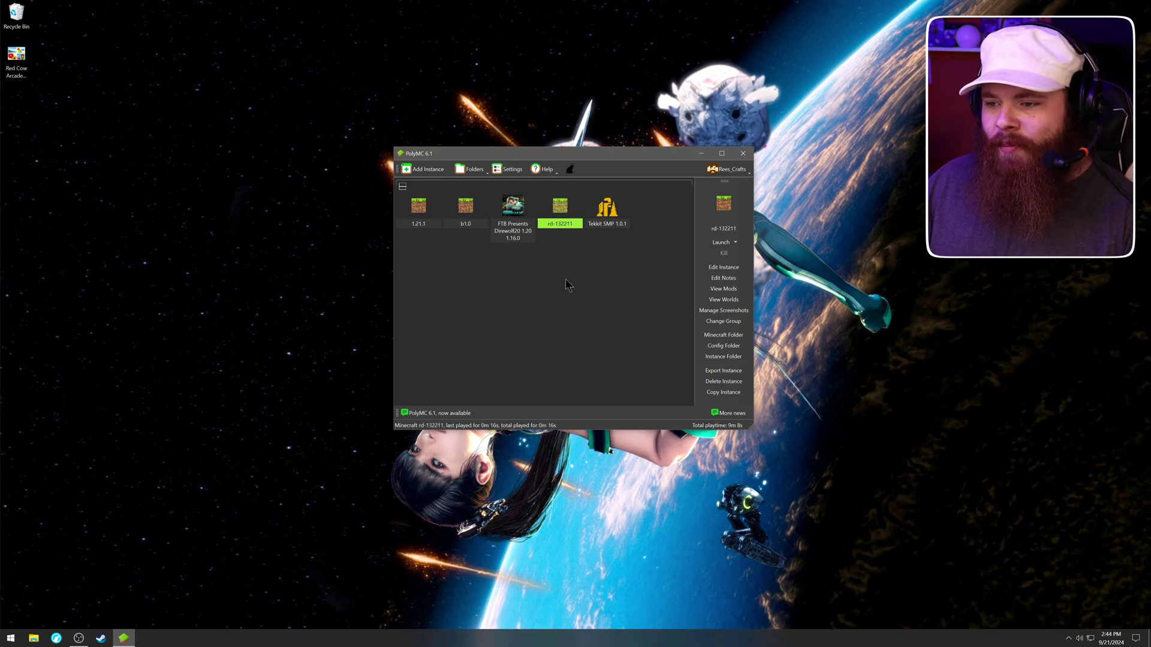
Move the Tekkit SMP 1.0.1 instance into a new group named Technic Packs.
{"action": "left_click", "coordinate": [606, 227]}
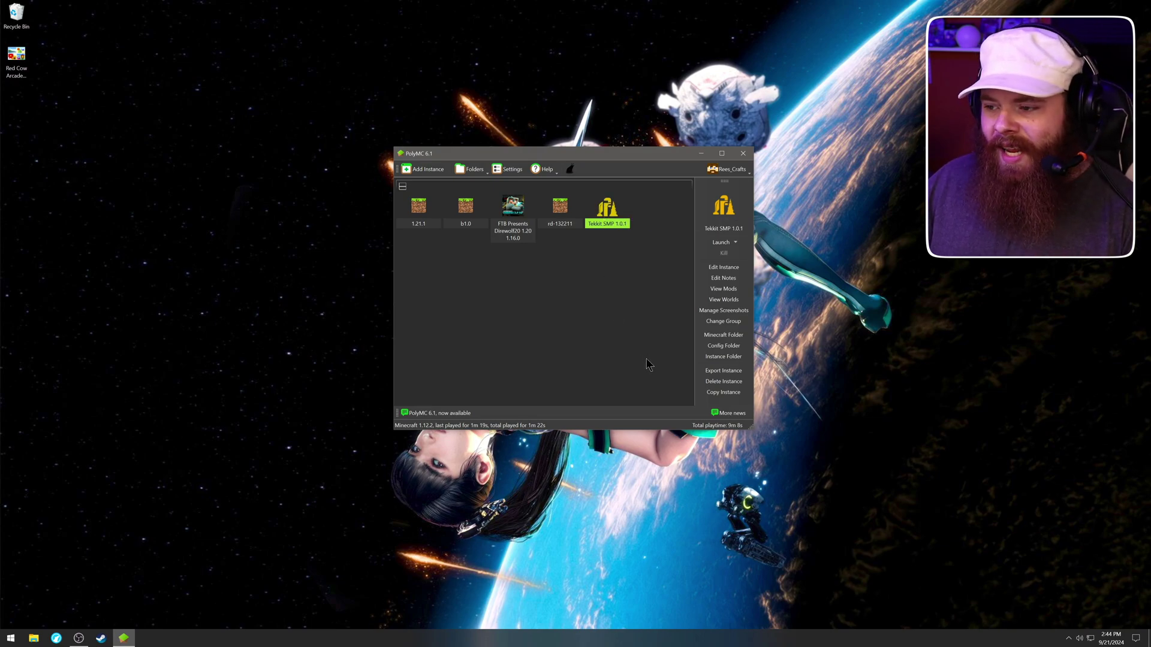
{"action": "left_click", "coordinate": [731, 324]}
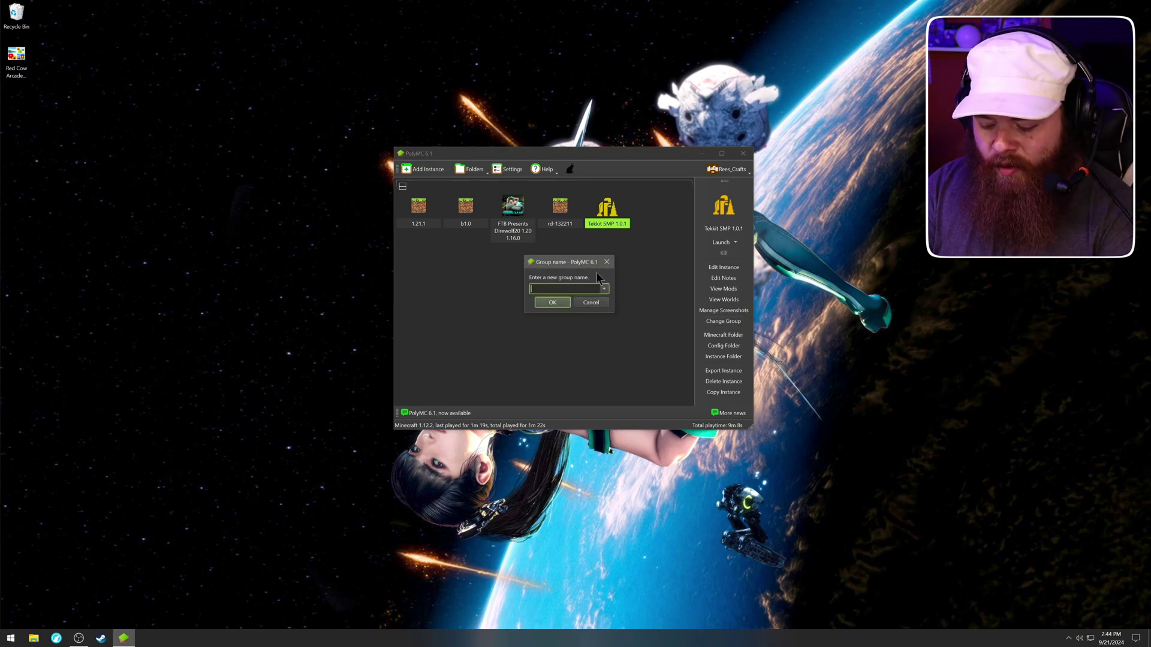
{"action": "type", "text": "Technic Pa"}
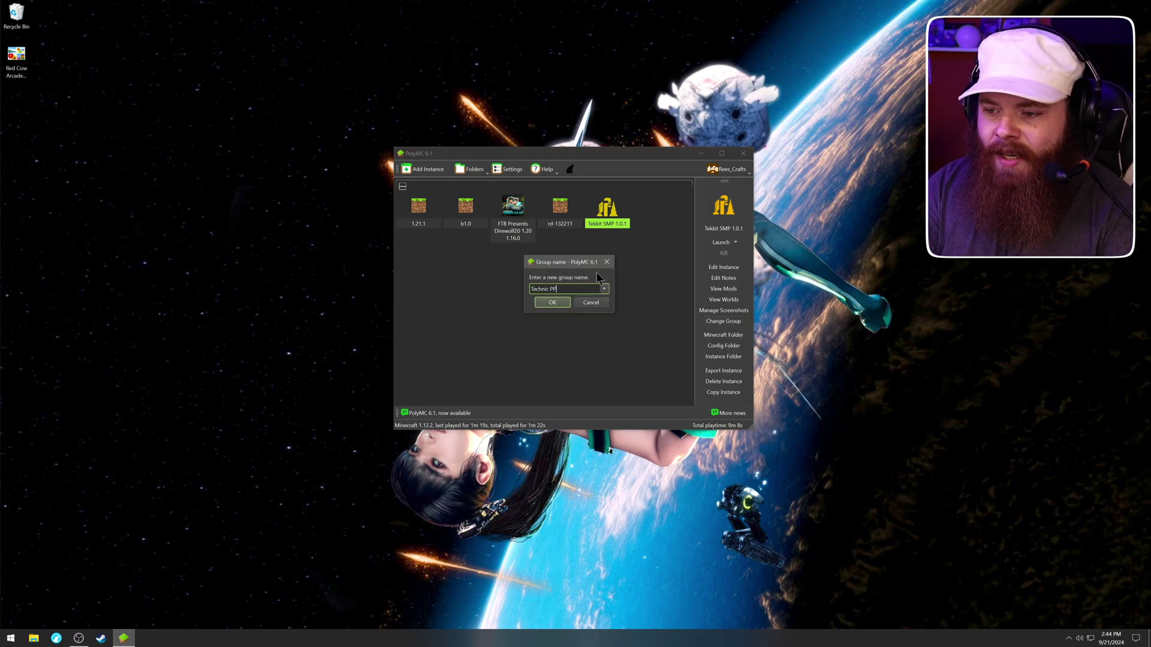
{"action": "type", "text": "cks"}
{"action": "left_click", "coordinate": [563, 304]}
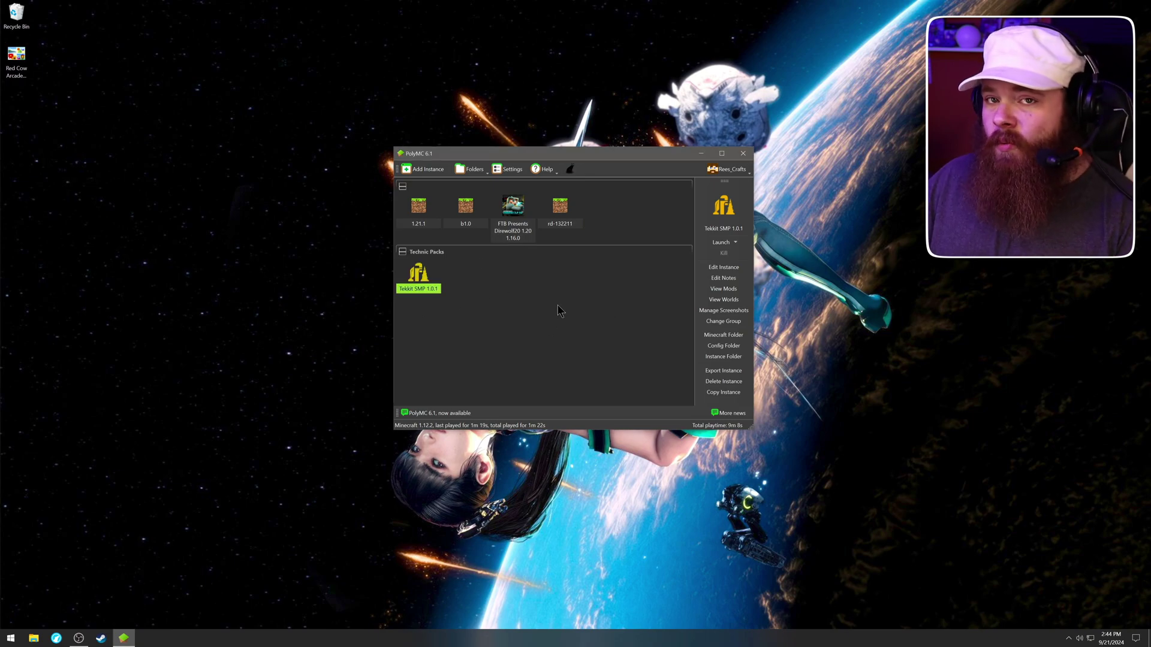
Move the FTB Presents Direwolf20 1.20 1.16.0 instance into a new group named FTB Packs.
{"action": "left_click_drag", "start_coordinate": [513, 209], "coordinate": [512, 276]}
{"action": "left_click_drag", "start_coordinate": [418, 286], "coordinate": [555, 219]}
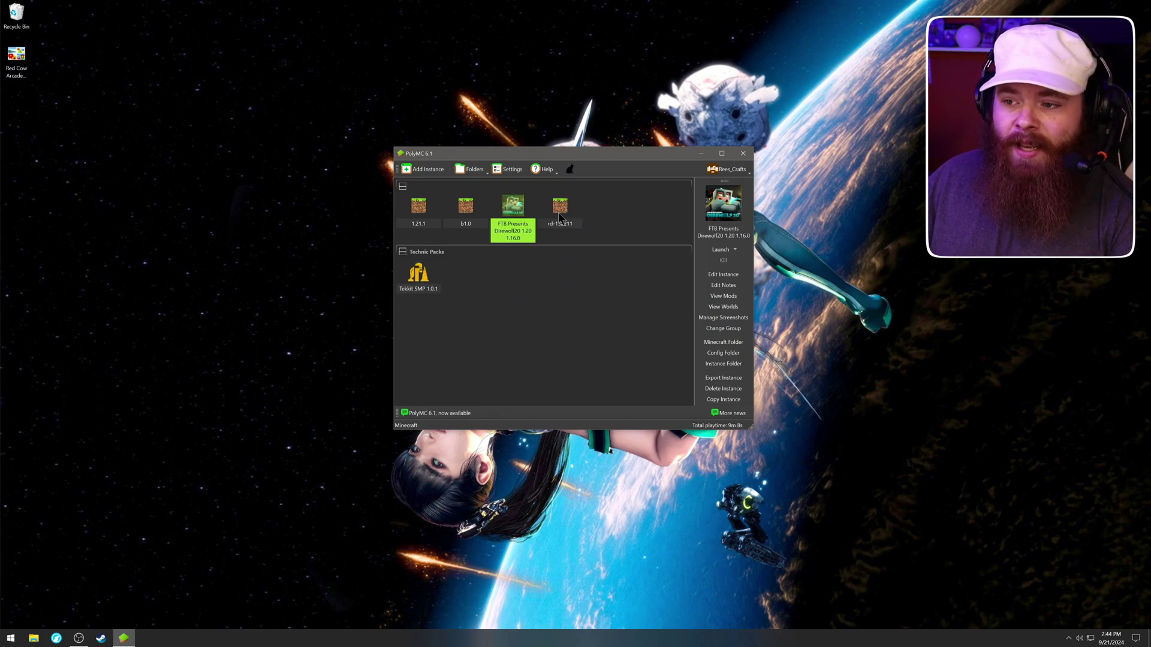
{"action": "right_click", "coordinate": [522, 232]}
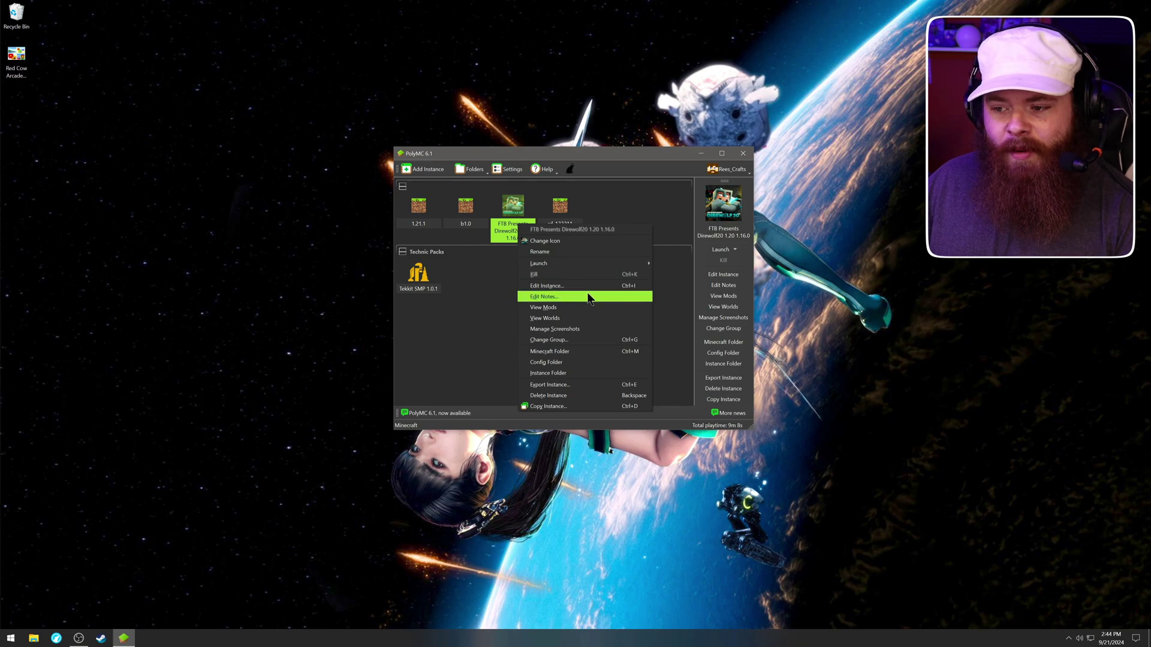
{"action": "left_click", "coordinate": [589, 343]}
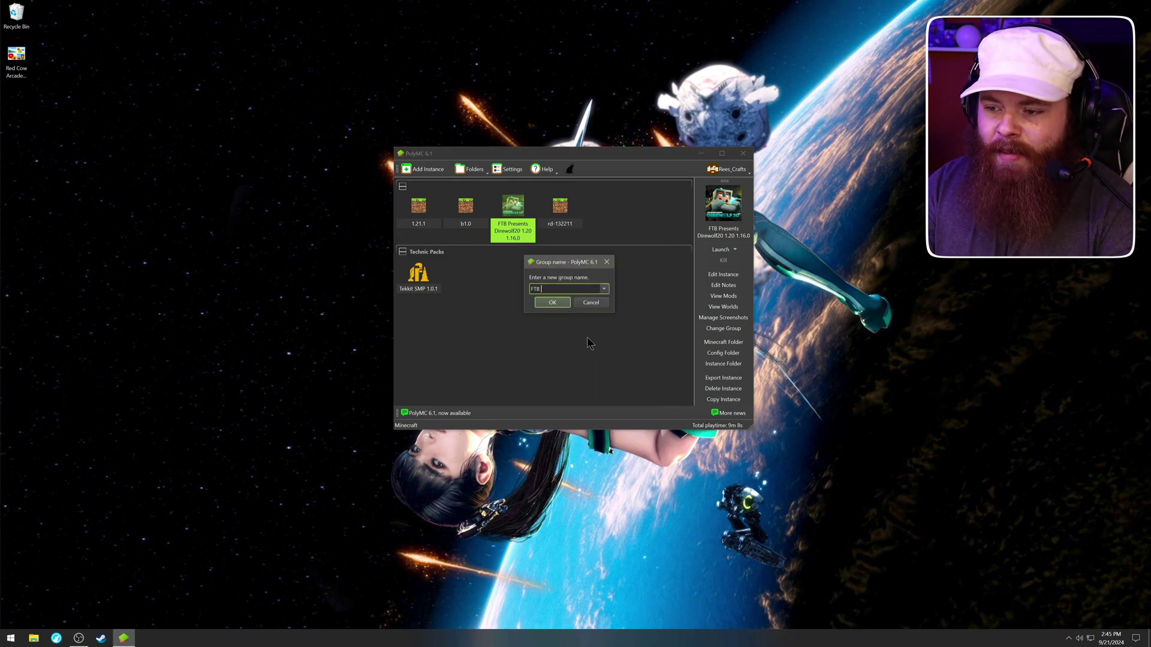
{"action": "type", "text": "FTB Packs"}
{"action": "key", "text": "Return"}
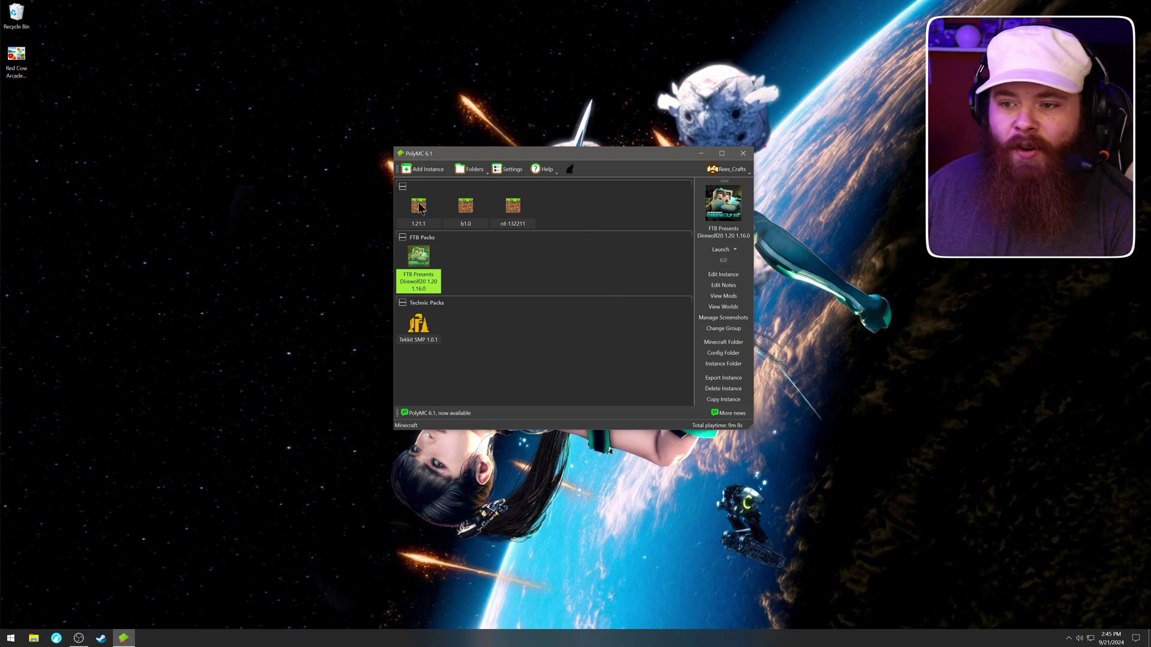
Collapse the ungrouped, FTB Packs and Technic Packs sections of the instance list.
{"action": "left_click", "coordinate": [402, 186]}
{"action": "left_click", "coordinate": [402, 204]}
{"action": "left_click", "coordinate": [402, 220]}
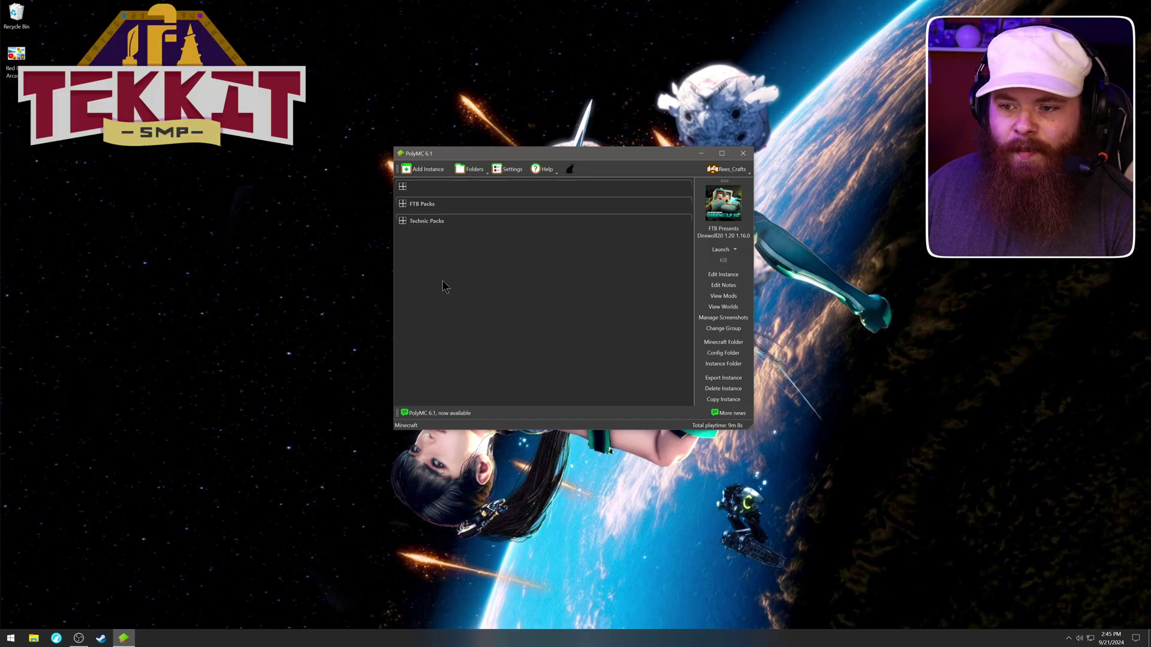